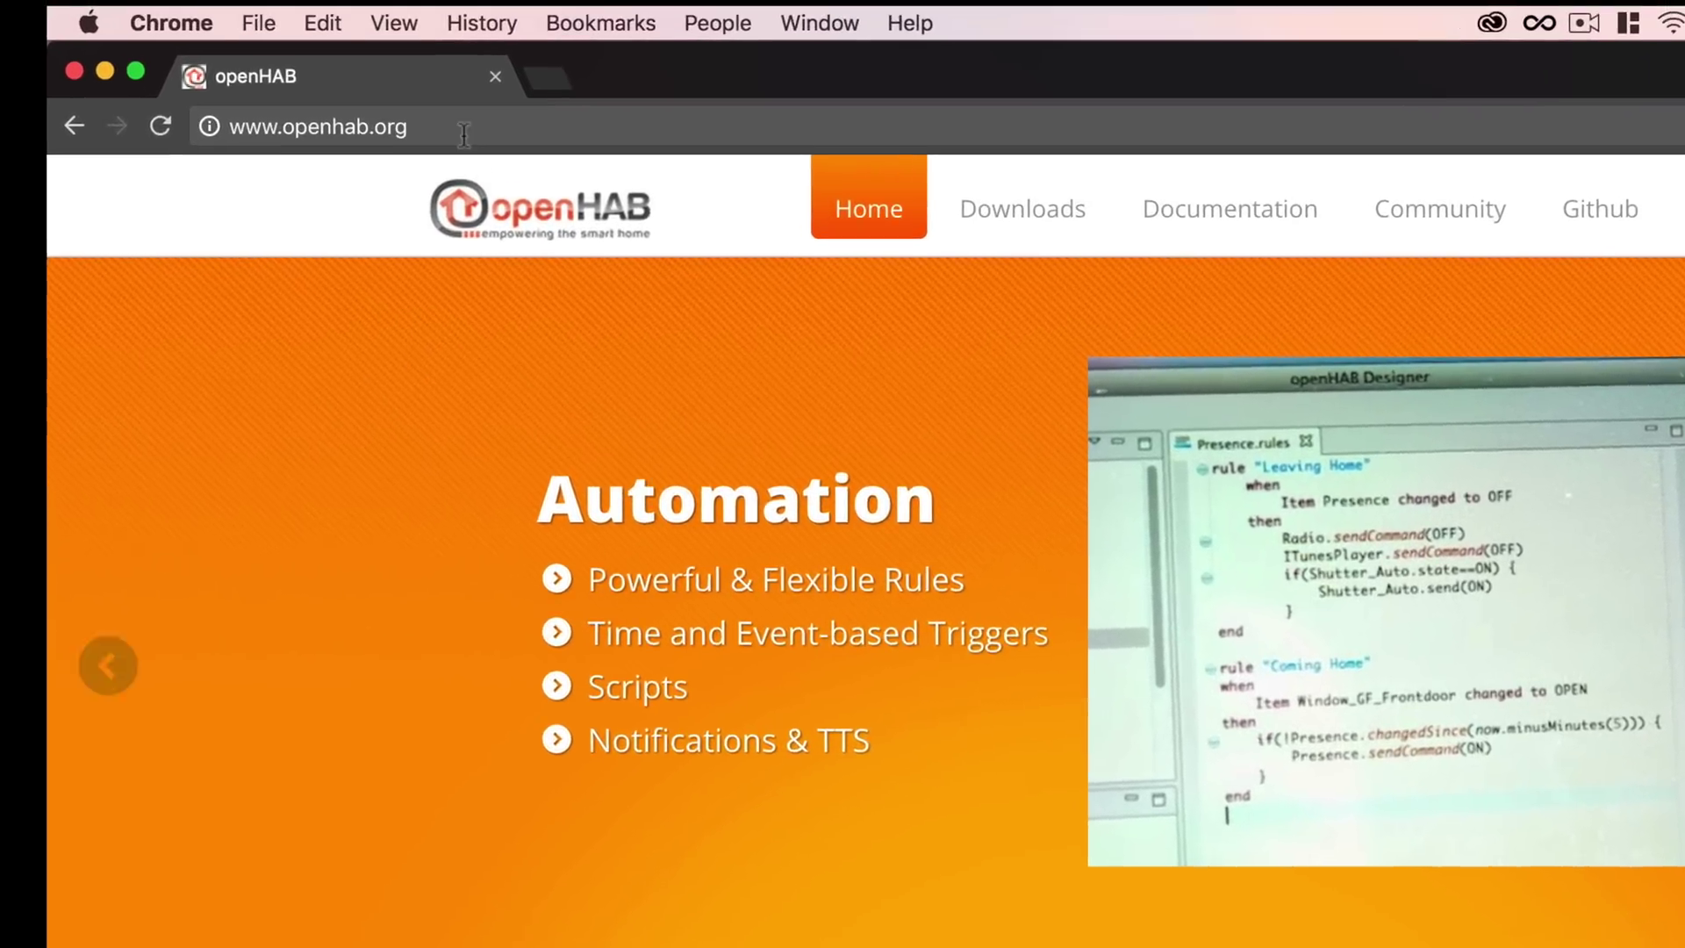
- Browse from the openHAB Downloads page to the documentation's Mac OS X installation page
click(382, 81)
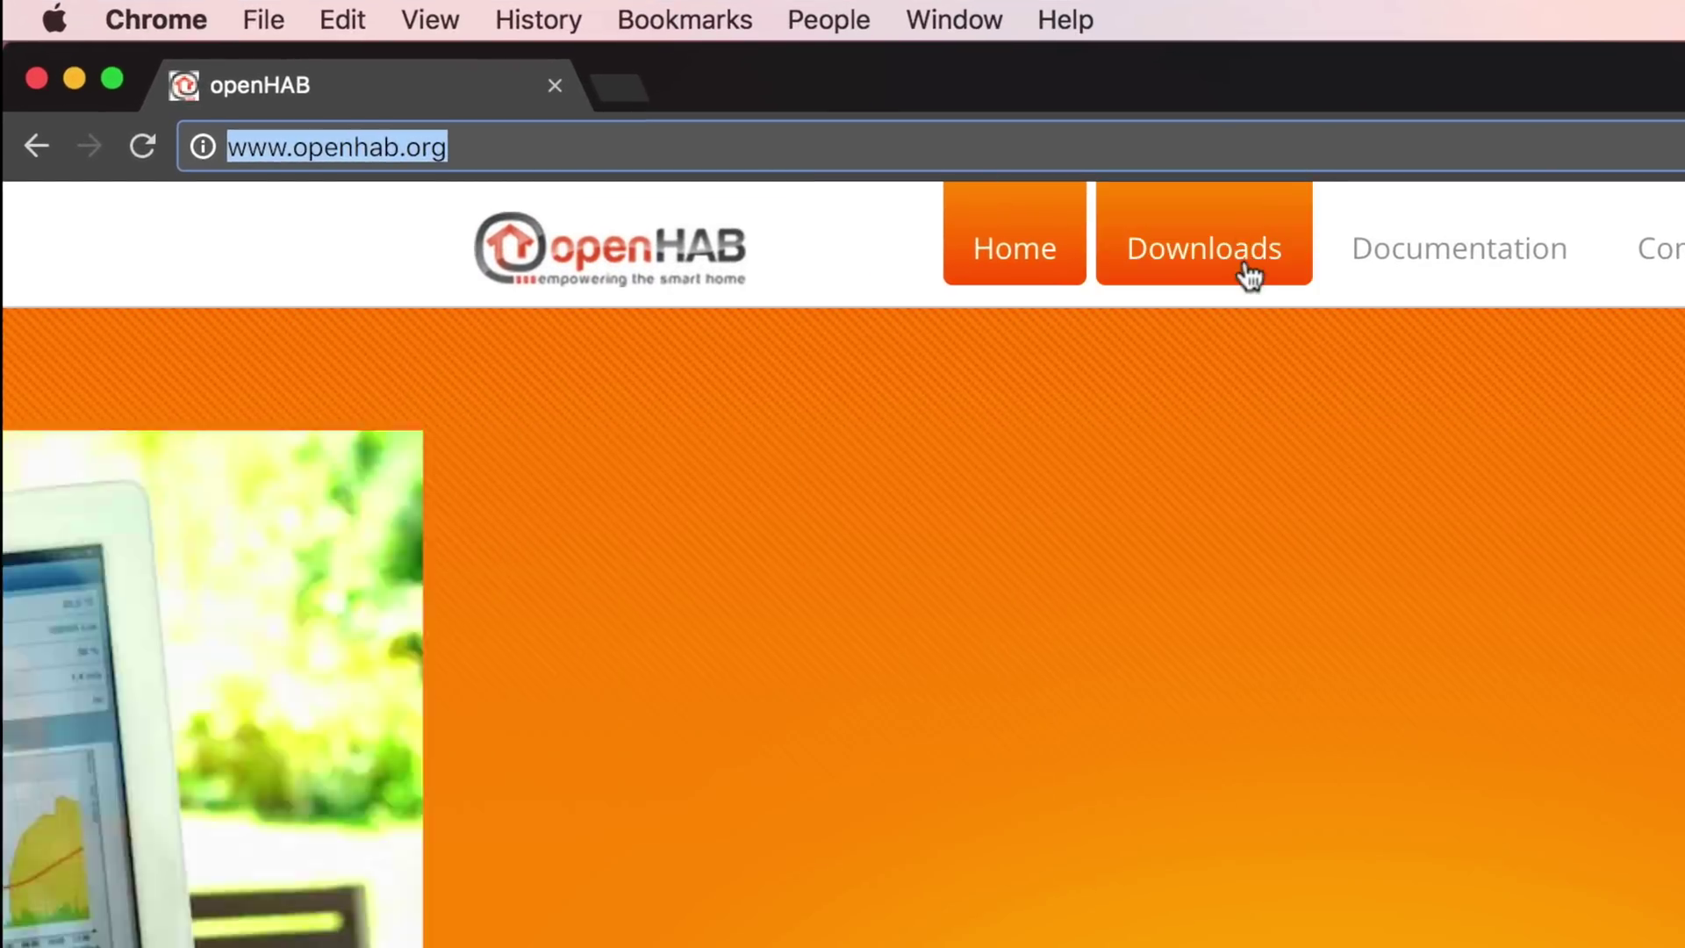
click(1257, 275)
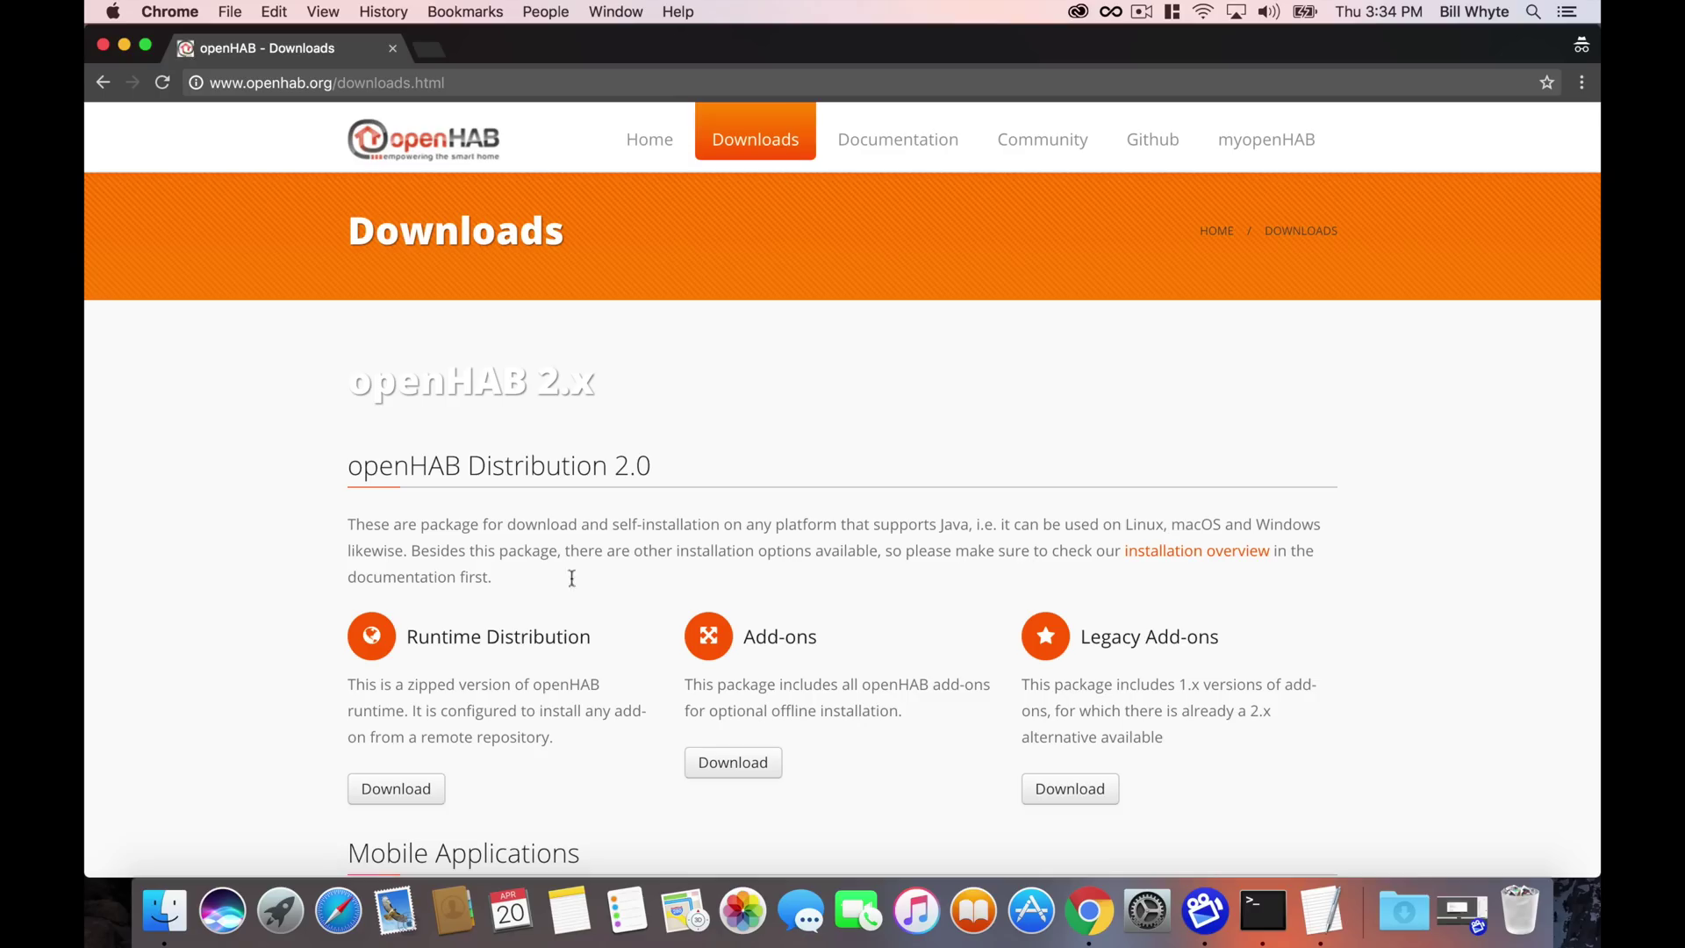
scroll(479, 539, down, 4)
scroll(479, 540, down, 1)
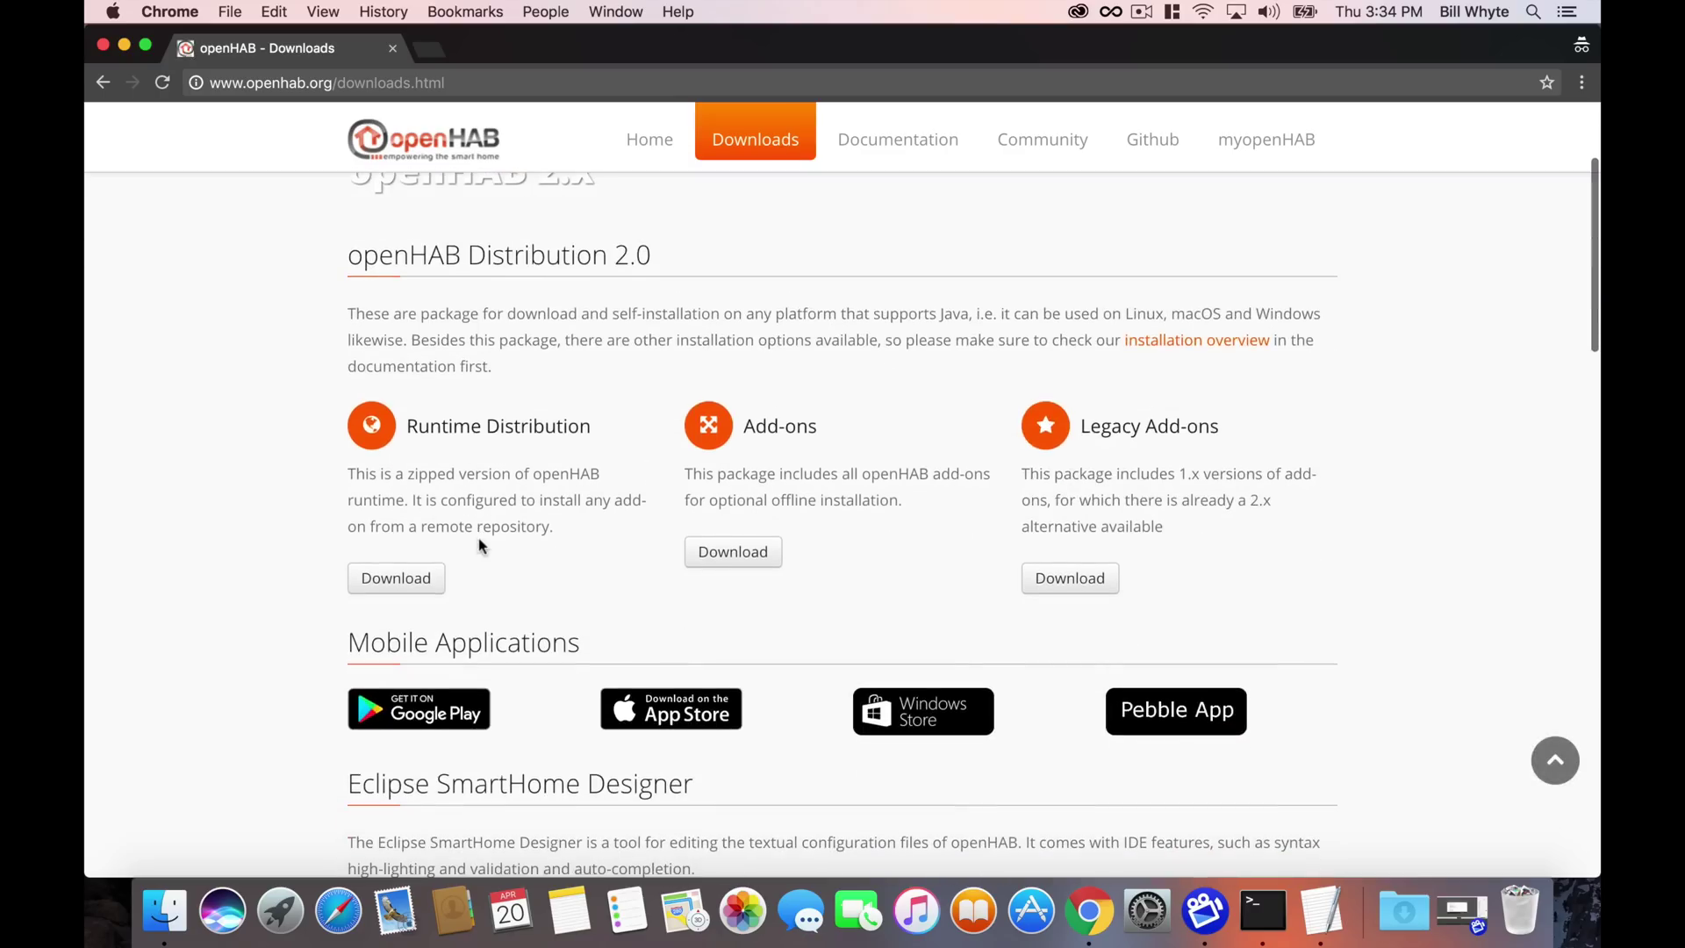
scroll(480, 545, up, 5)
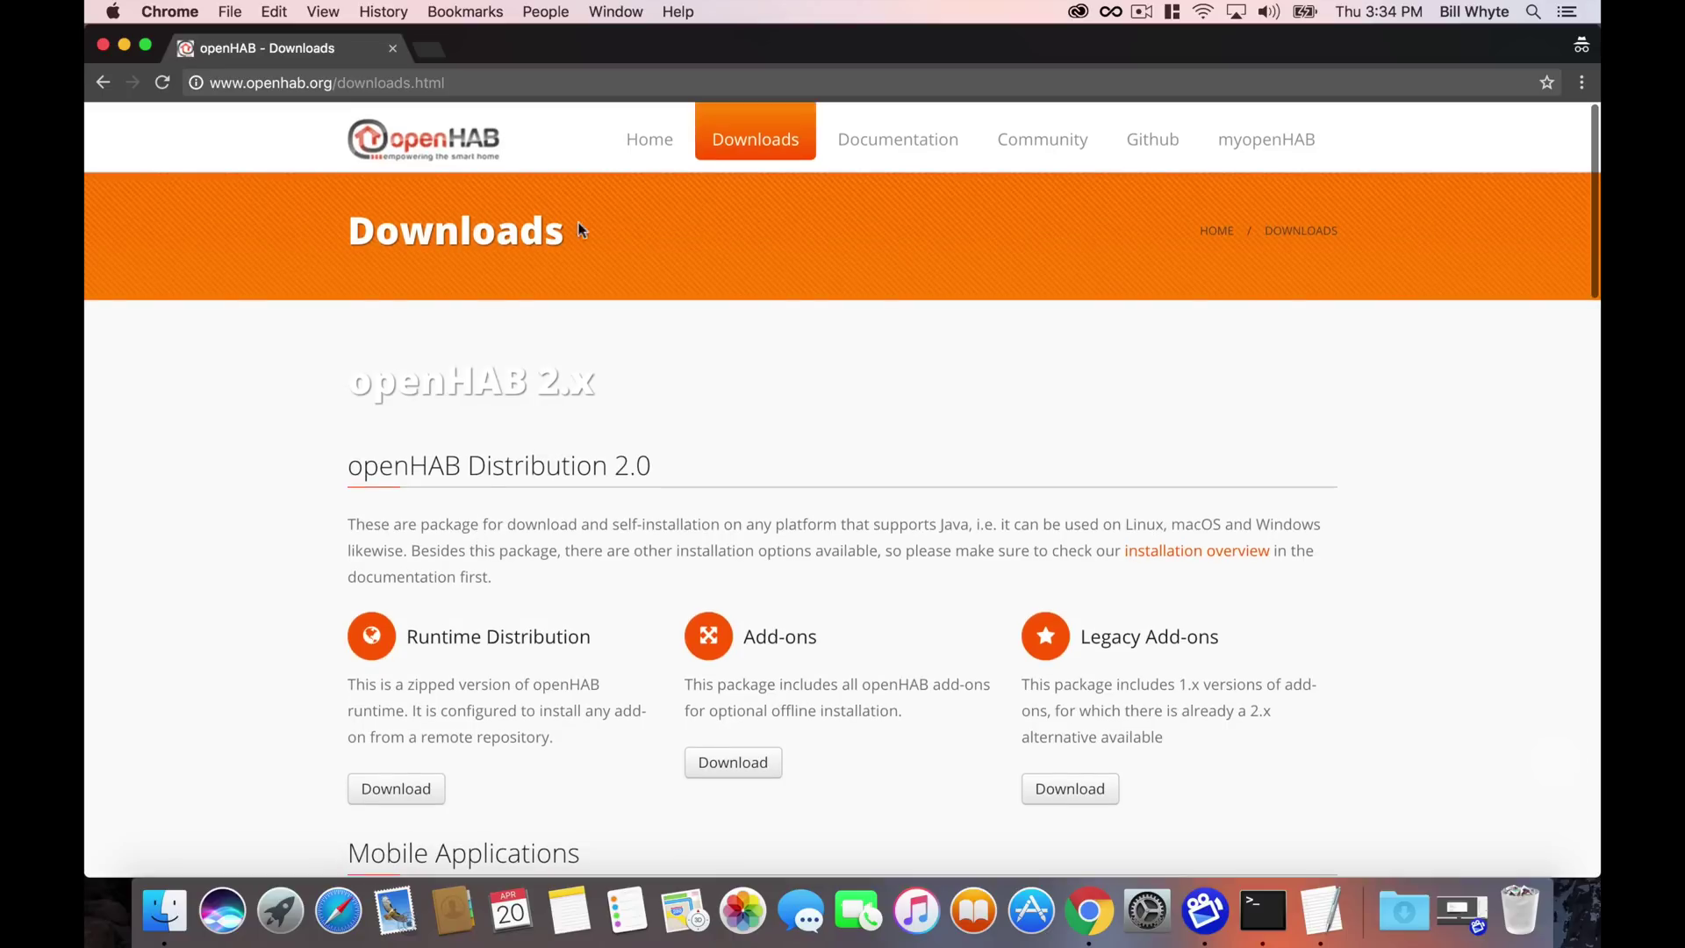
click(649, 139)
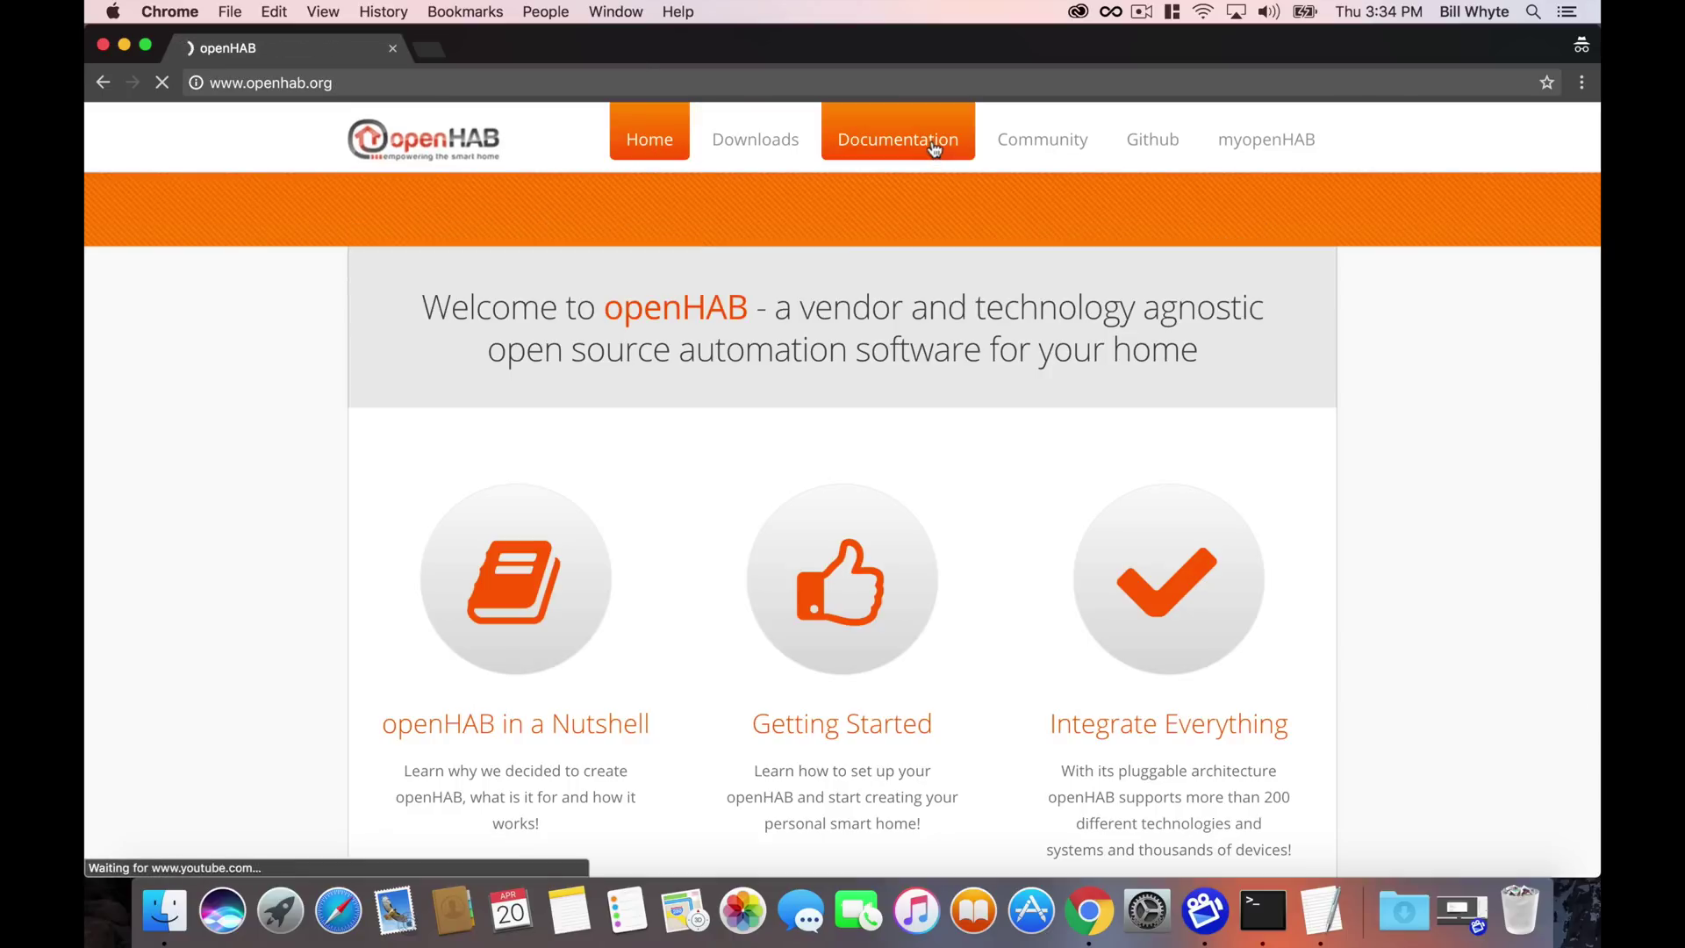
click(931, 140)
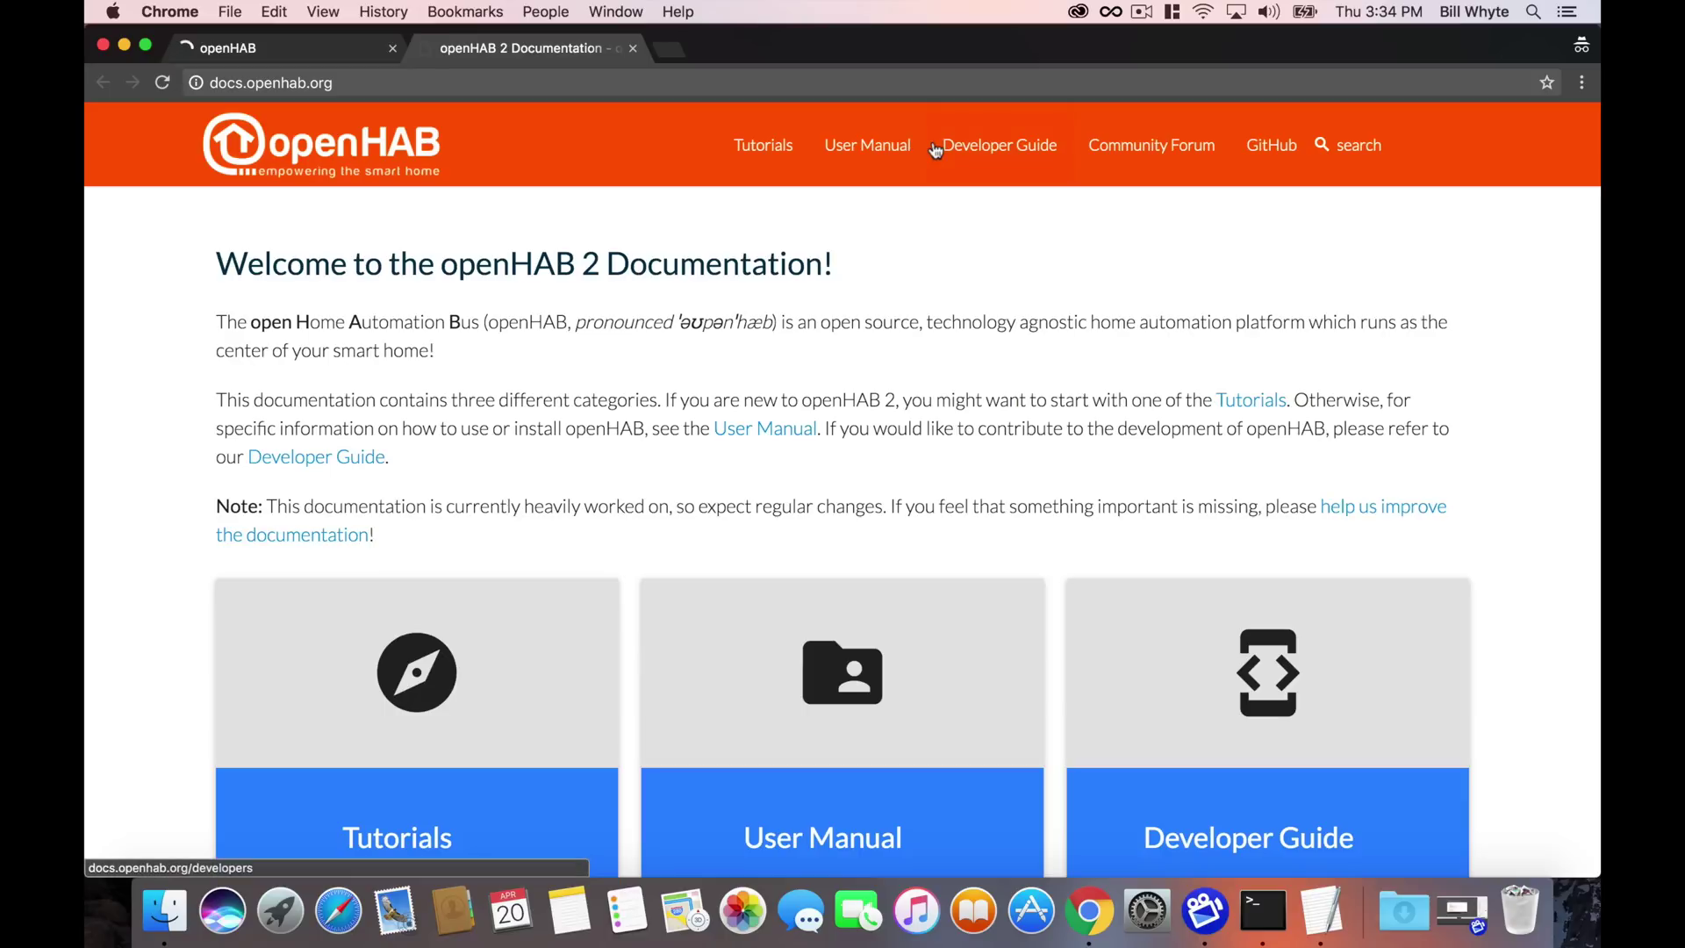
click(896, 154)
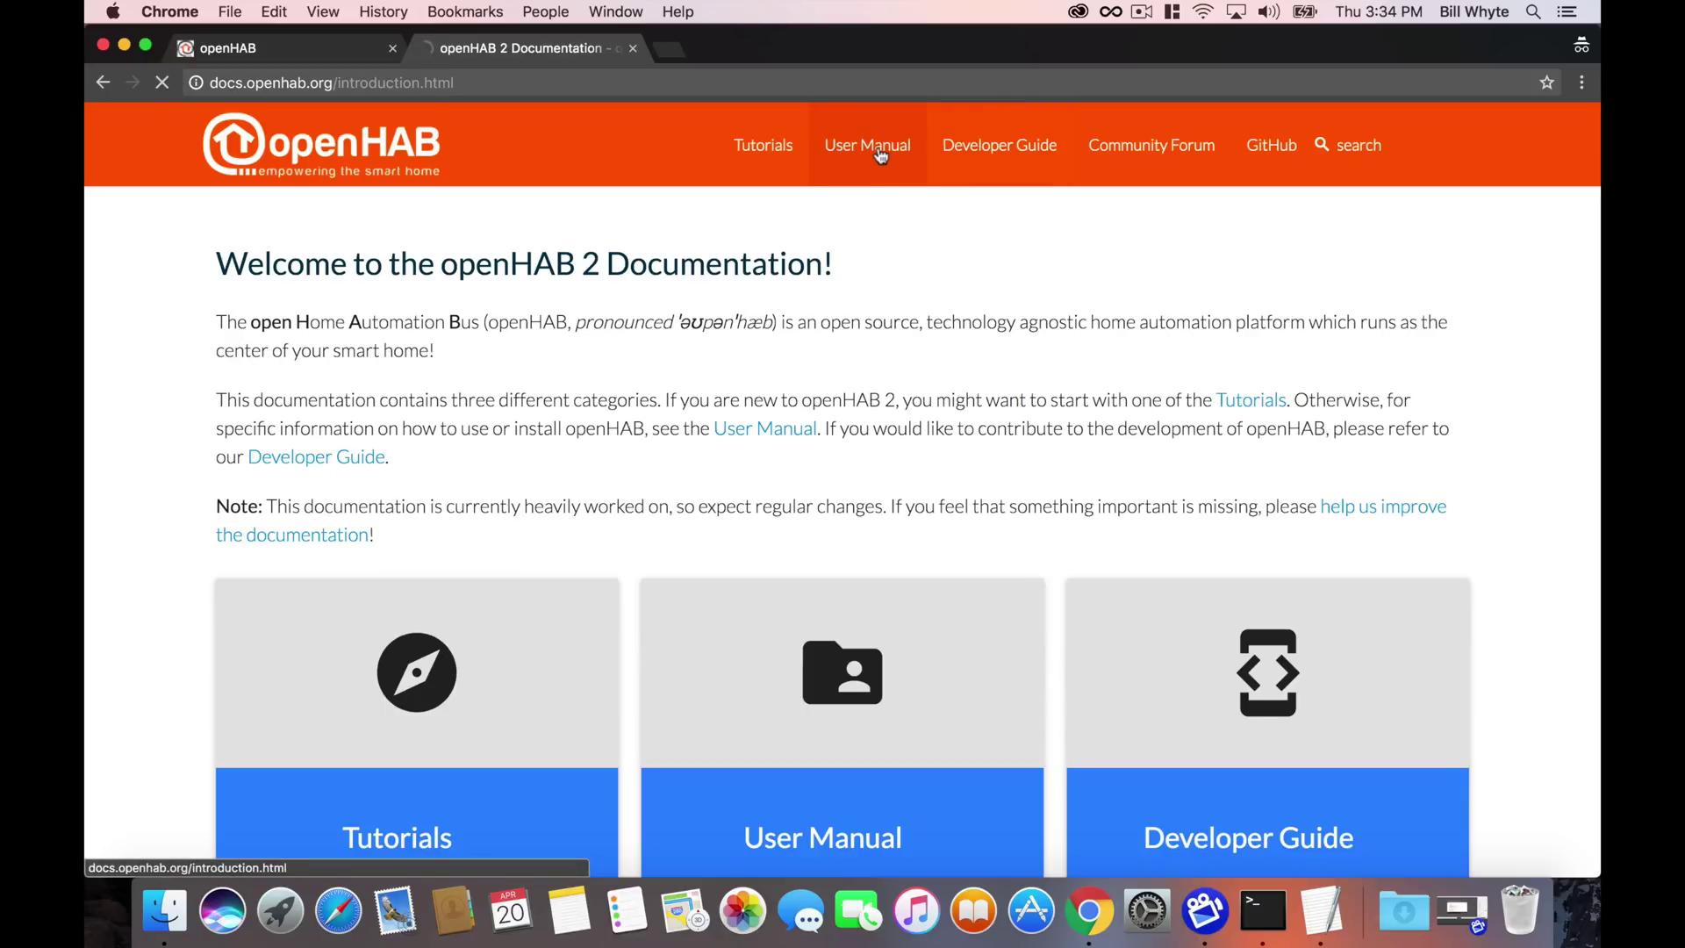
click(307, 346)
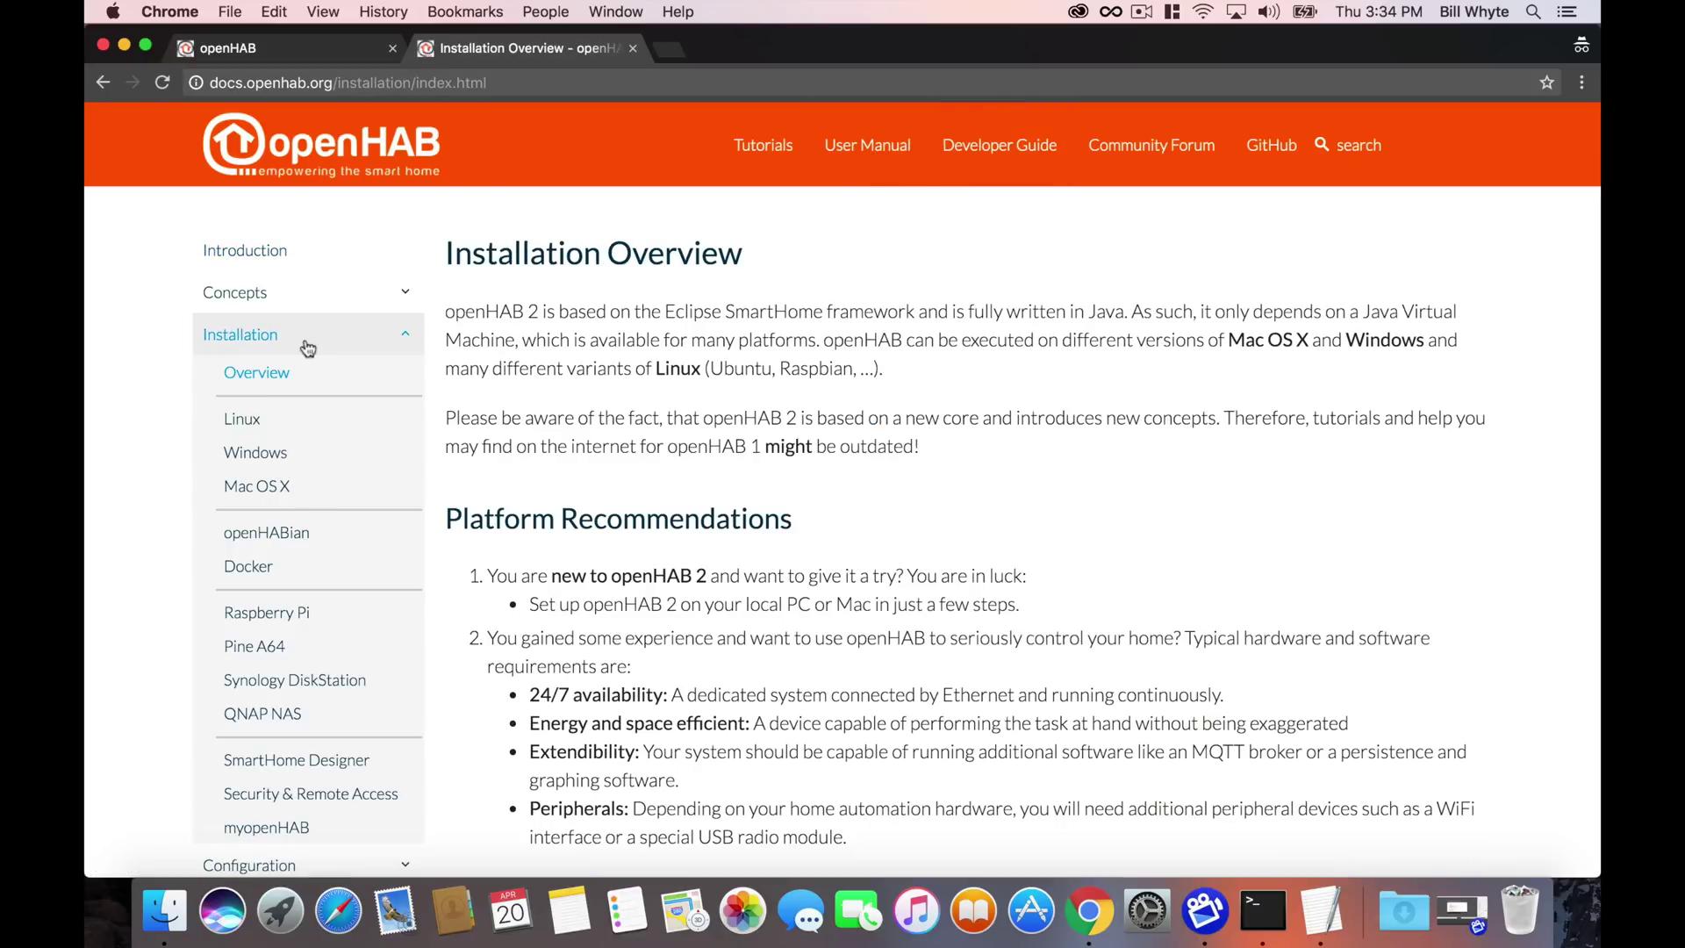
click(257, 485)
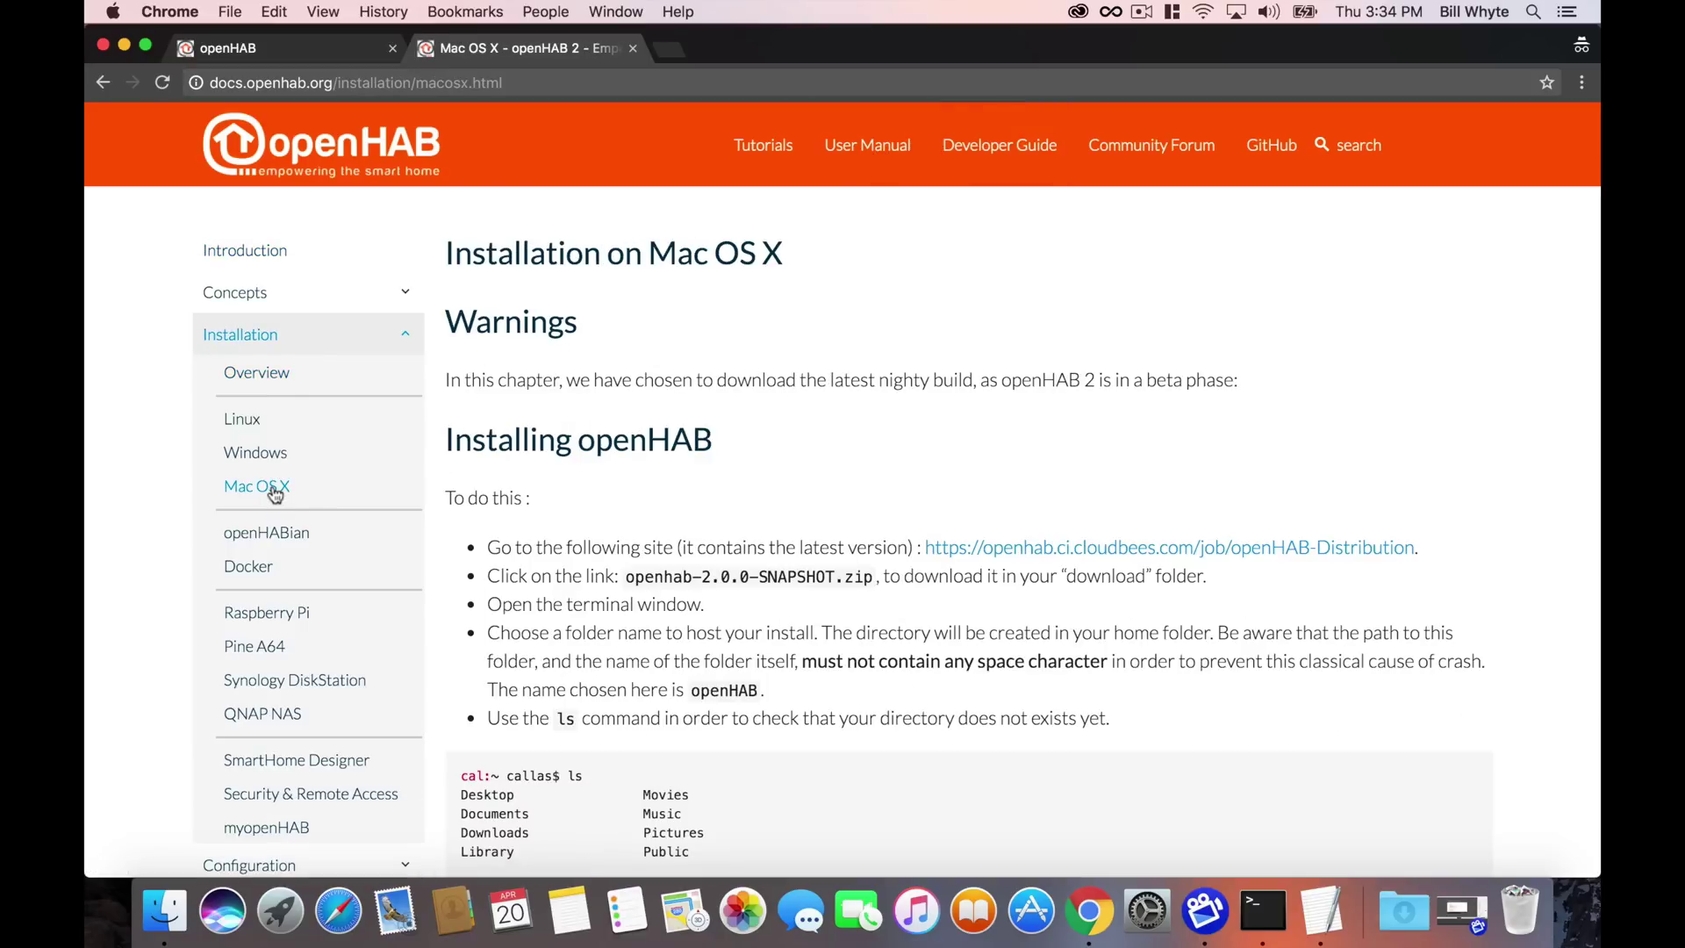
scroll(687, 552, down, 5)
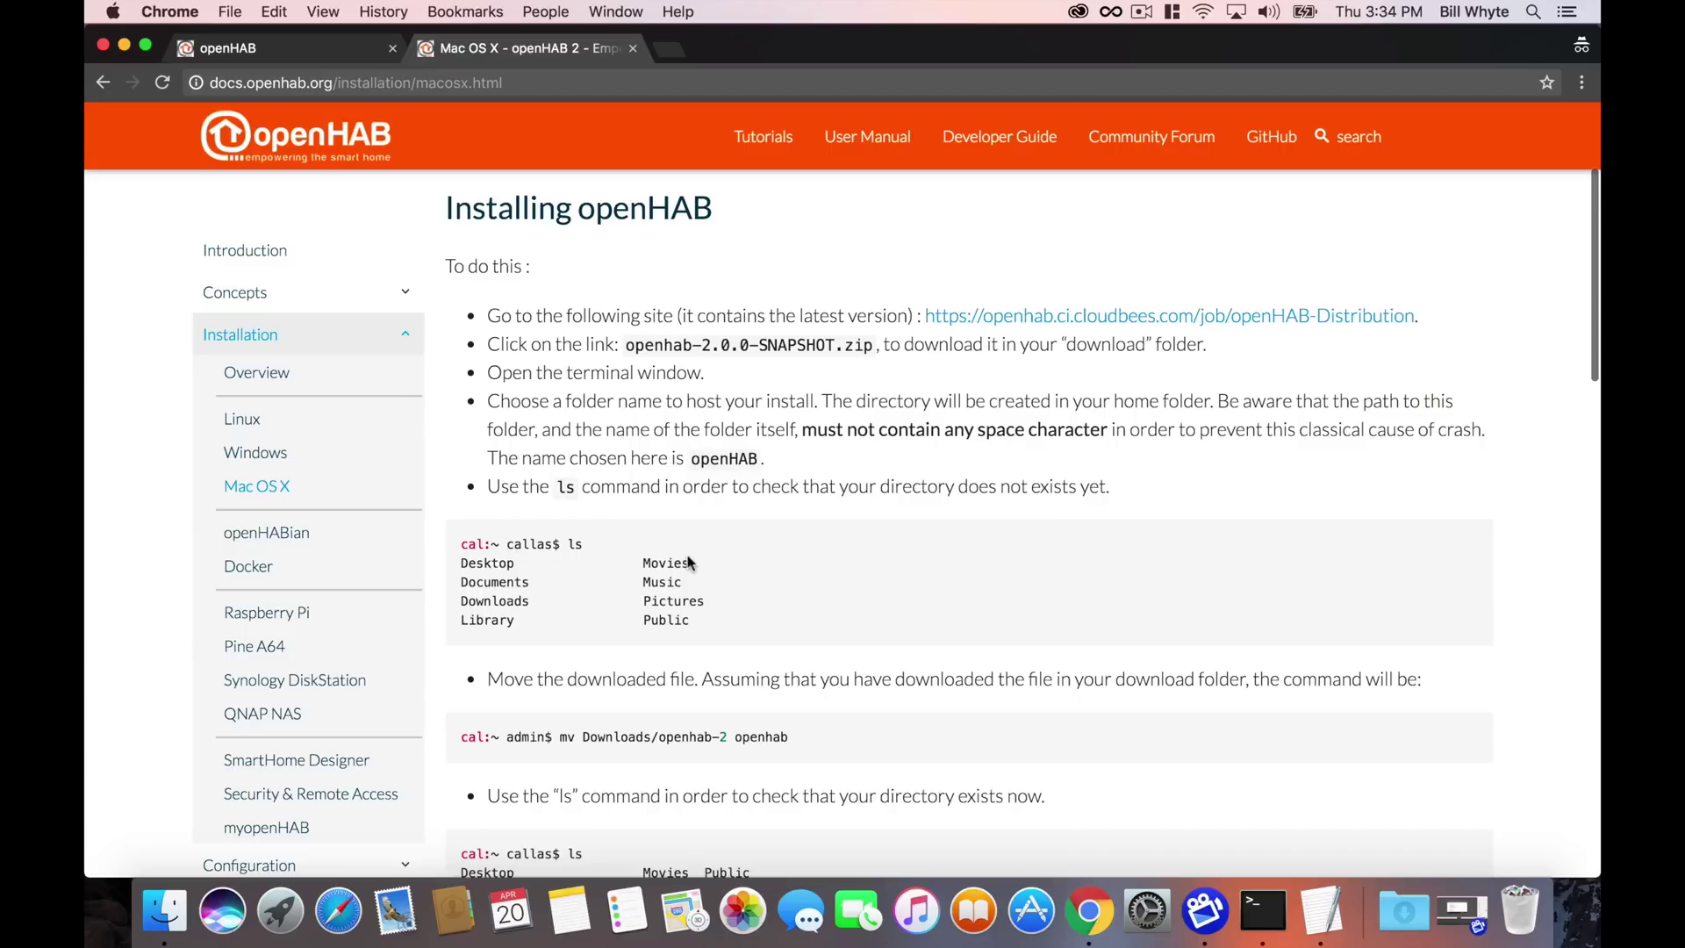
scroll(690, 563, down, 1)
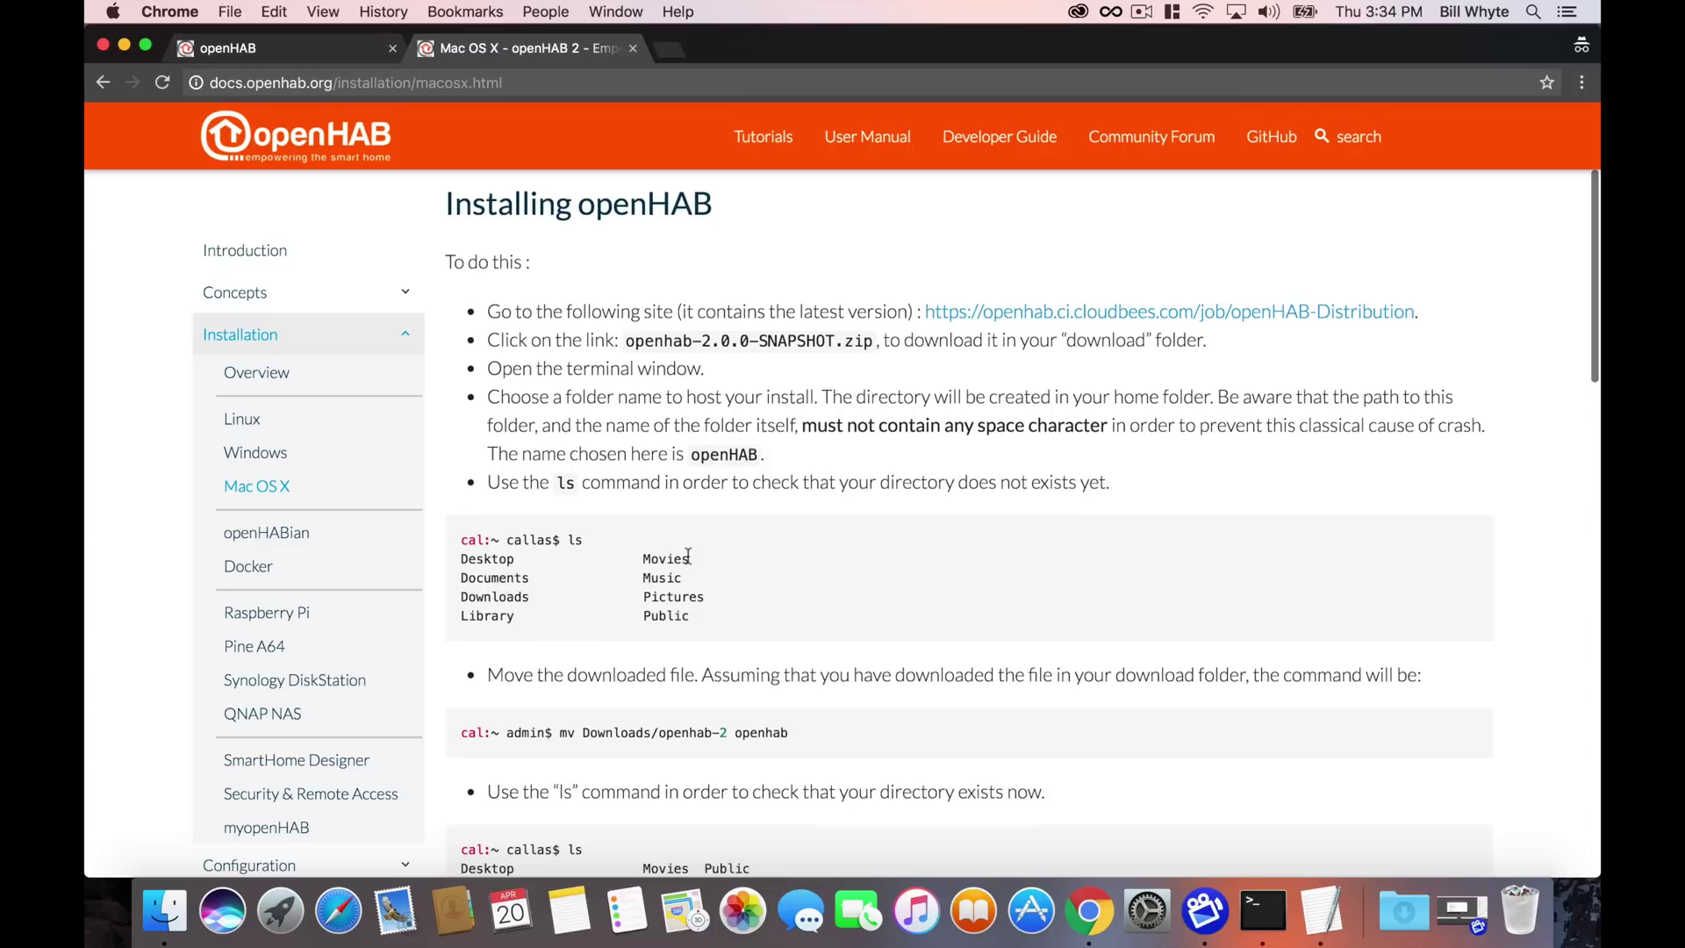
- Download openhab-2.1.0-SNAPSHOT.zip from the Jenkins openHAB-Distribution job, then go to Installation Overview
right_click(1188, 323)
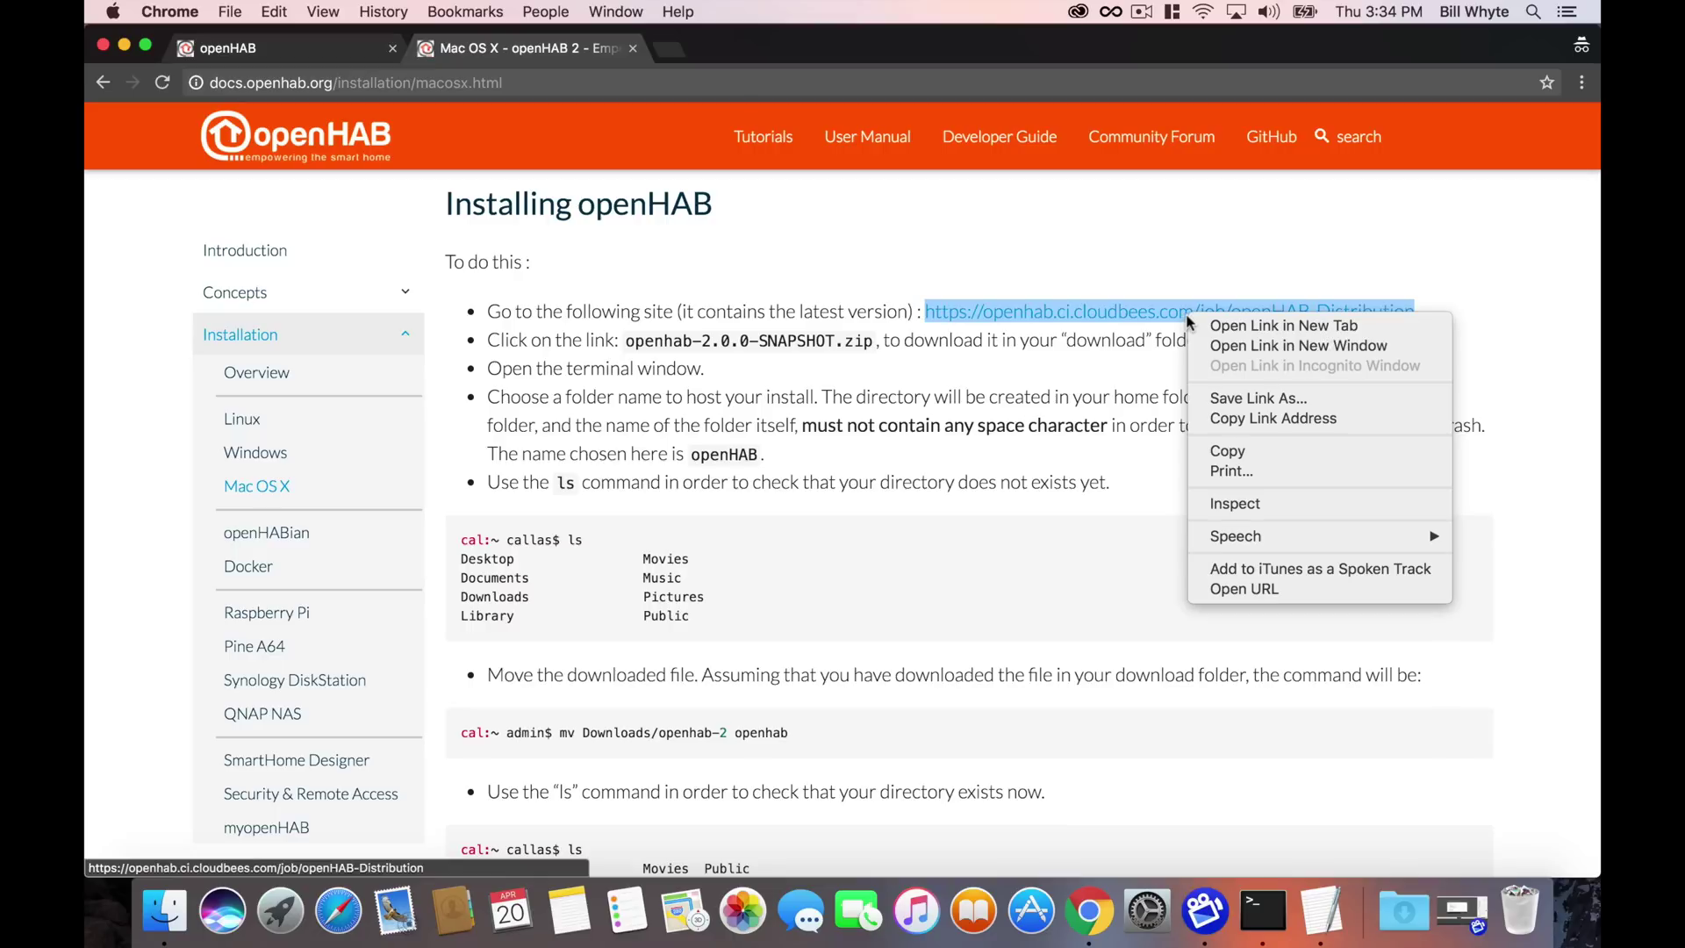
click(1264, 327)
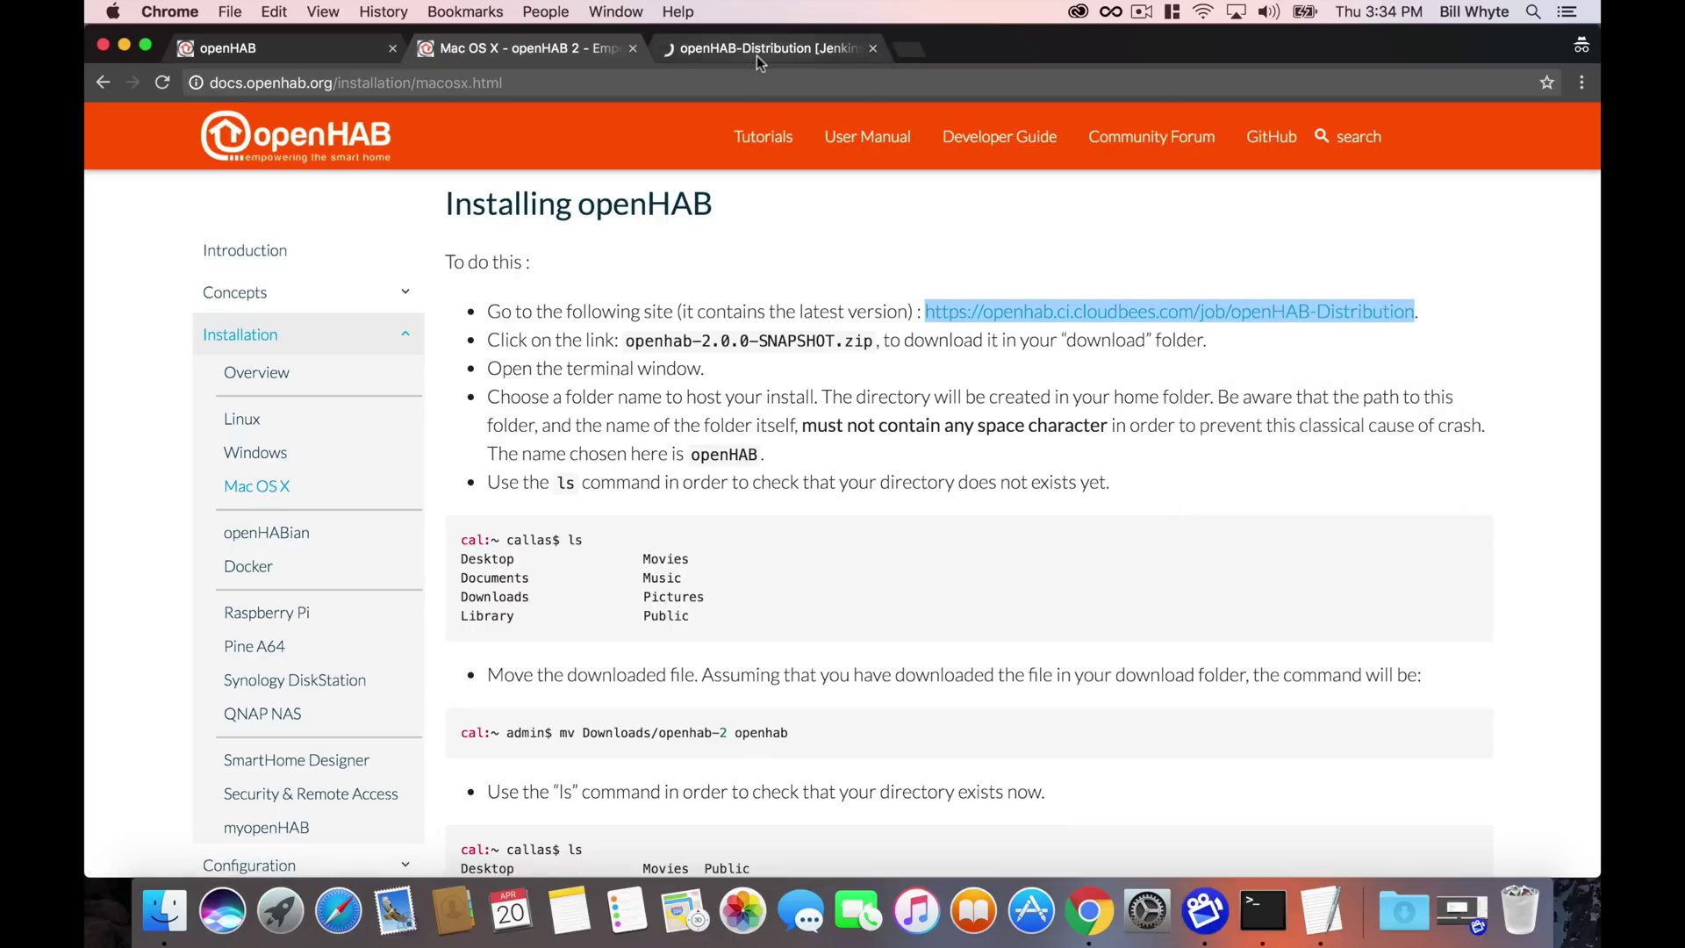
click(757, 56)
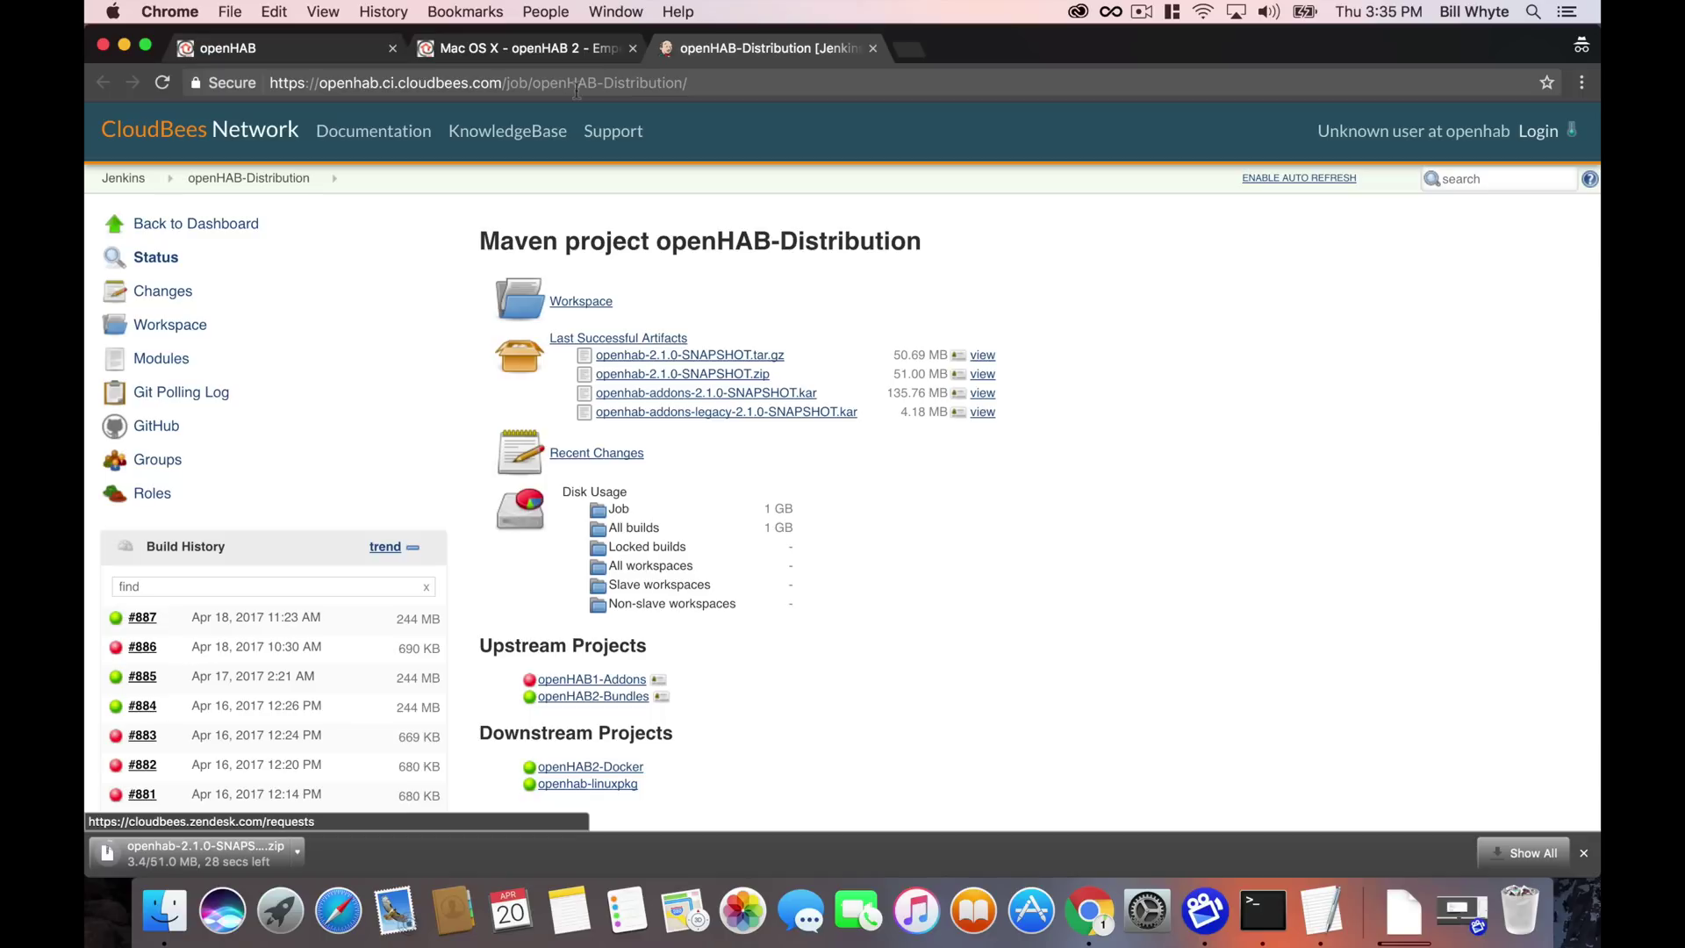
click(527, 48)
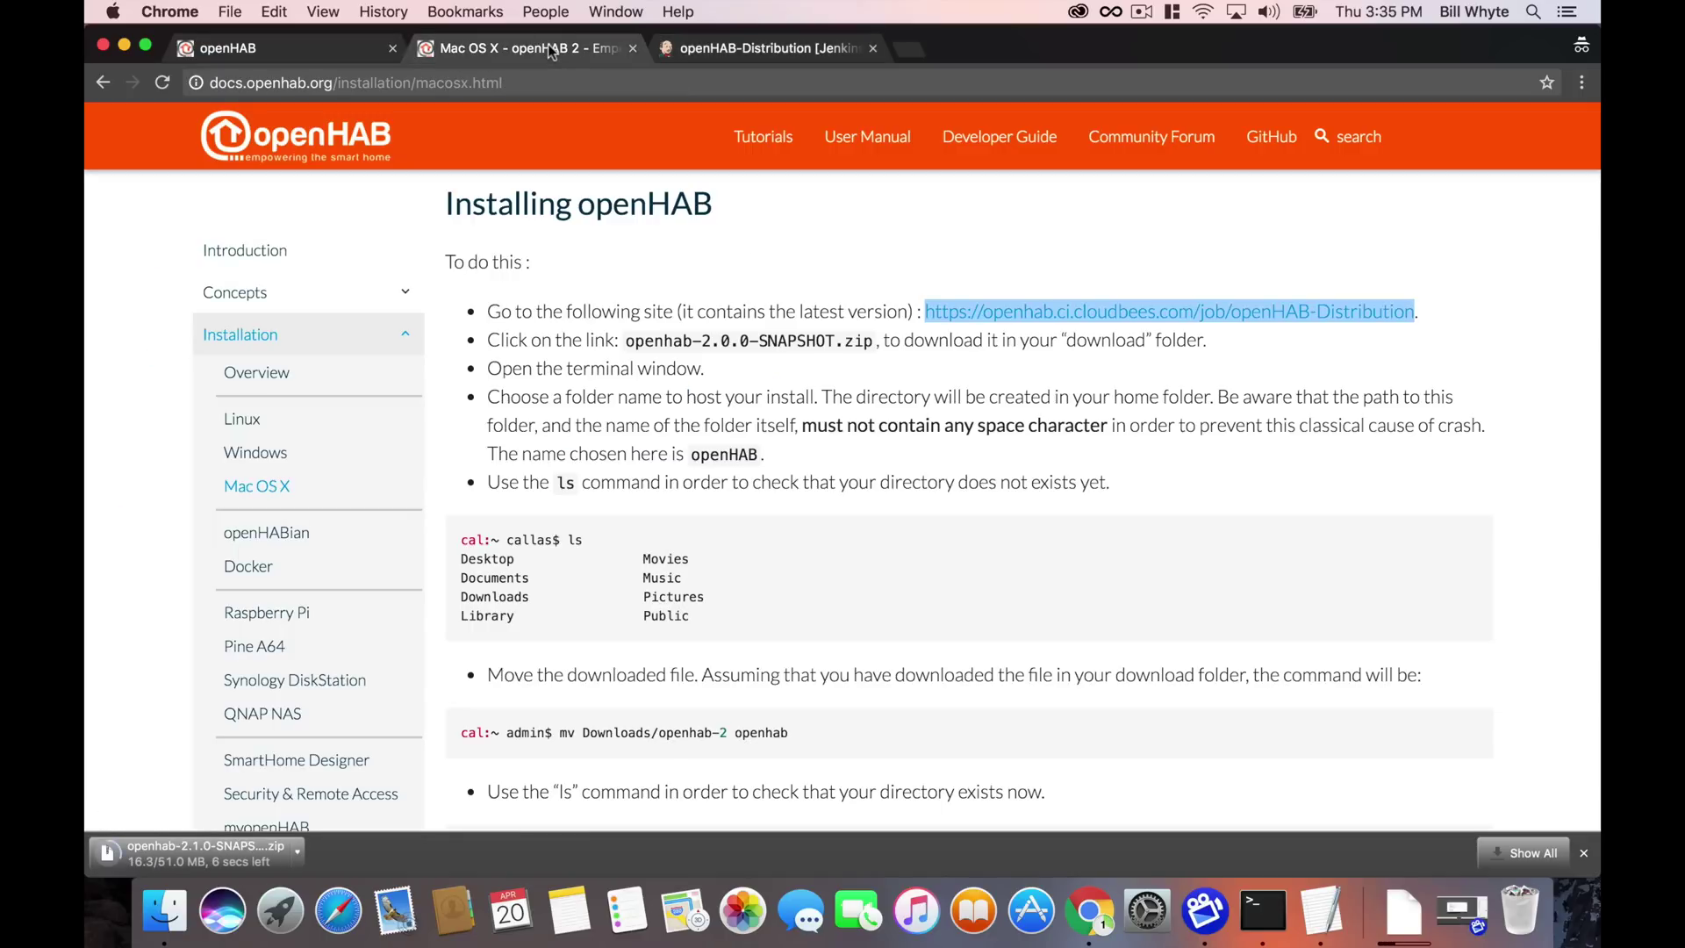
scroll(581, 373, down, 3)
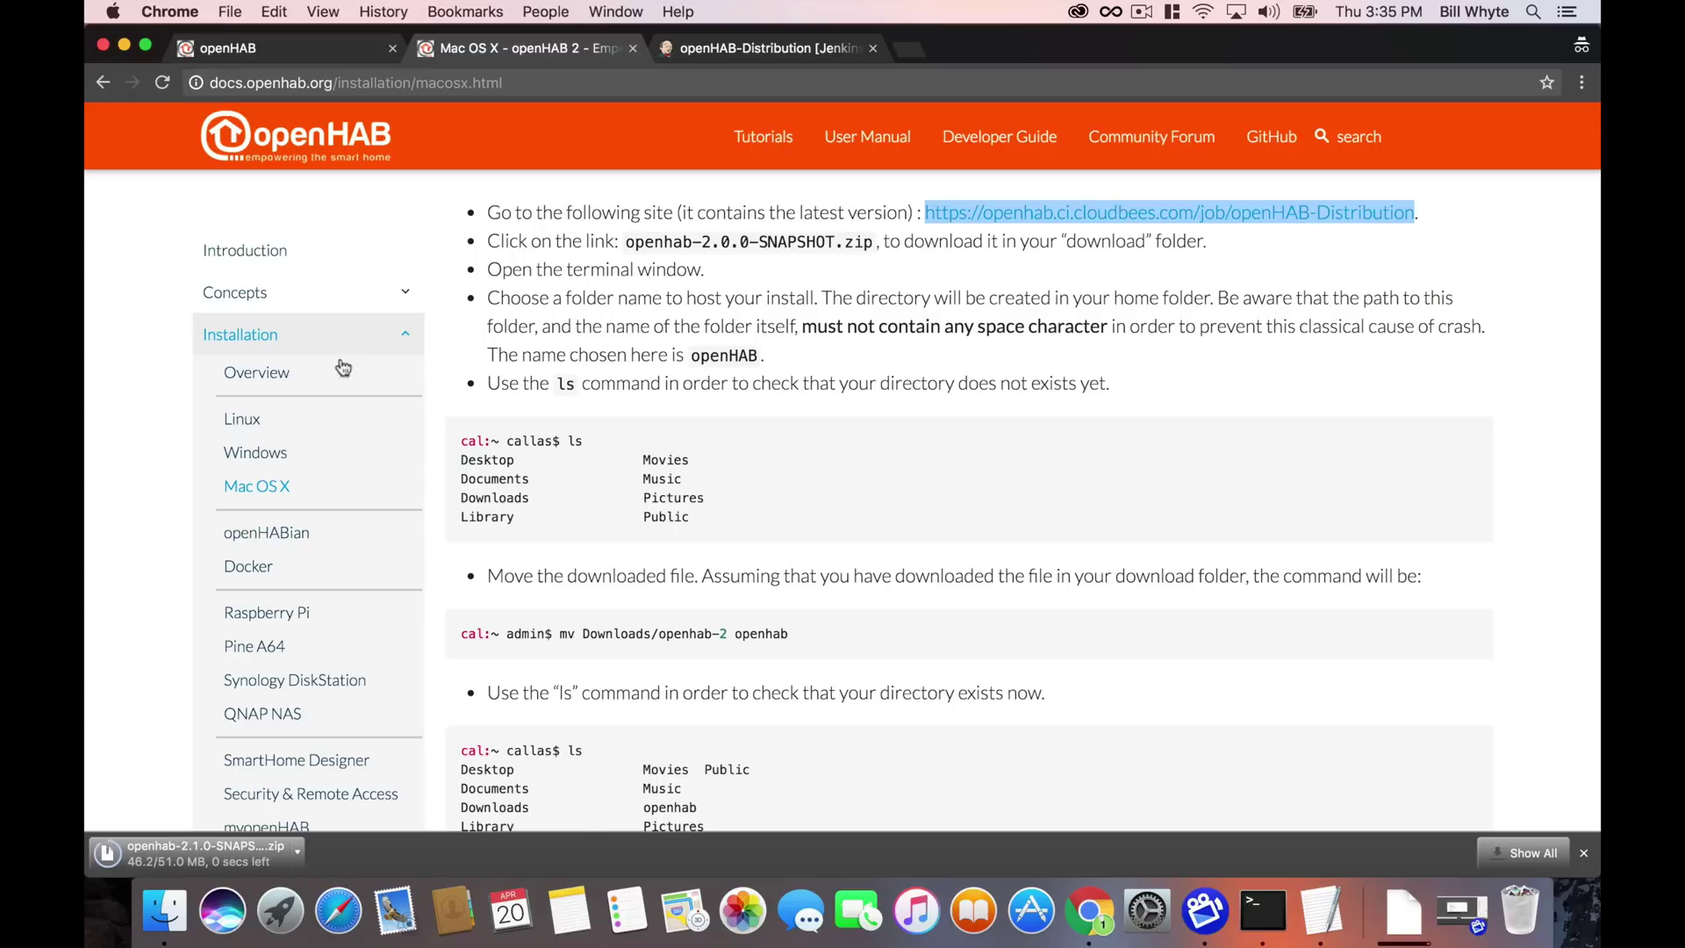
click(257, 372)
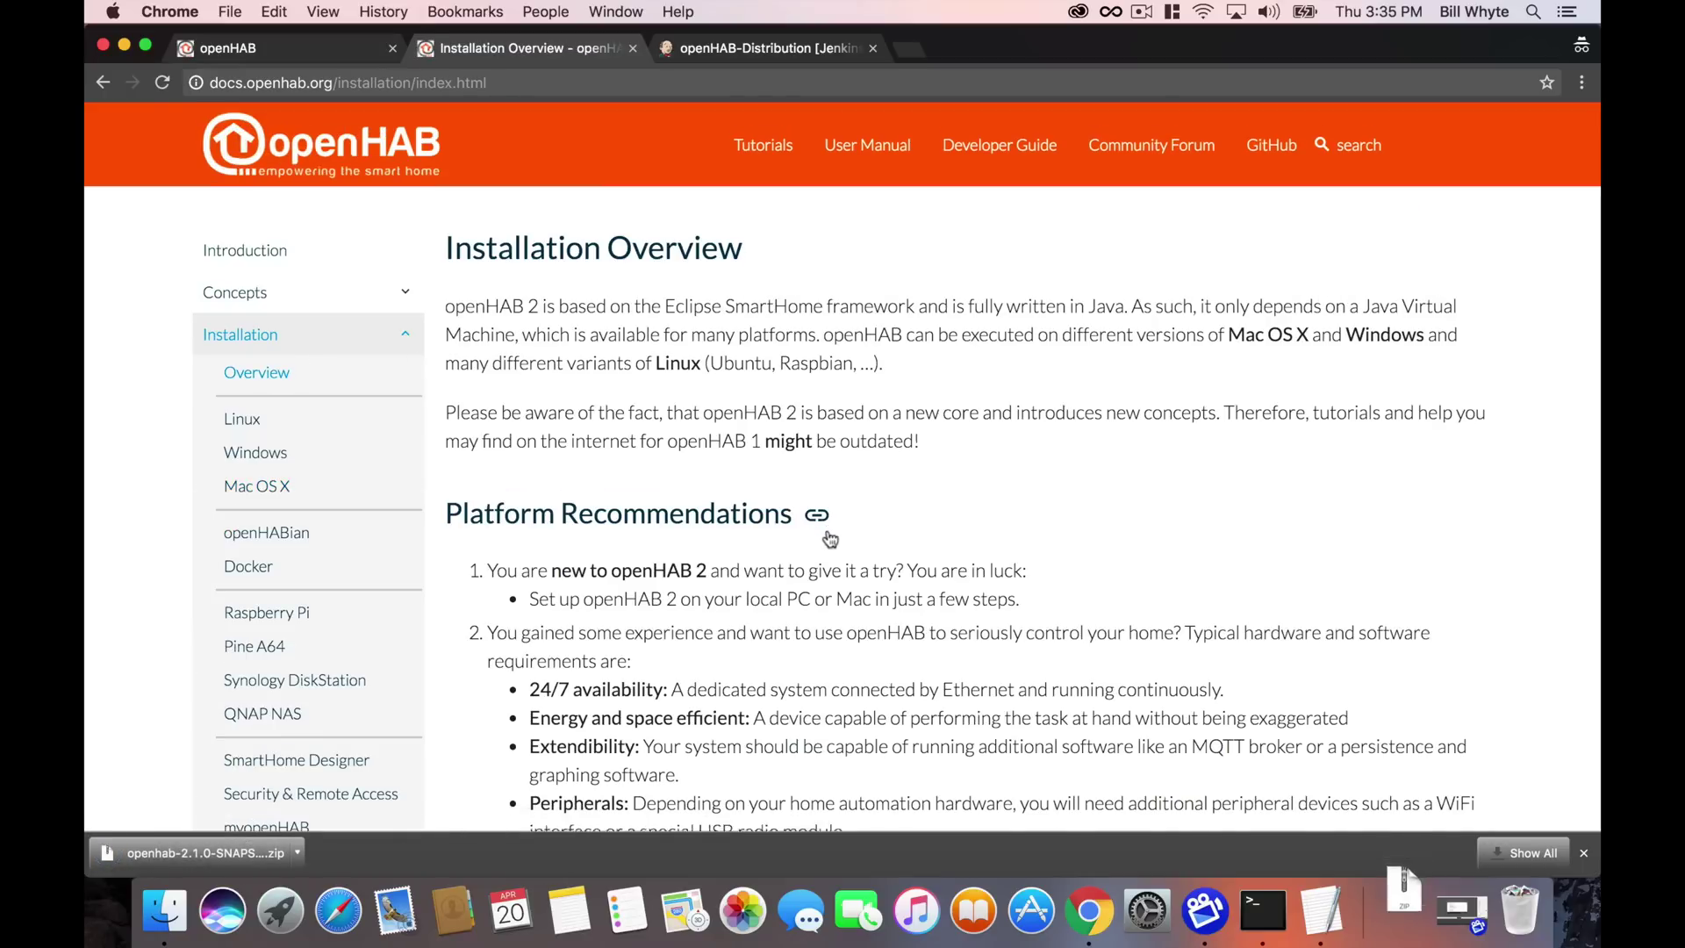
scroll(816, 520, down, 8)
scroll(826, 531, down, 3)
scroll(827, 529, down, 3)
scroll(827, 530, down, 5)
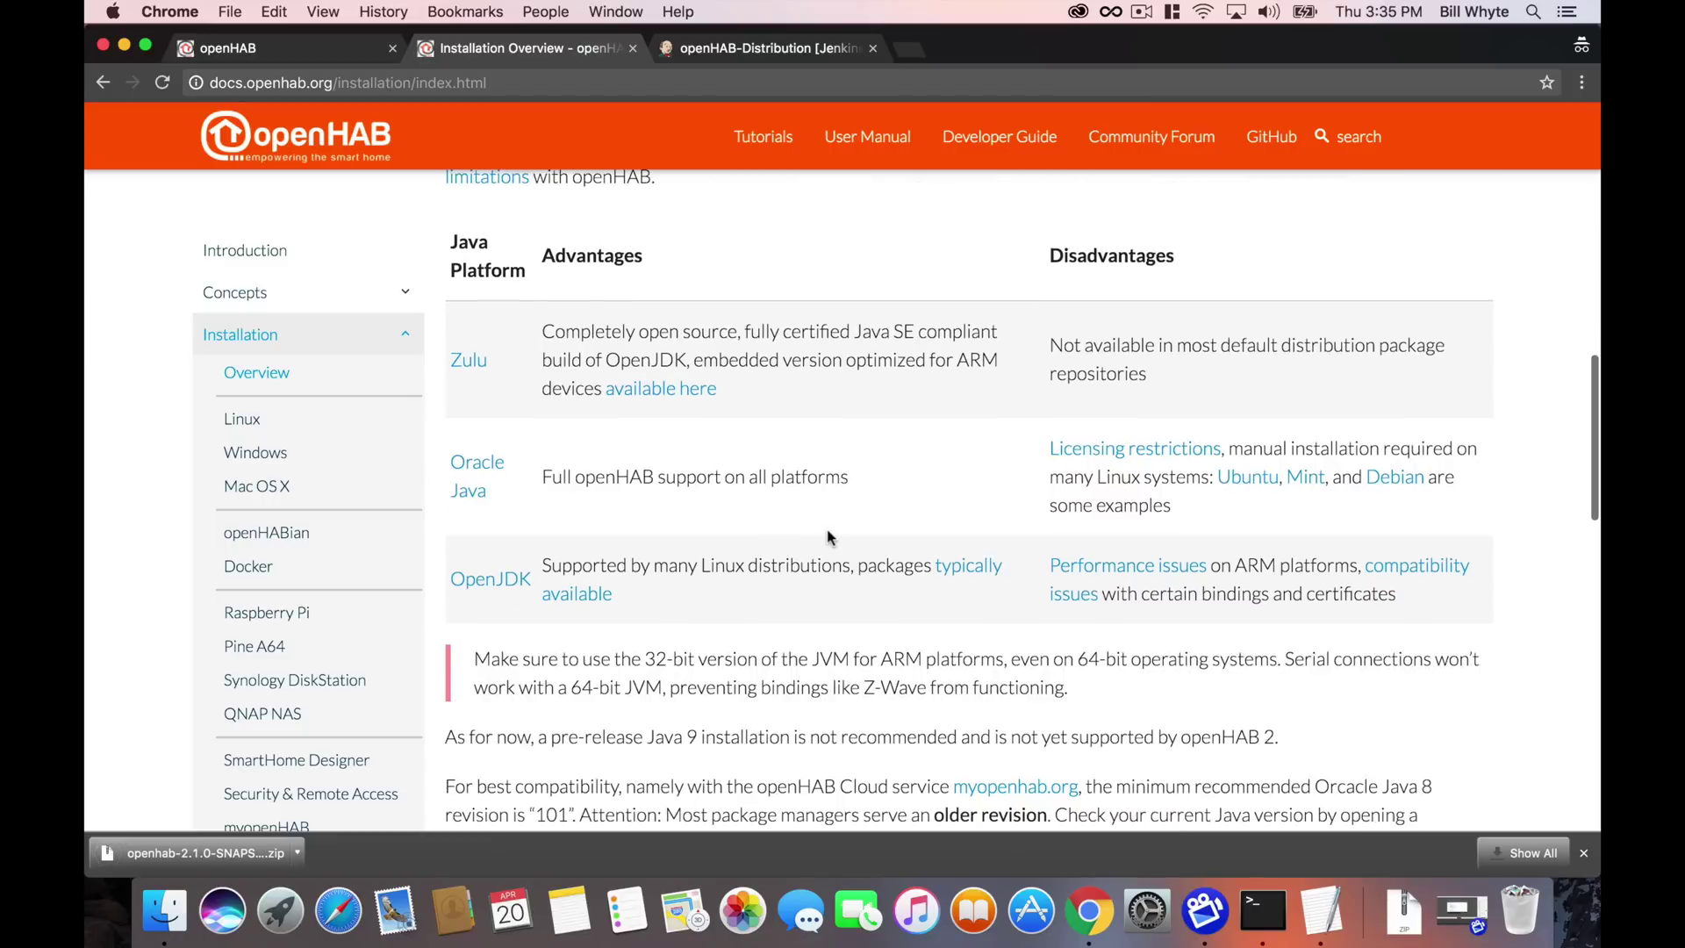
scroll(828, 537, down, 1)
scroll(827, 538, up, 3)
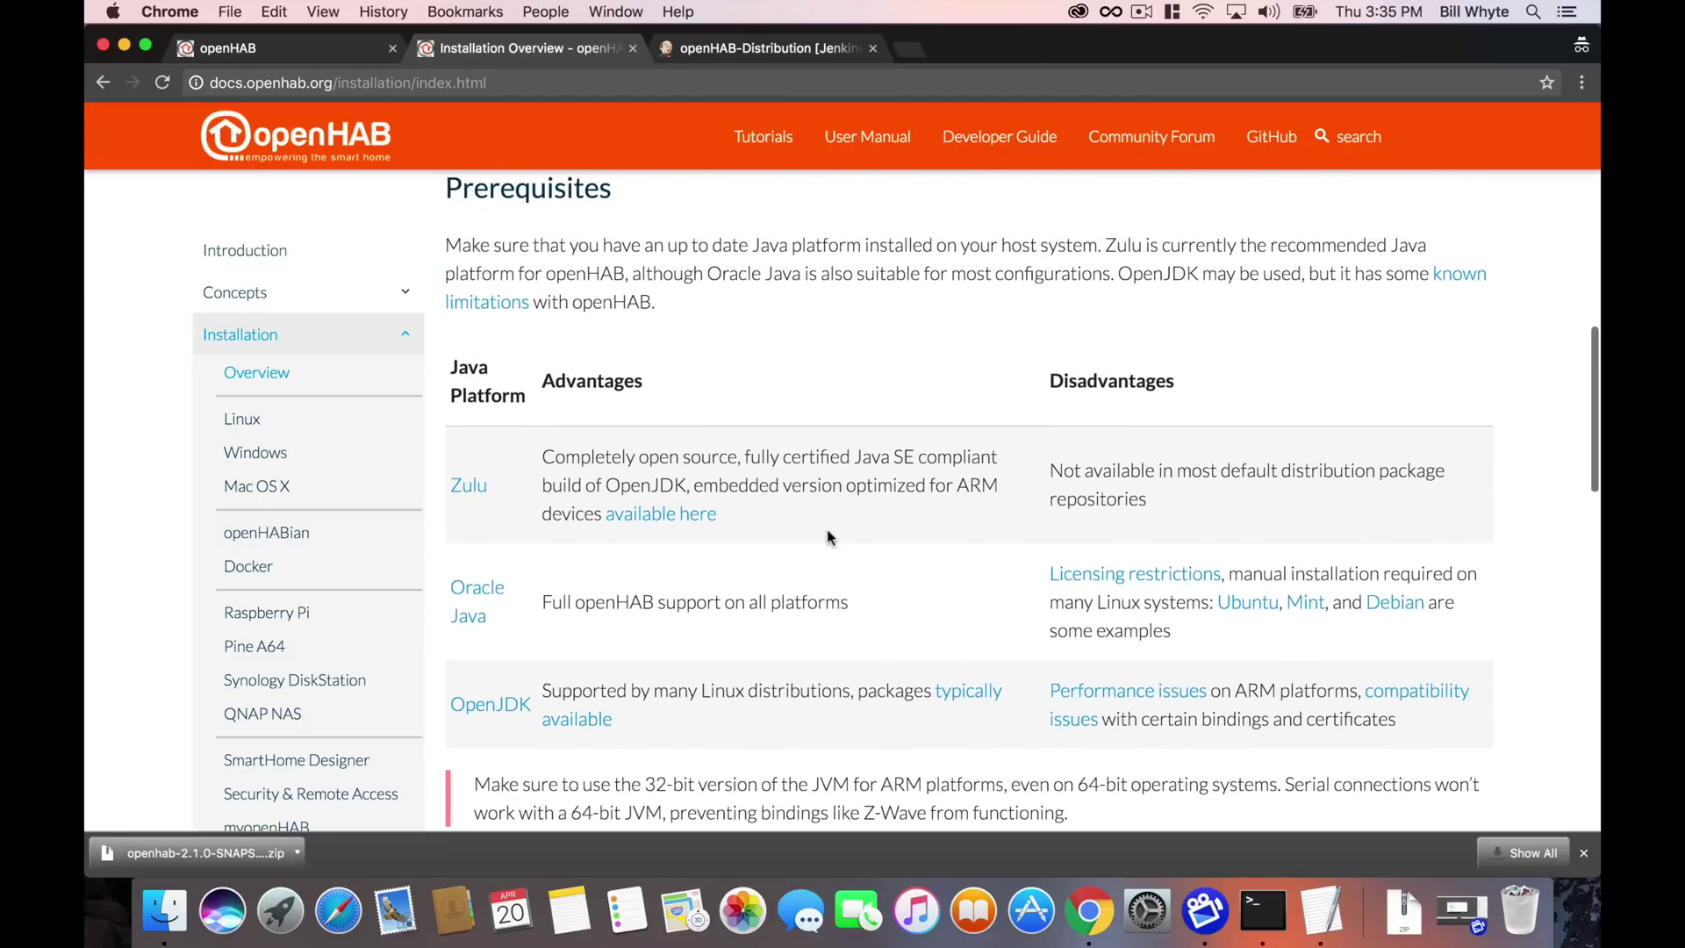
- Highlight the Zulu Java recommendation under Prerequisites and follow the Zulu link to Azul
drag(1106, 245, 1429, 245)
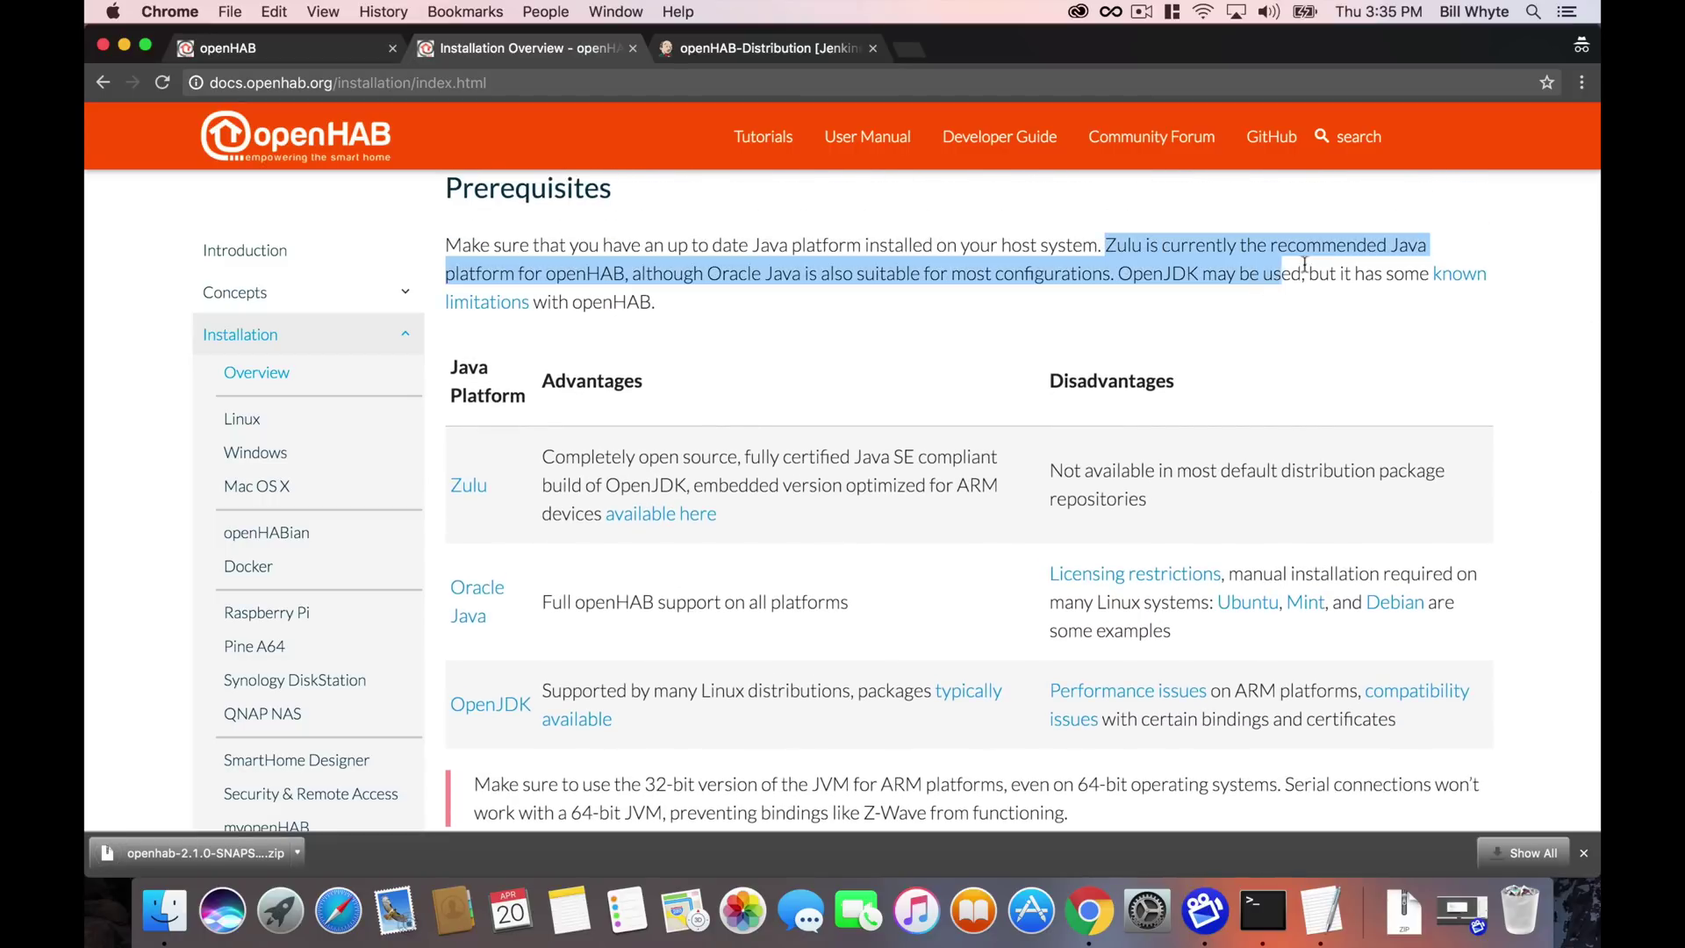
click(1332, 359)
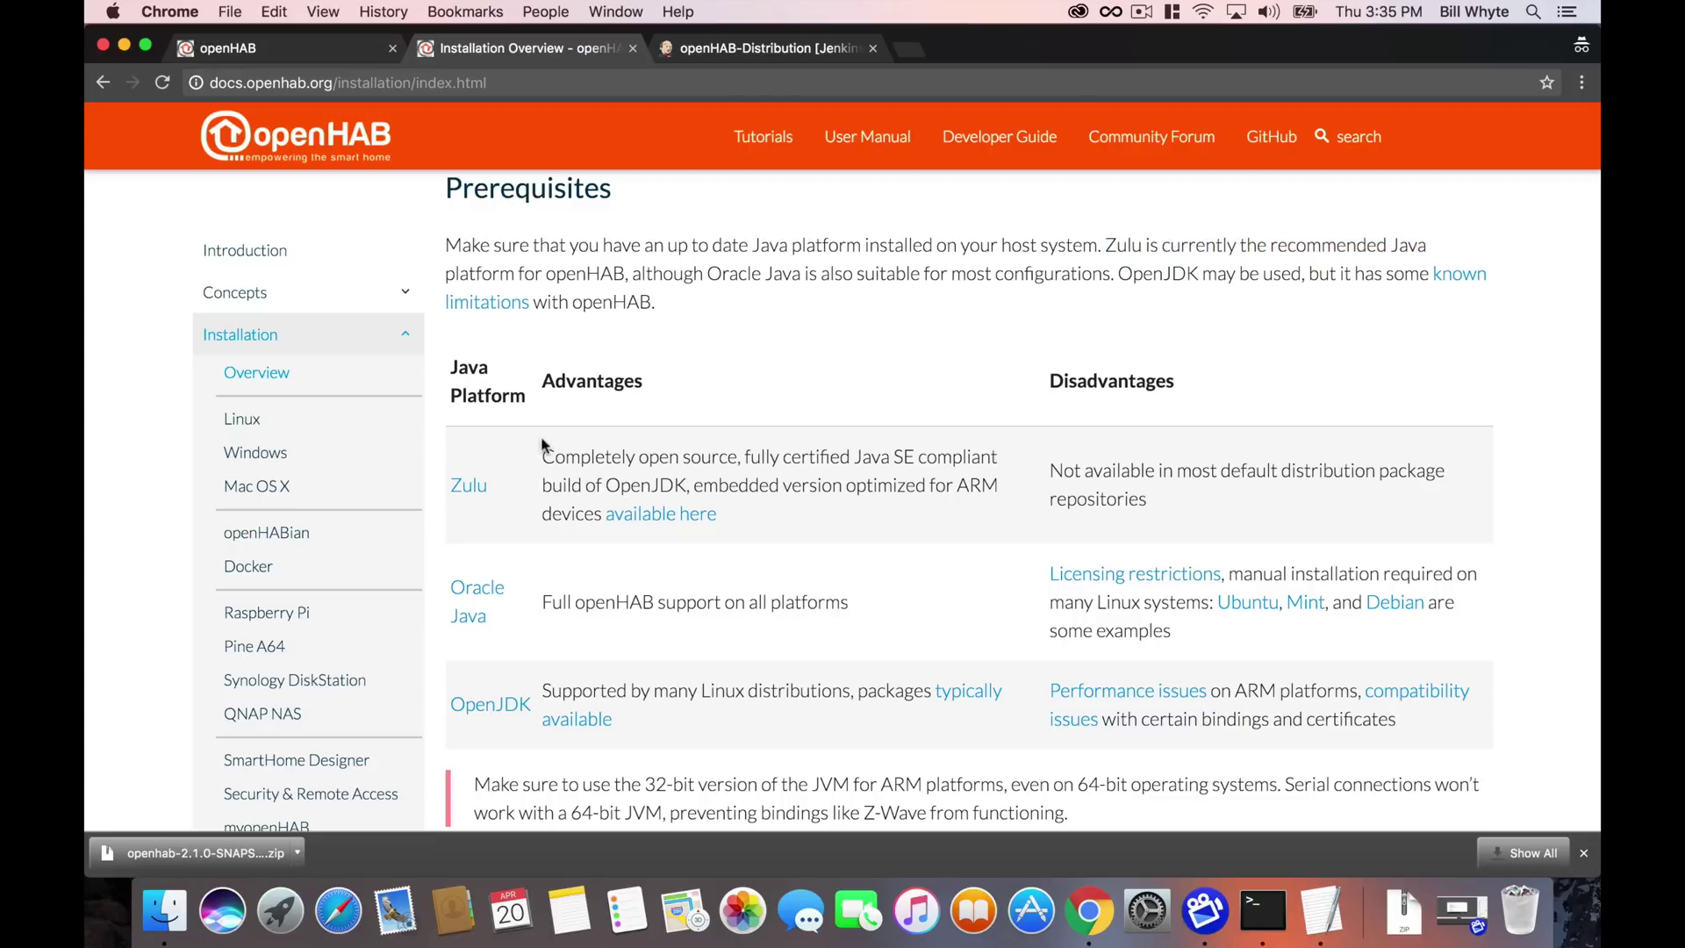
click(469, 486)
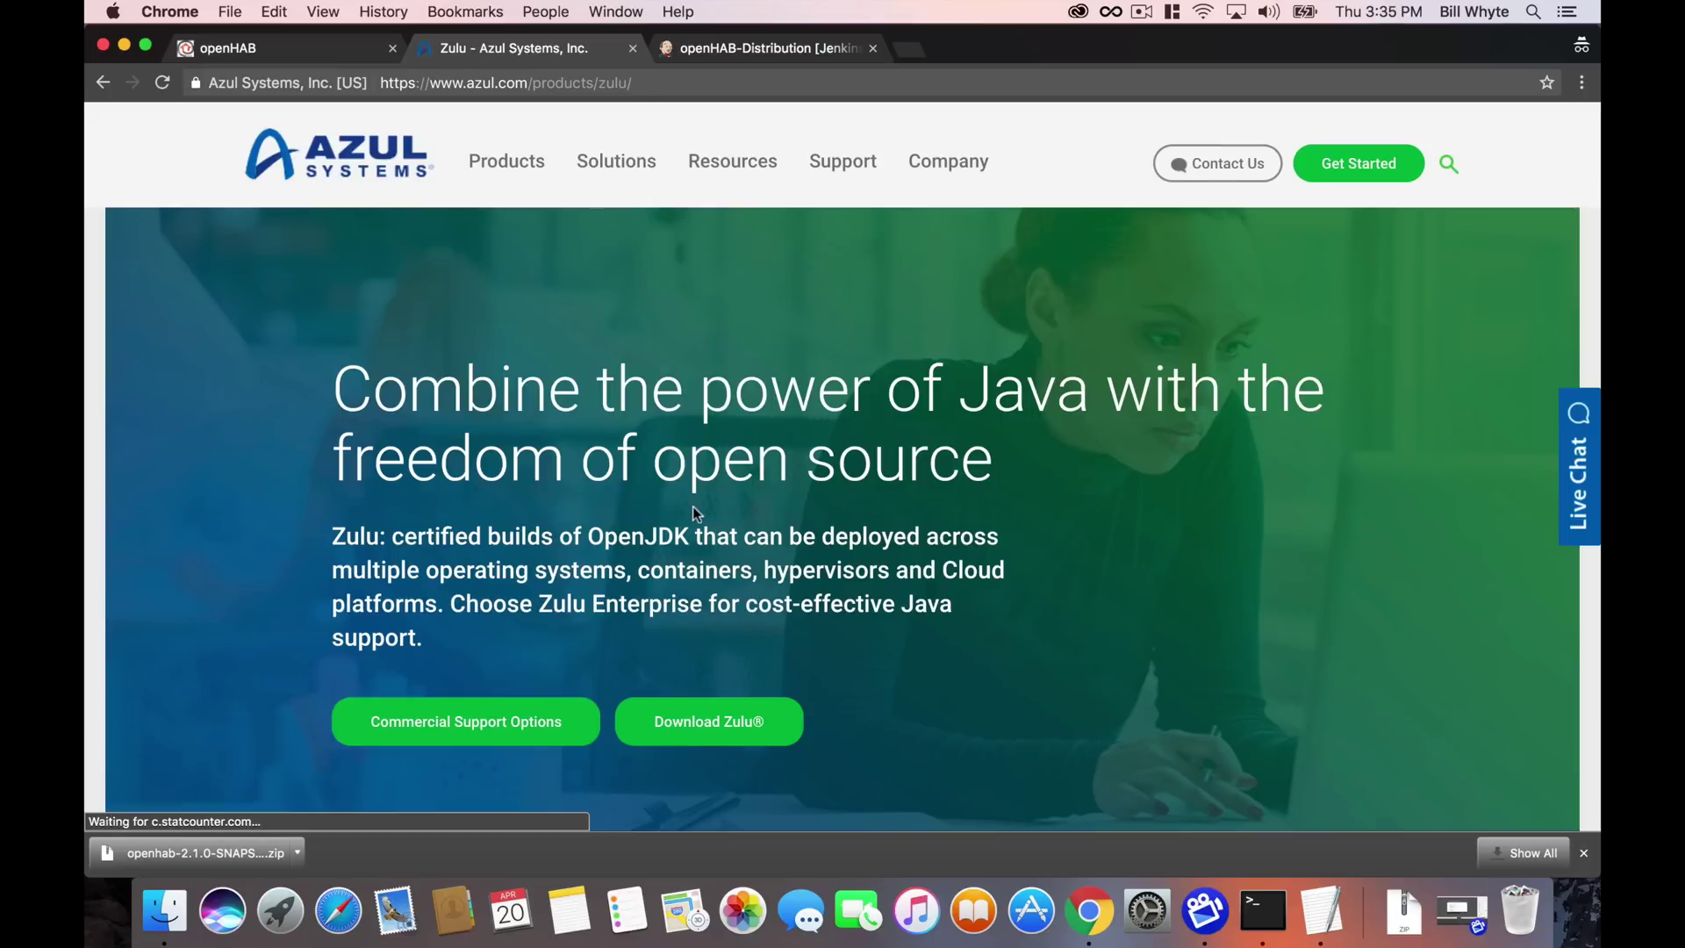
click(687, 734)
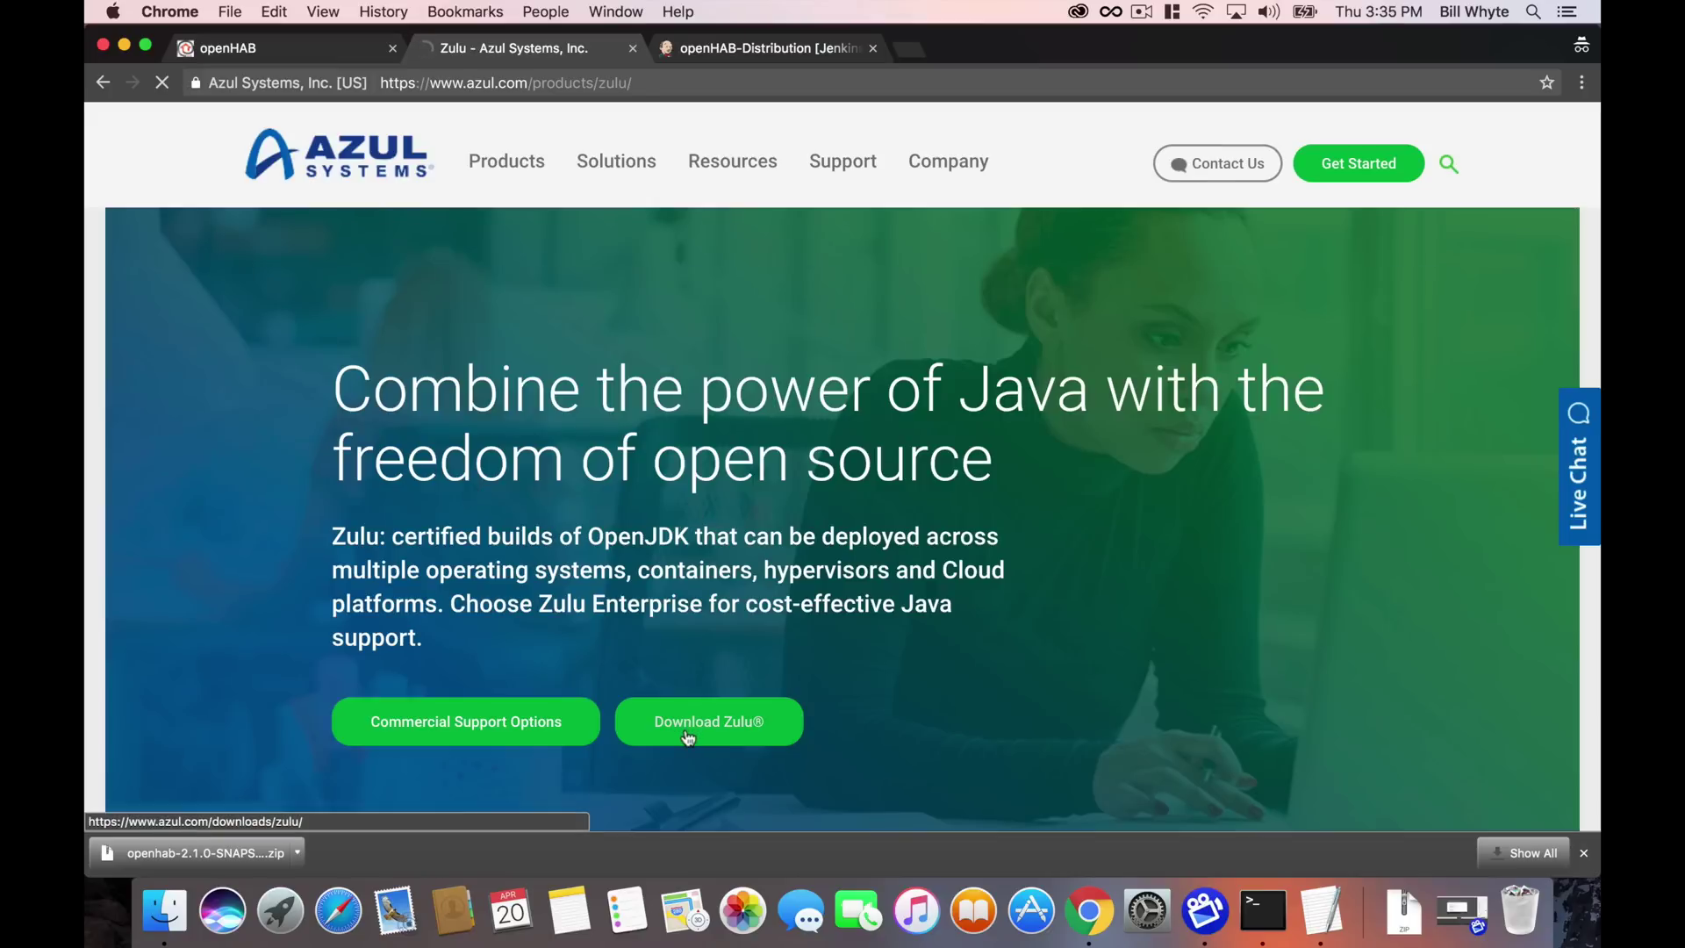
scroll(688, 737, down, 3)
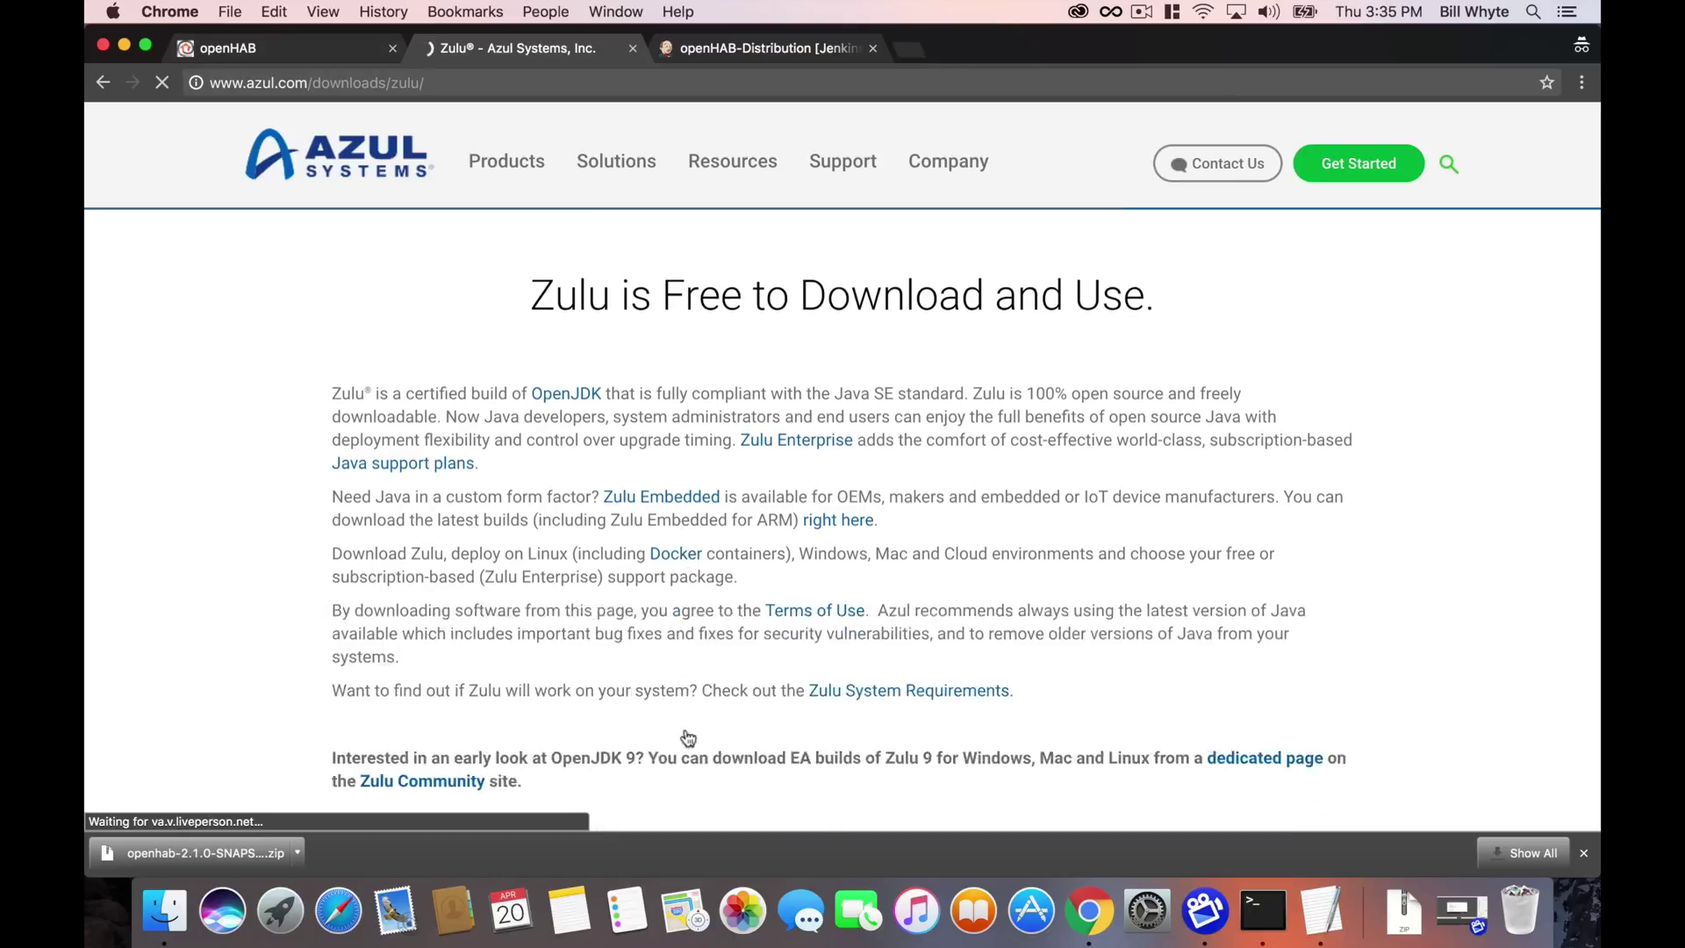
scroll(688, 738, down, 5)
scroll(688, 738, down, 3)
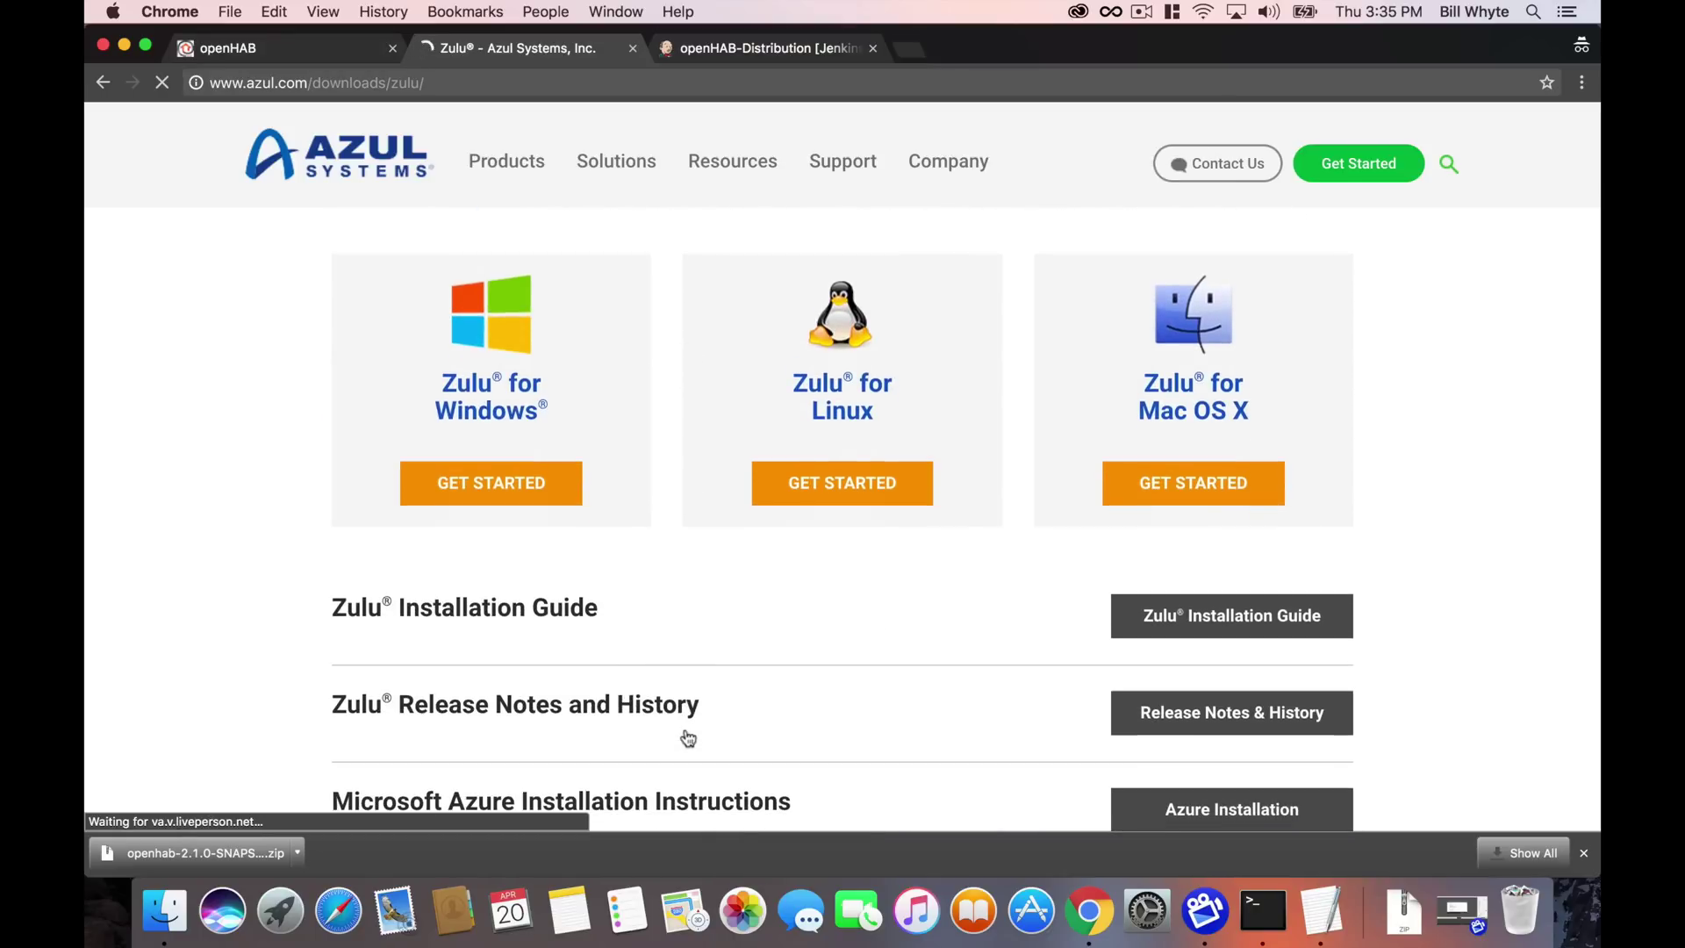
click(1222, 489)
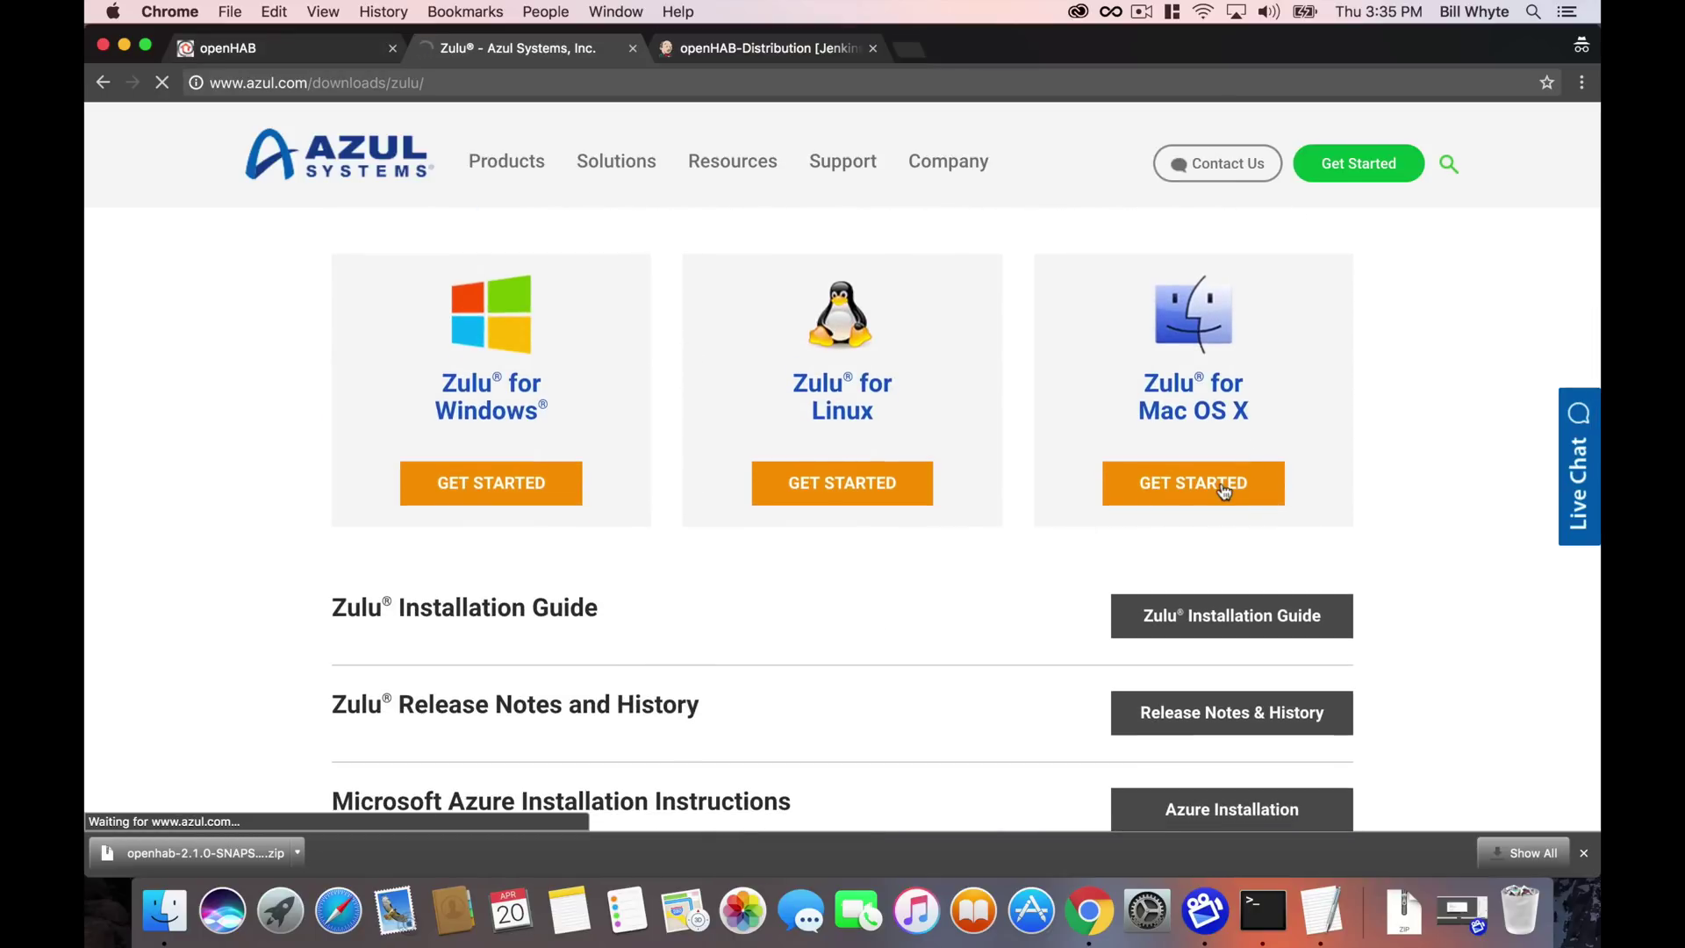
scroll(984, 521, down, 5)
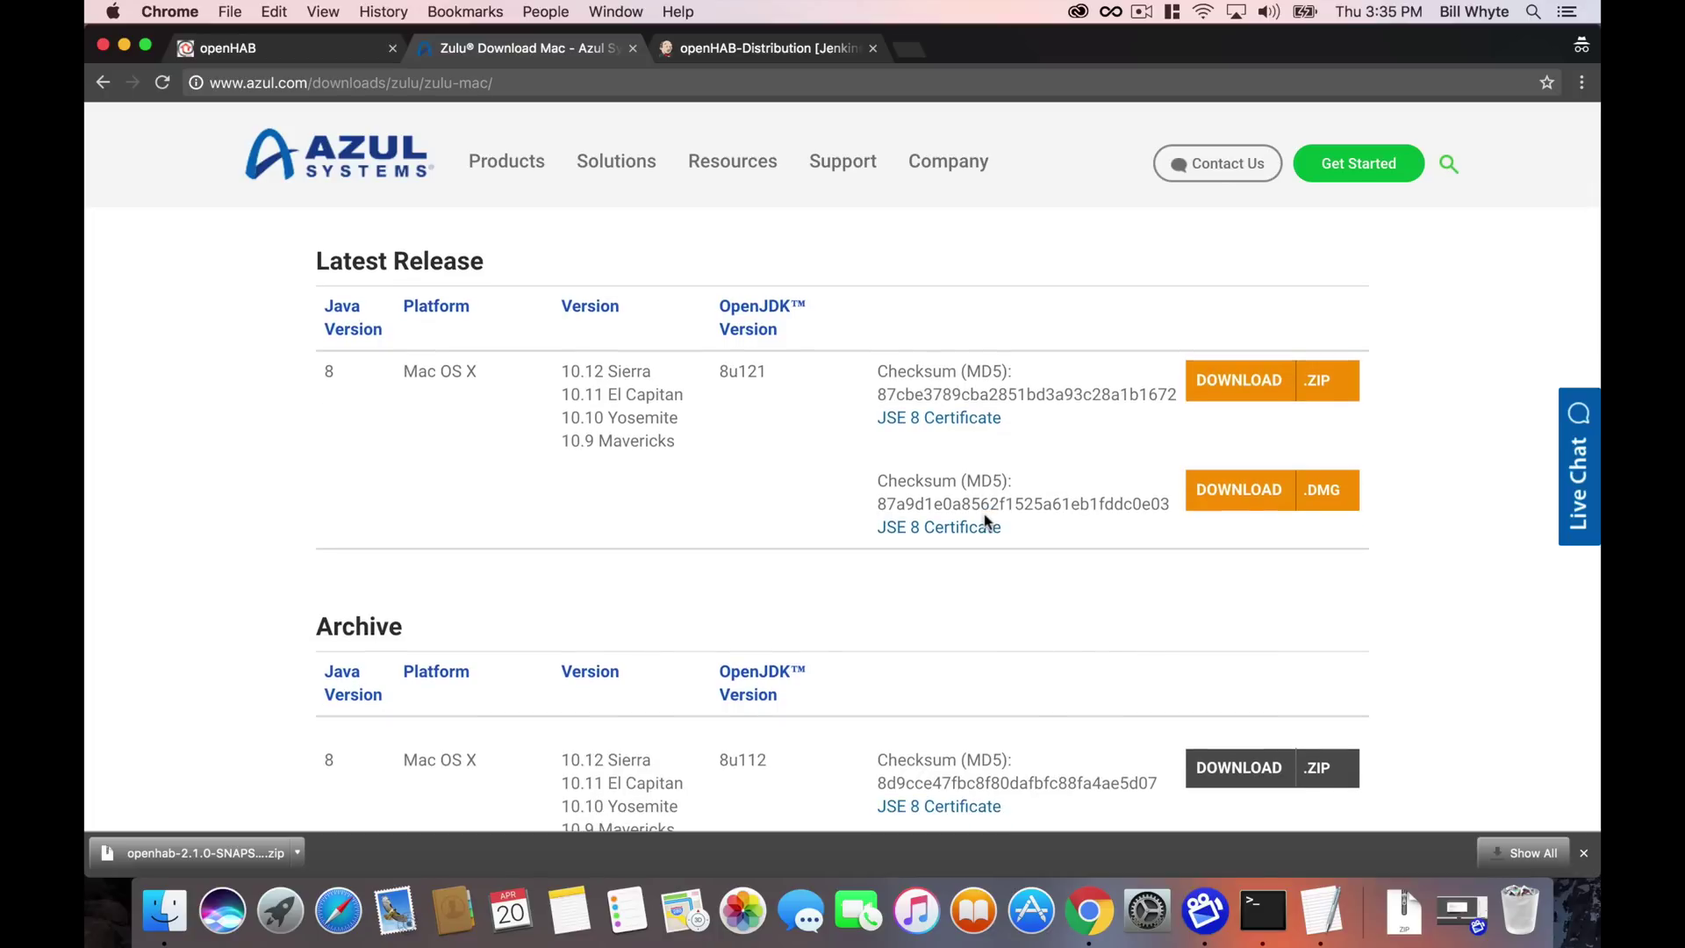
click(1249, 497)
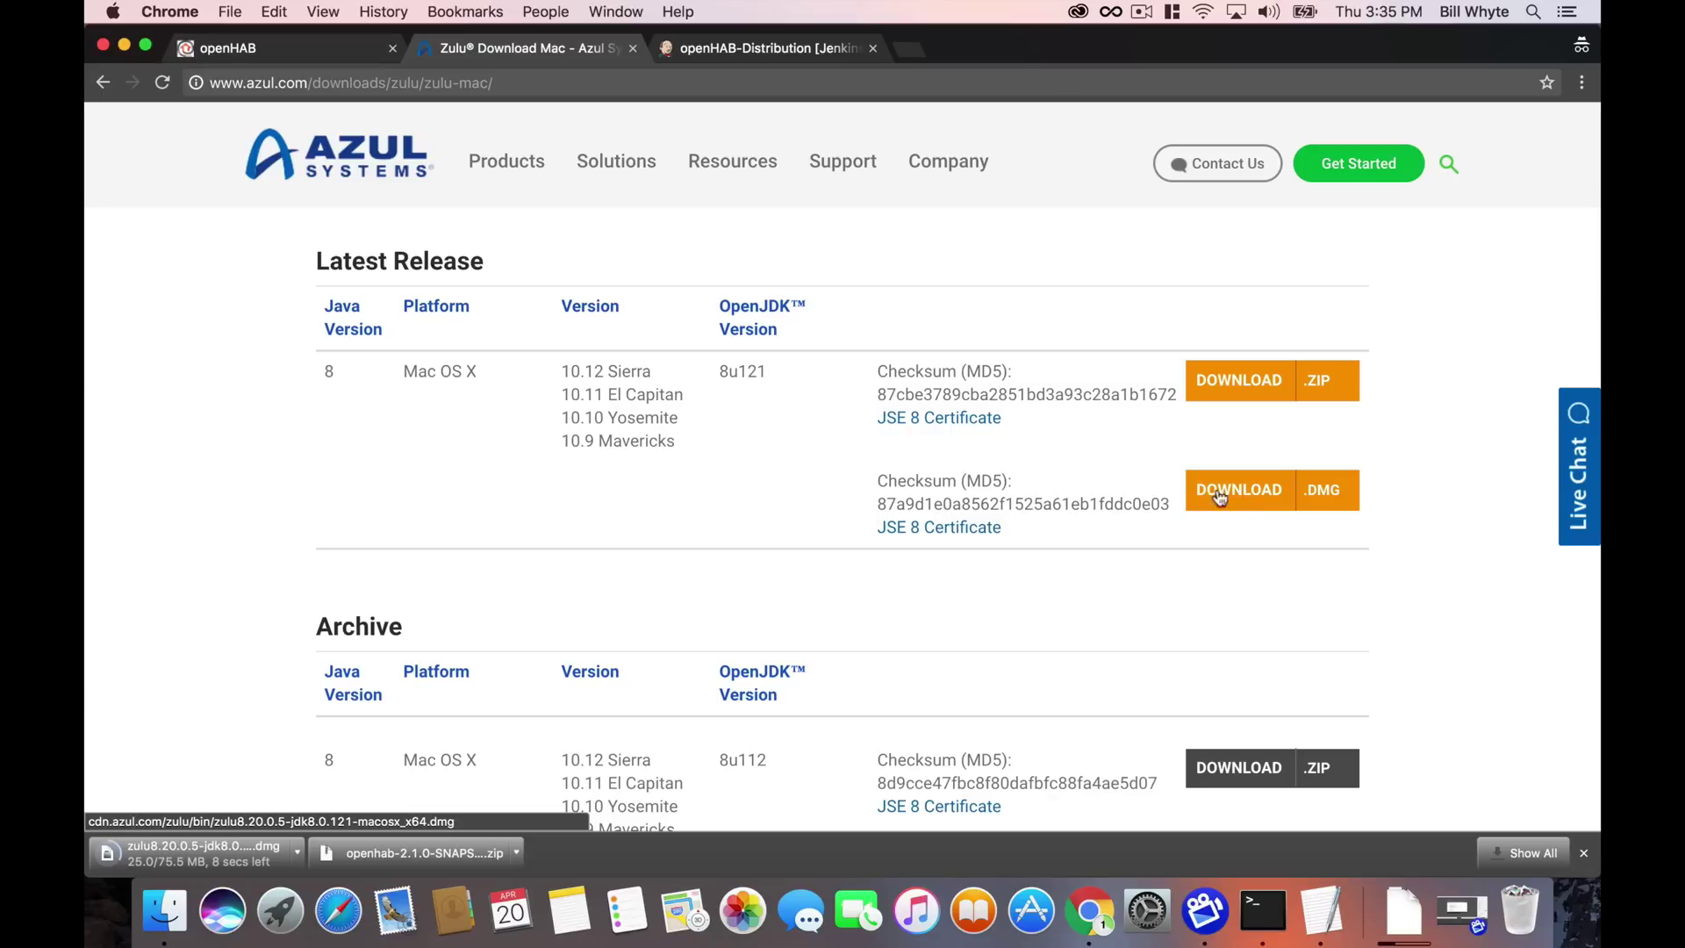
- Open the zulu8 .dmg from Finder's Downloads and launch its installer package
click(165, 908)
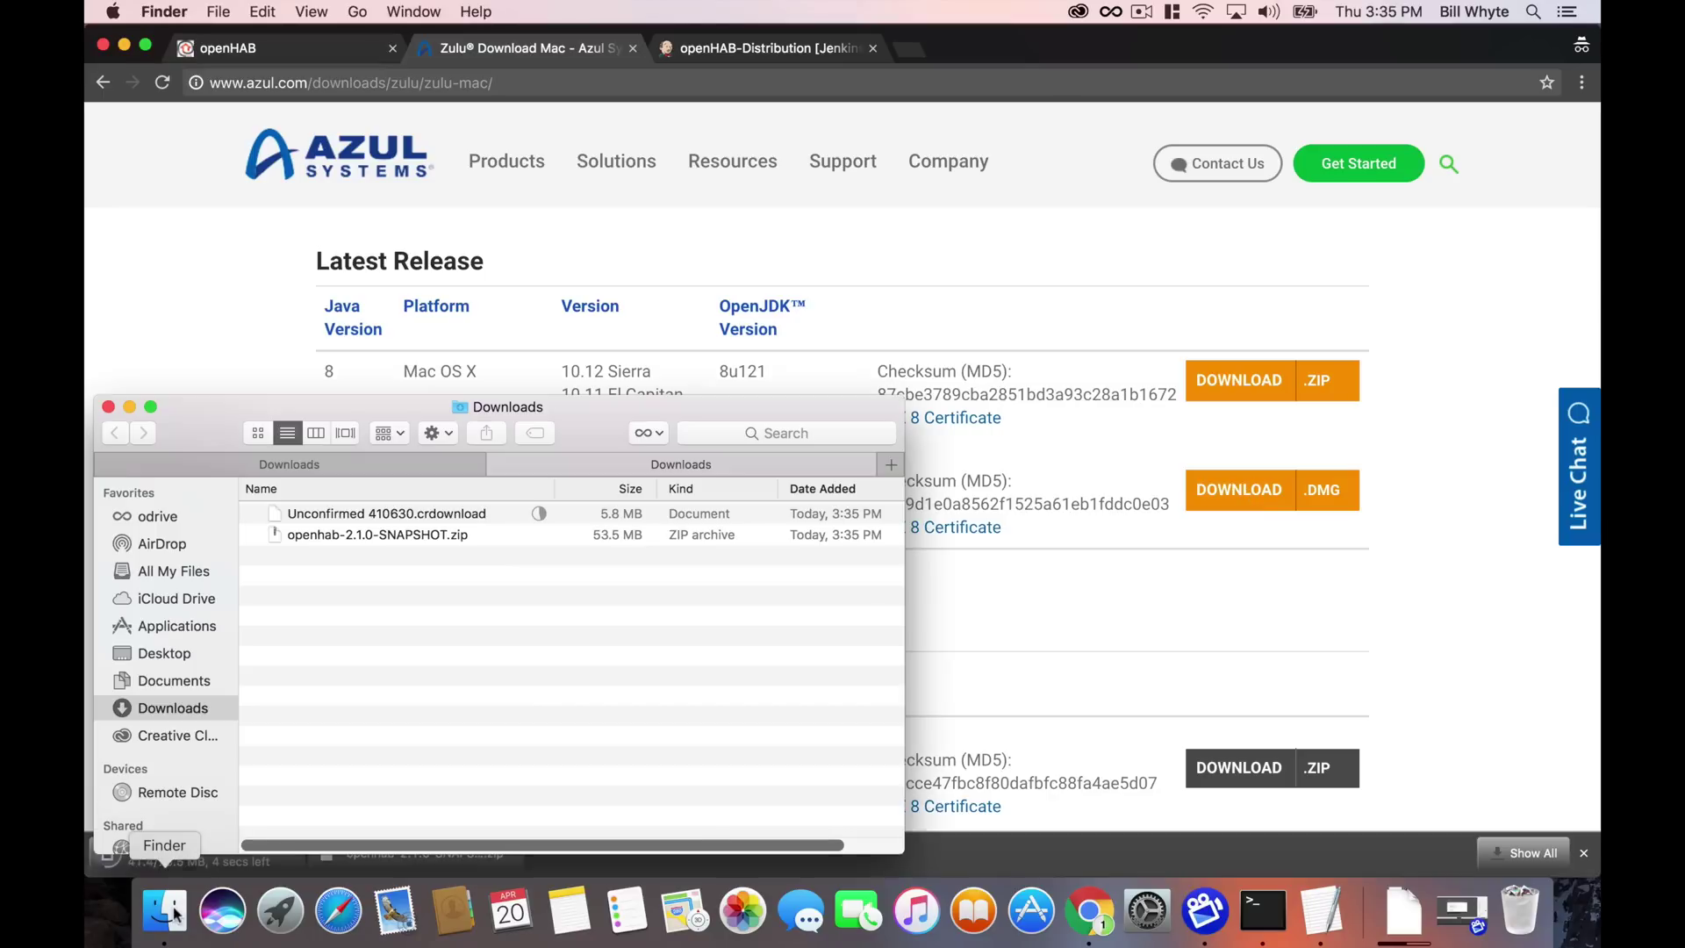
drag(440, 395, 463, 215)
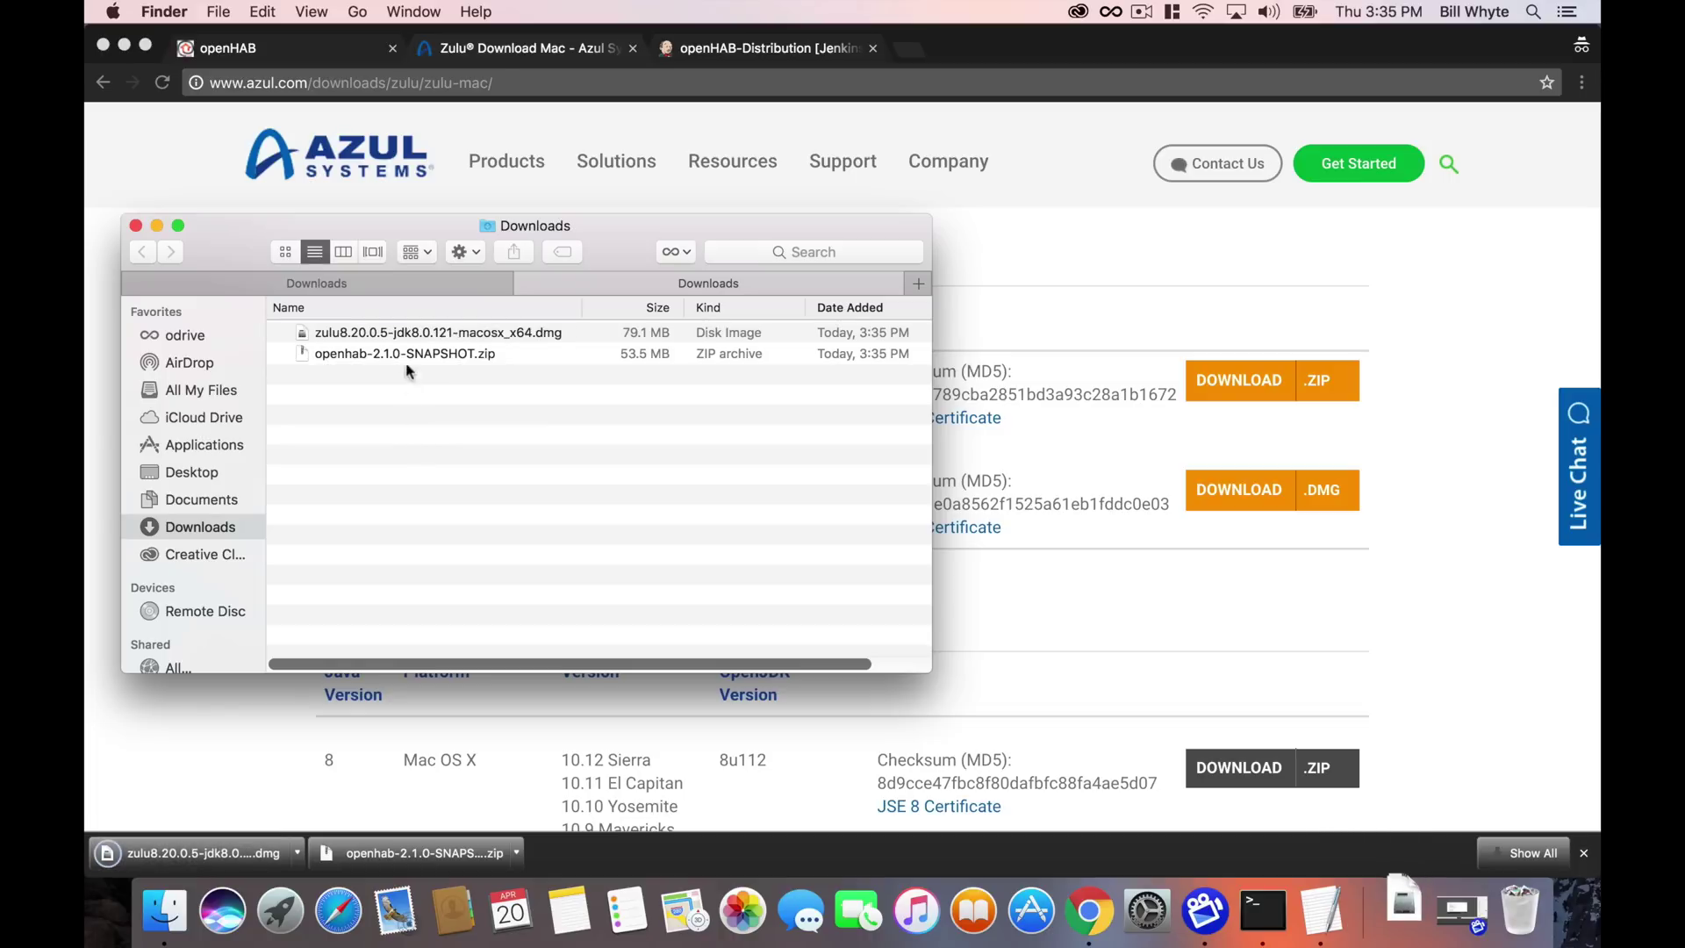
click(402, 332)
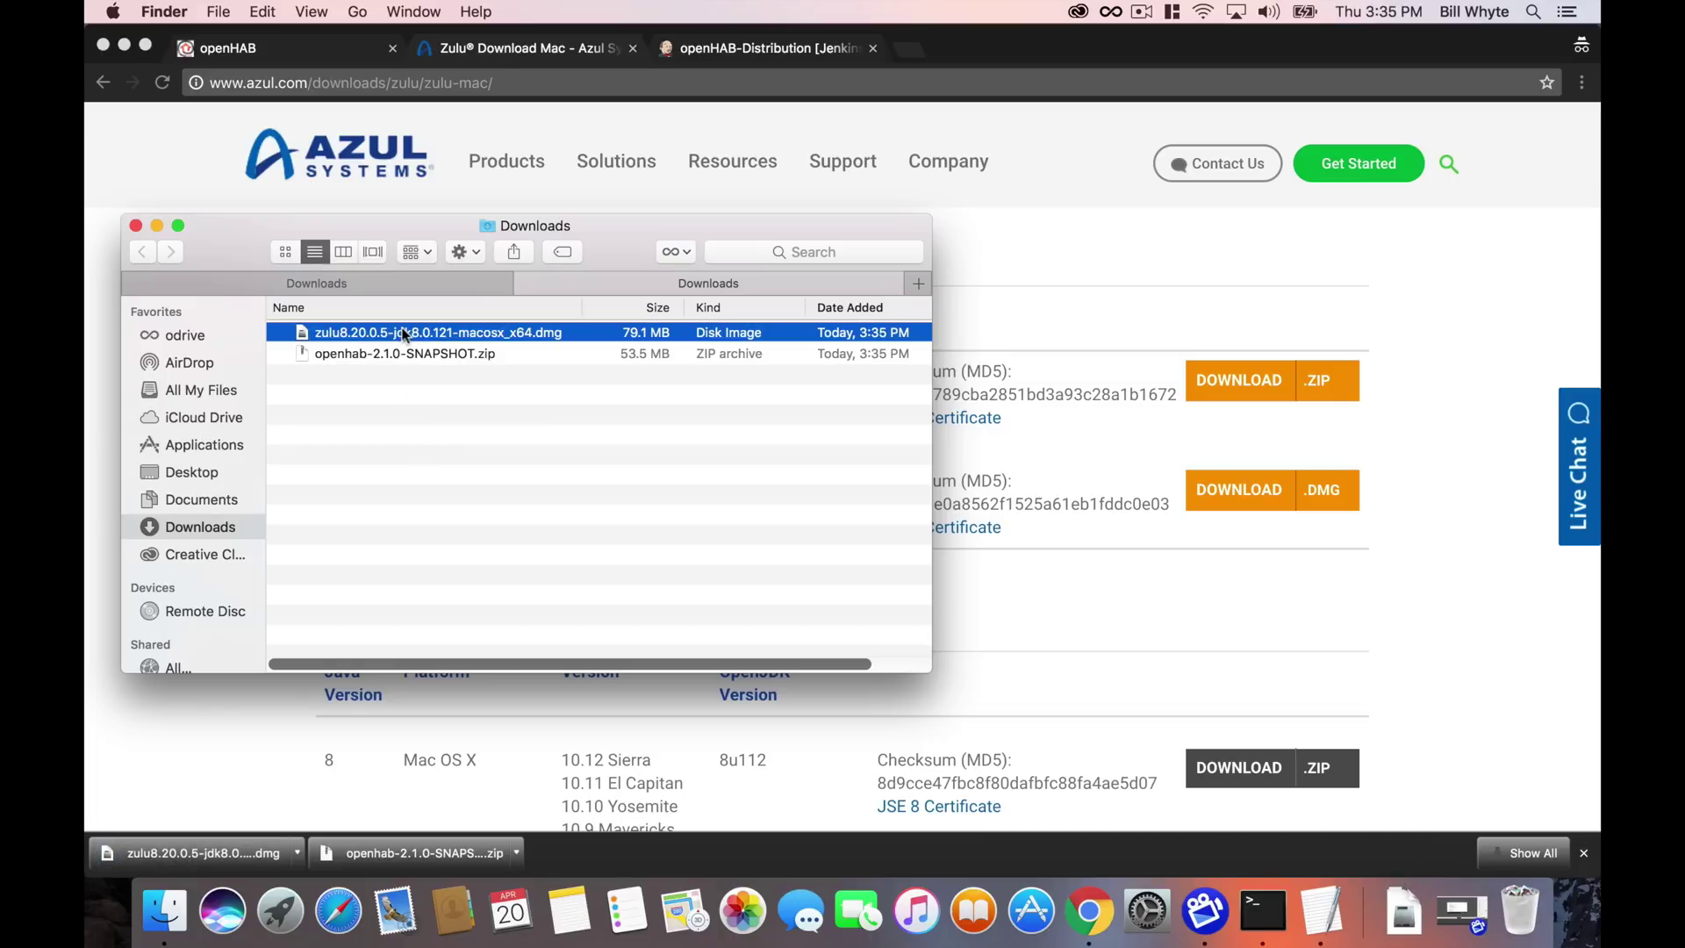
double_click(406, 334)
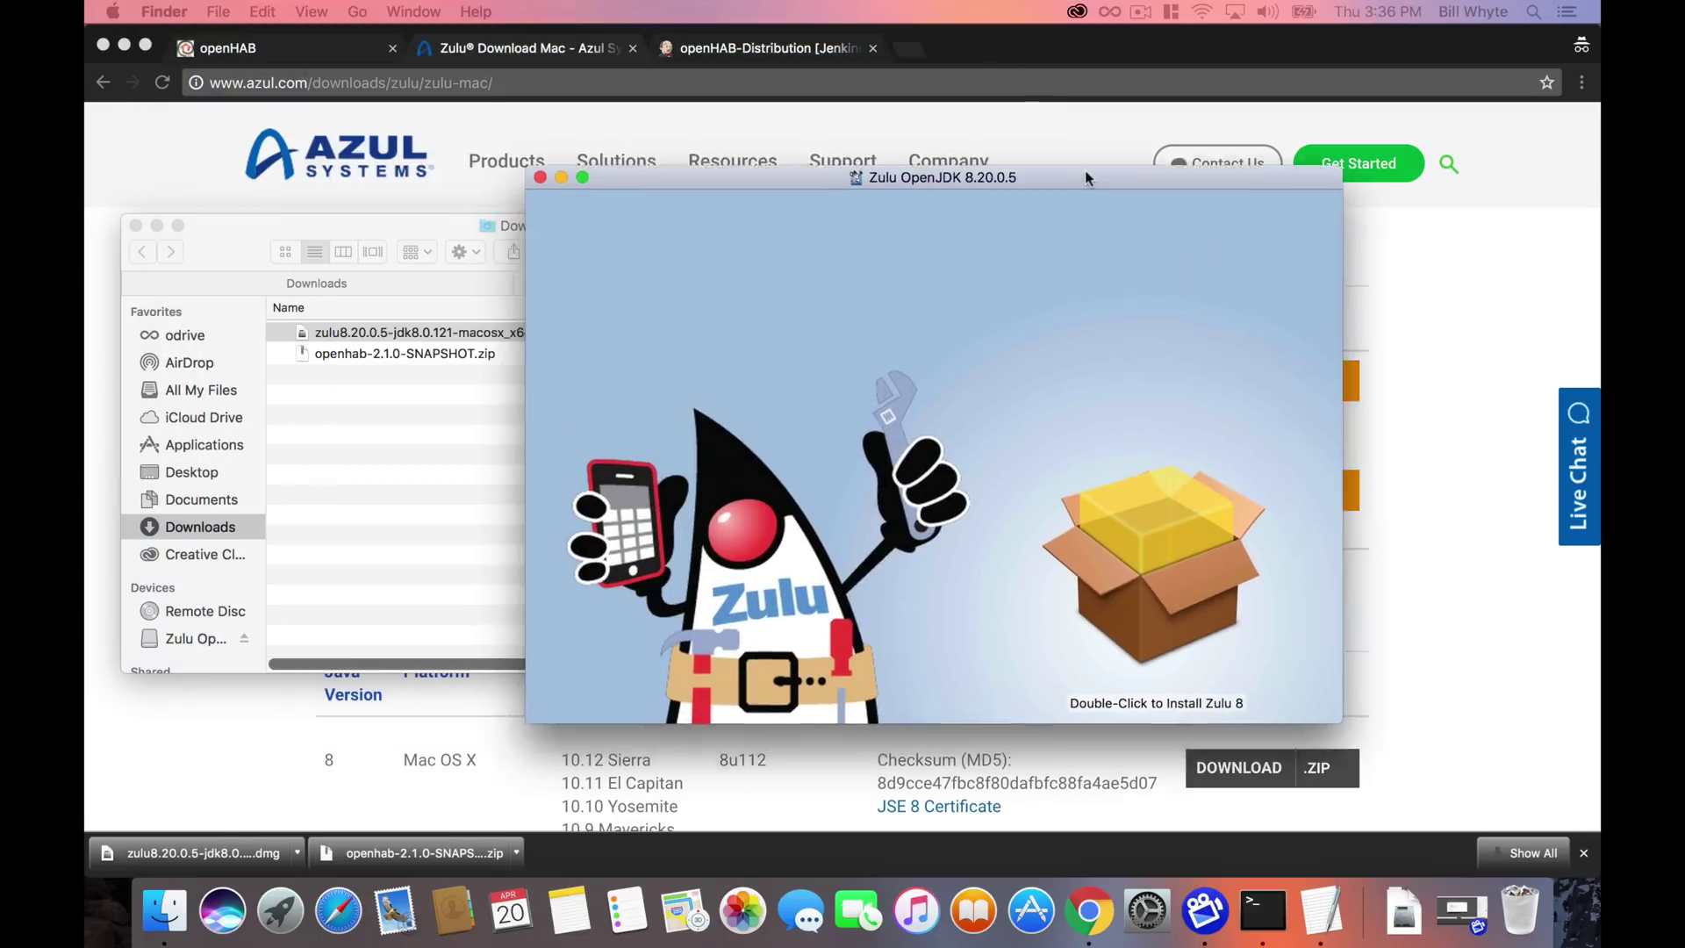
drag(1139, 198, 1269, 201)
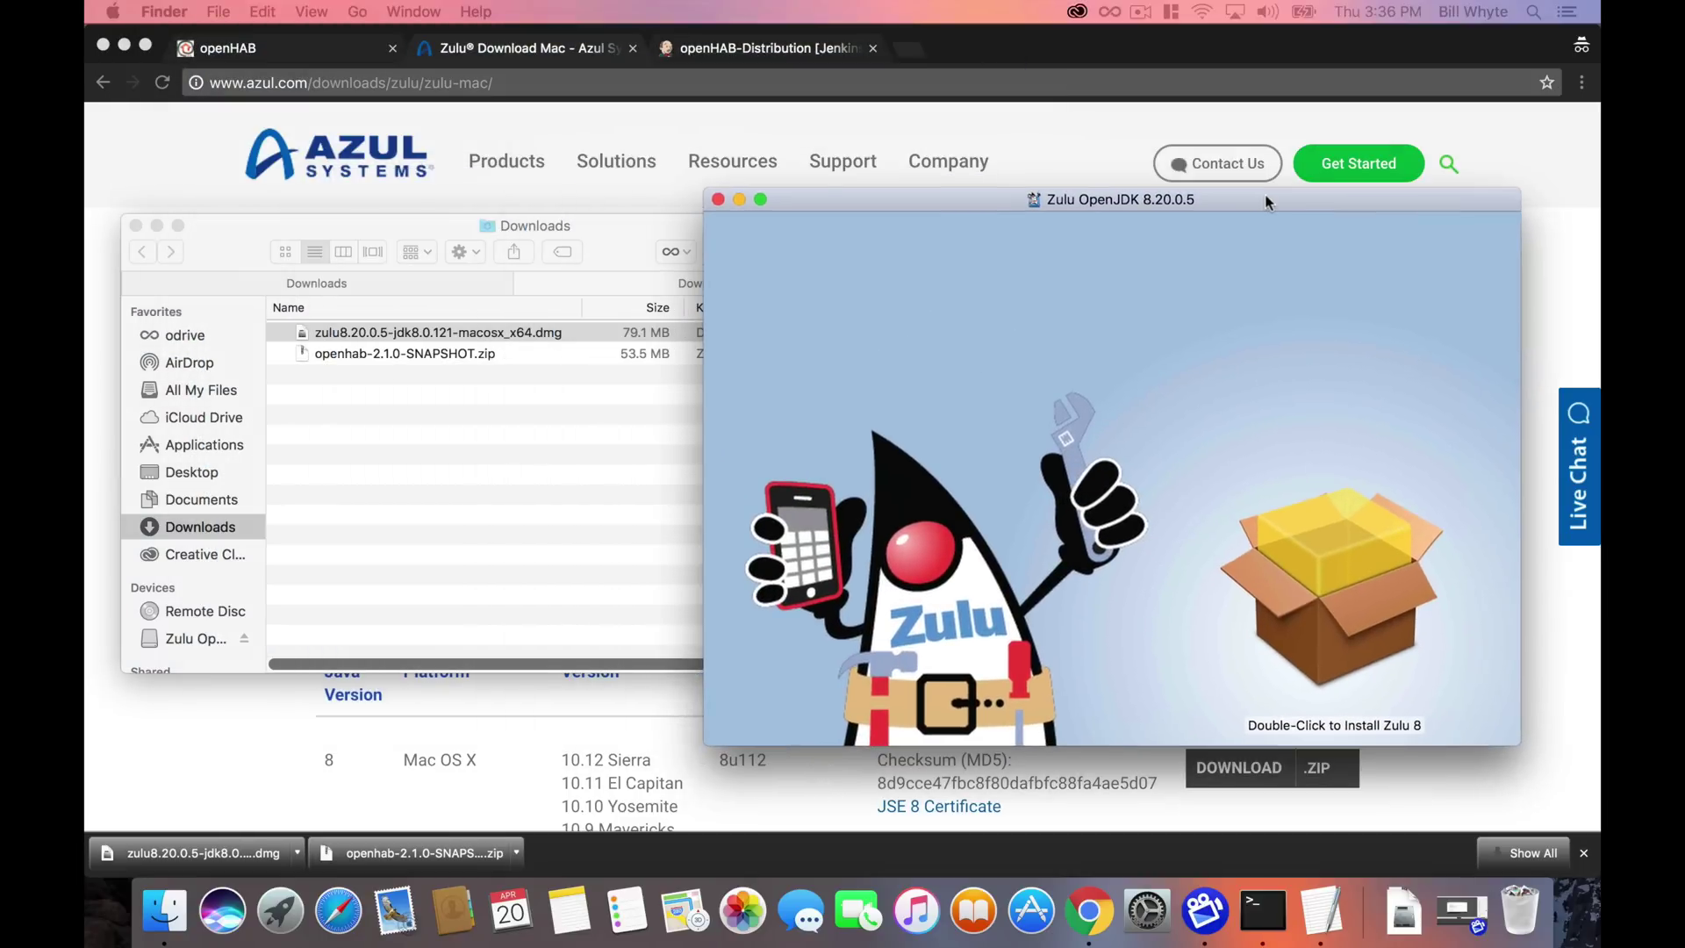
double_click(1295, 560)
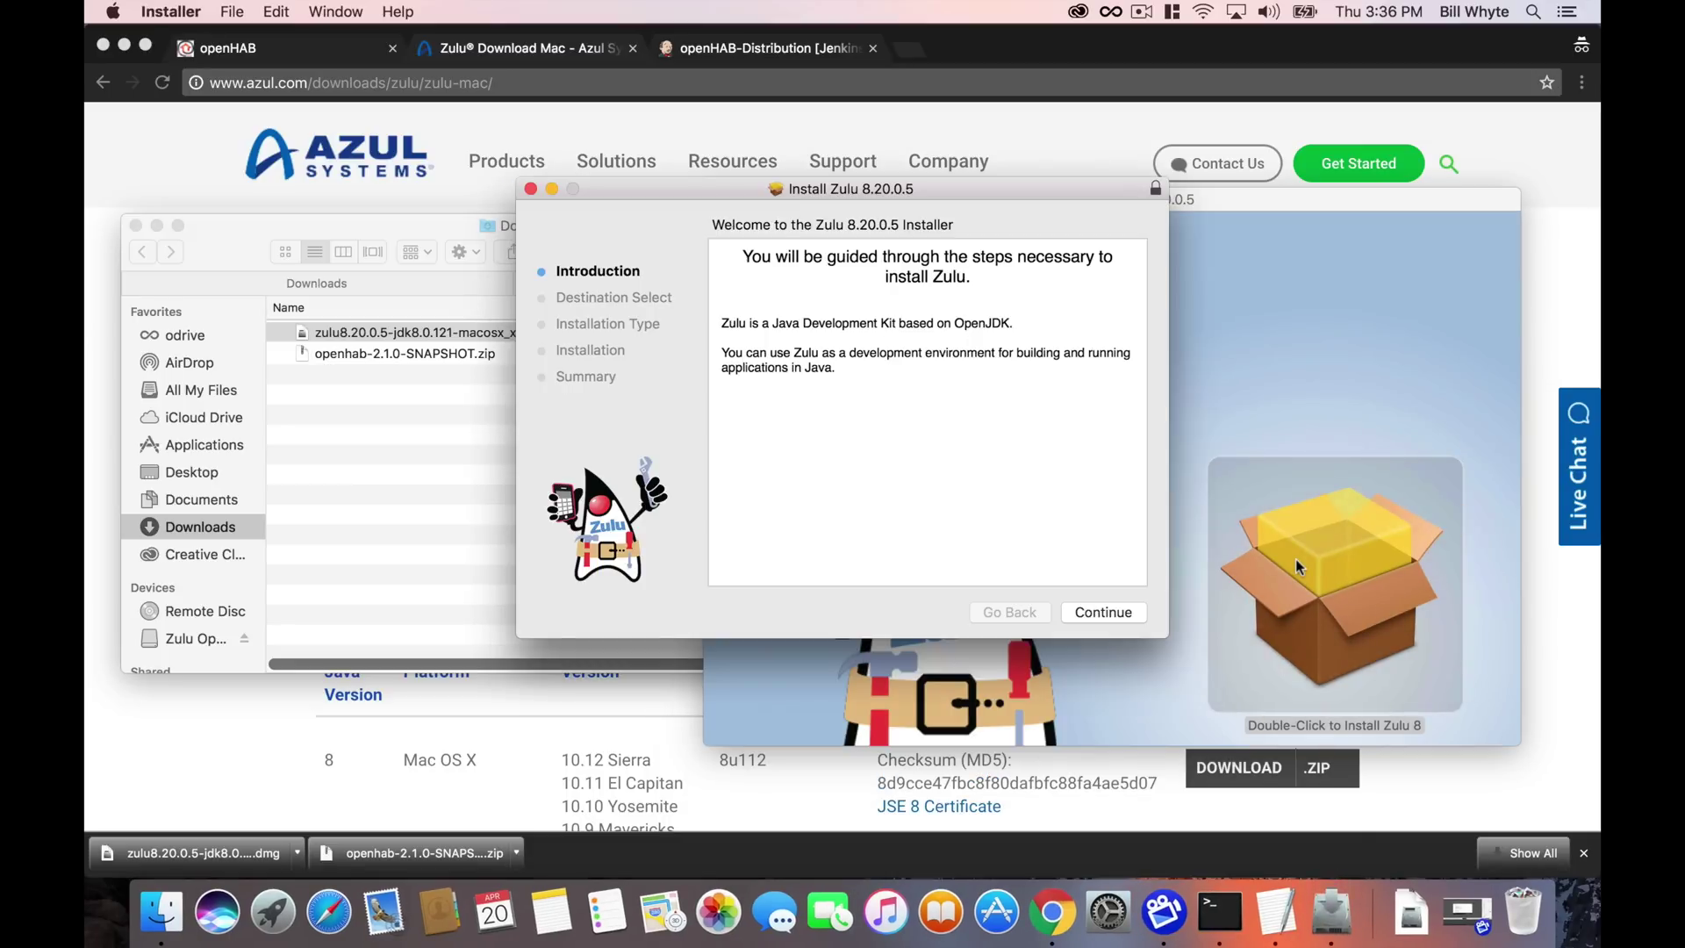
- Install Zulu 8.20.0.5 with password authorization, then trash the installer package
click(1102, 613)
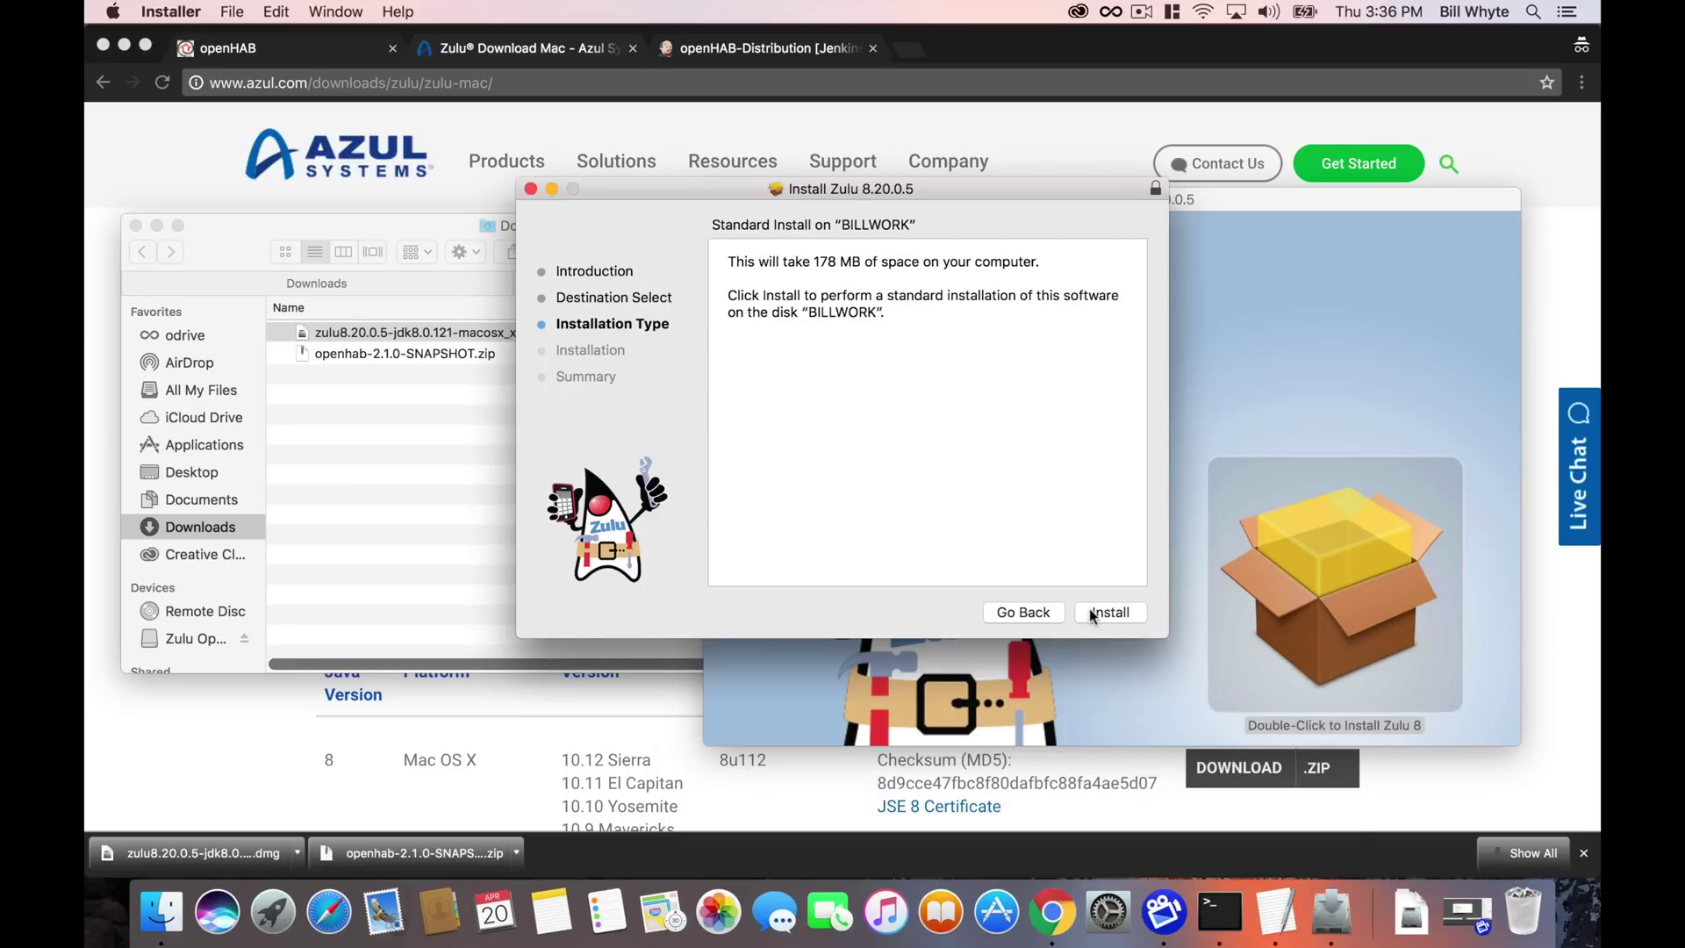
click(1107, 613)
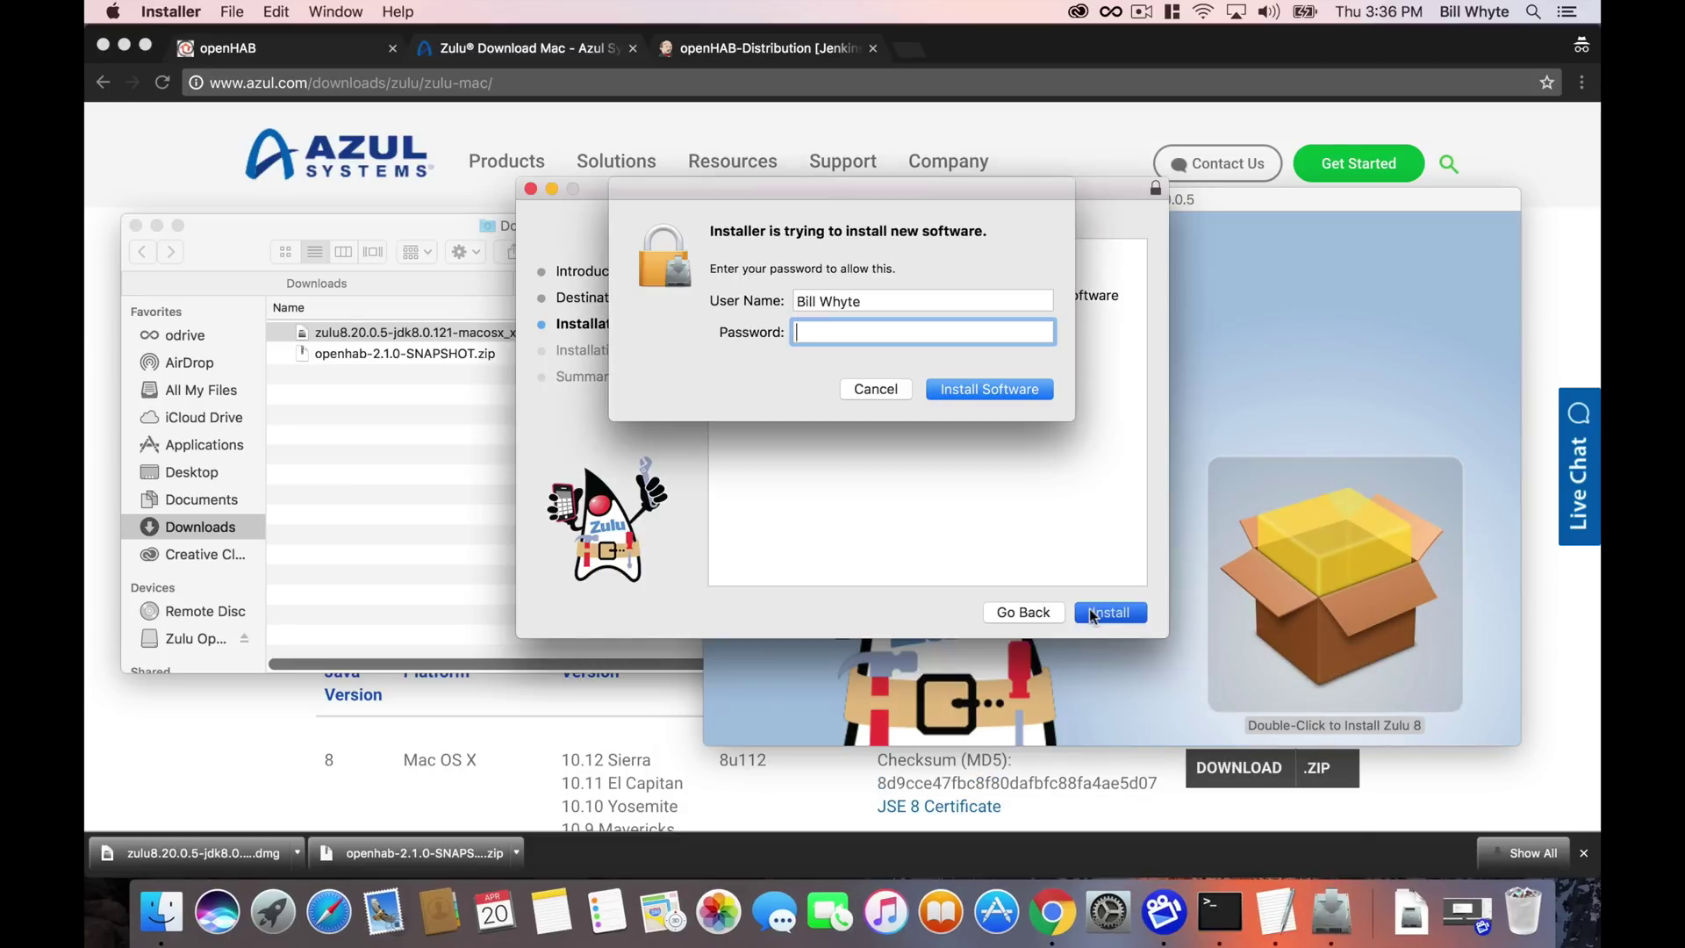
text(•••••••••)
text(•)
click(1016, 390)
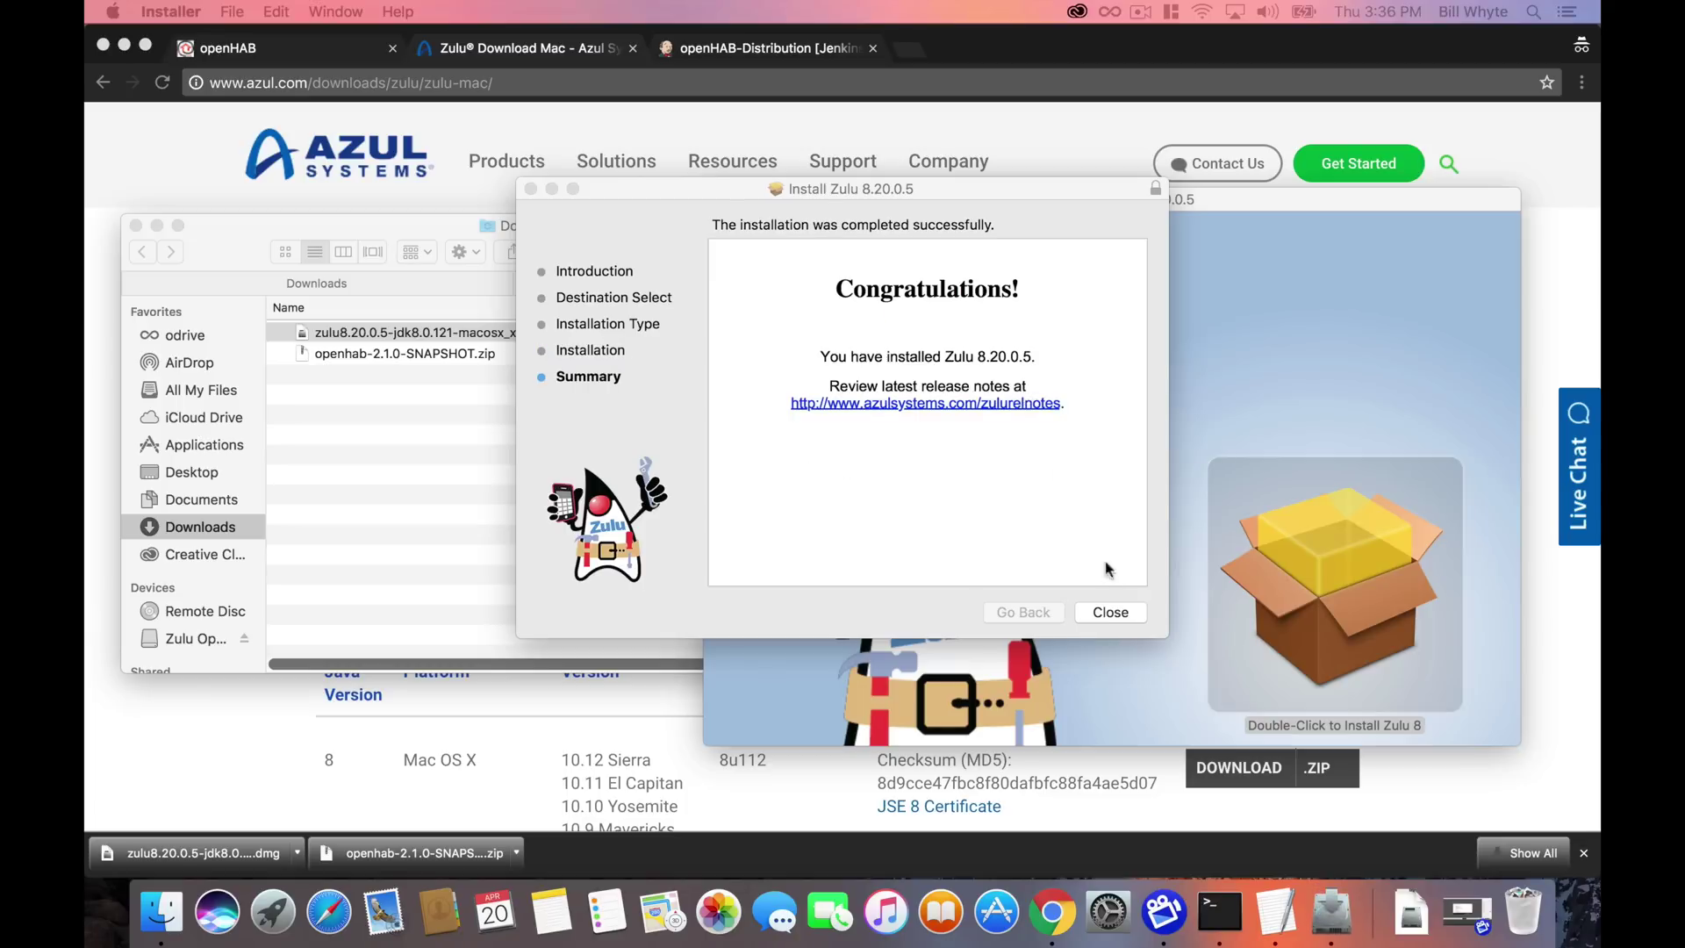
click(1110, 612)
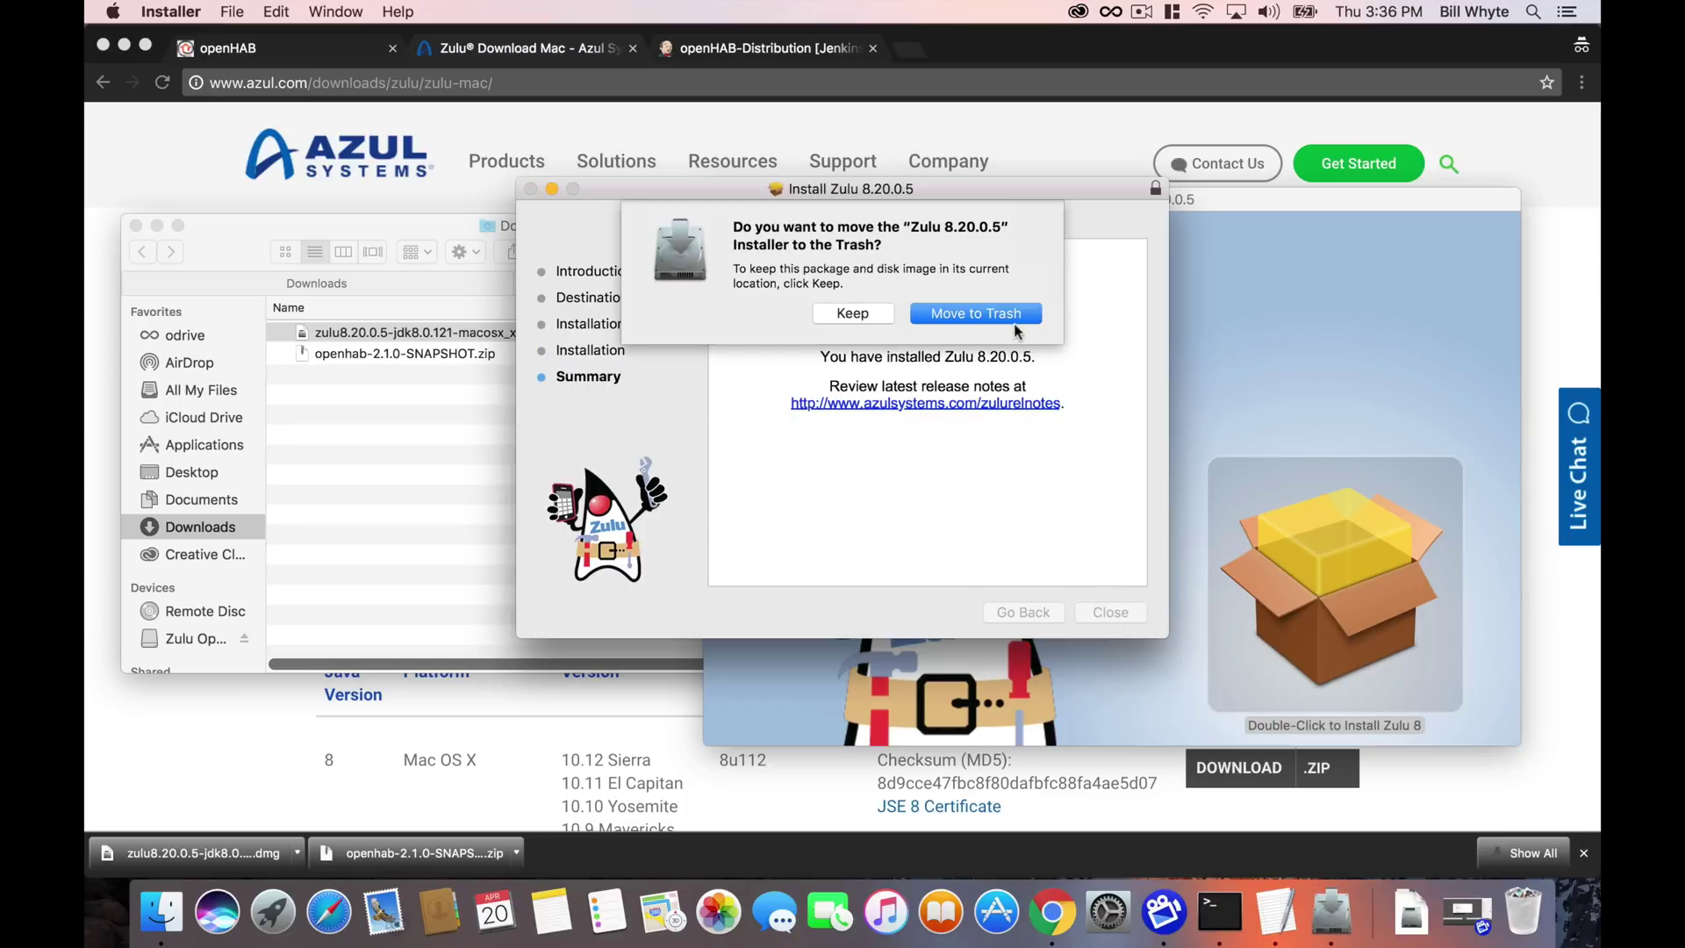
click(1000, 315)
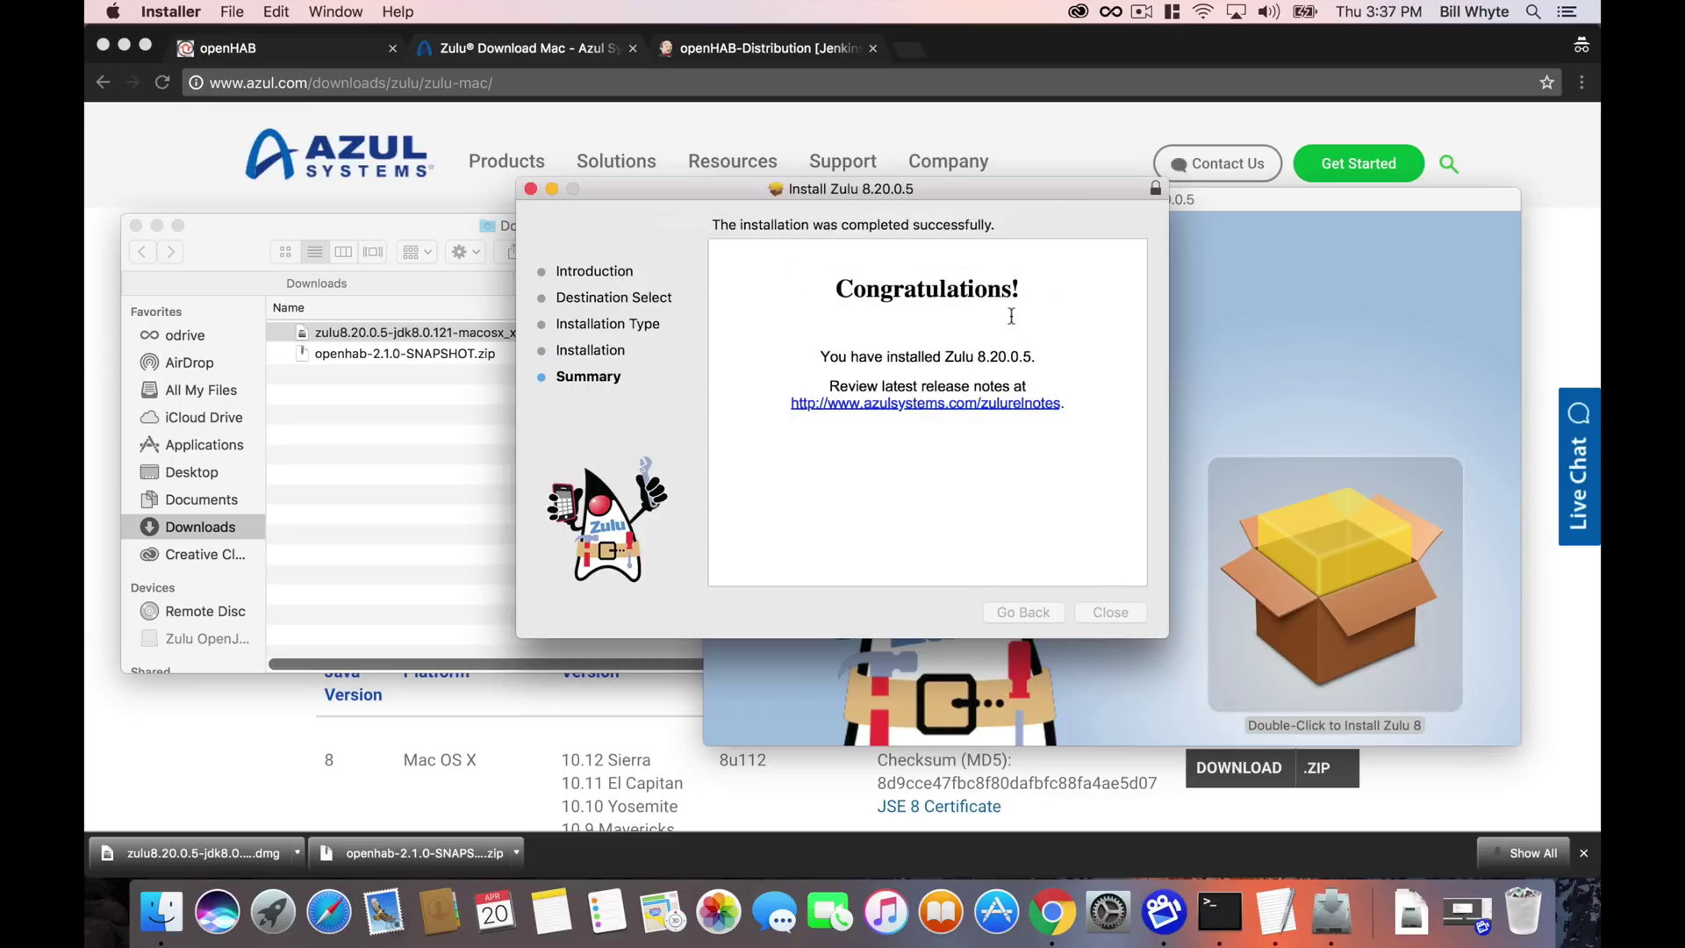
click(532, 191)
- Move the Zulu disk image window out of view and refocus Chrome
click(452, 497)
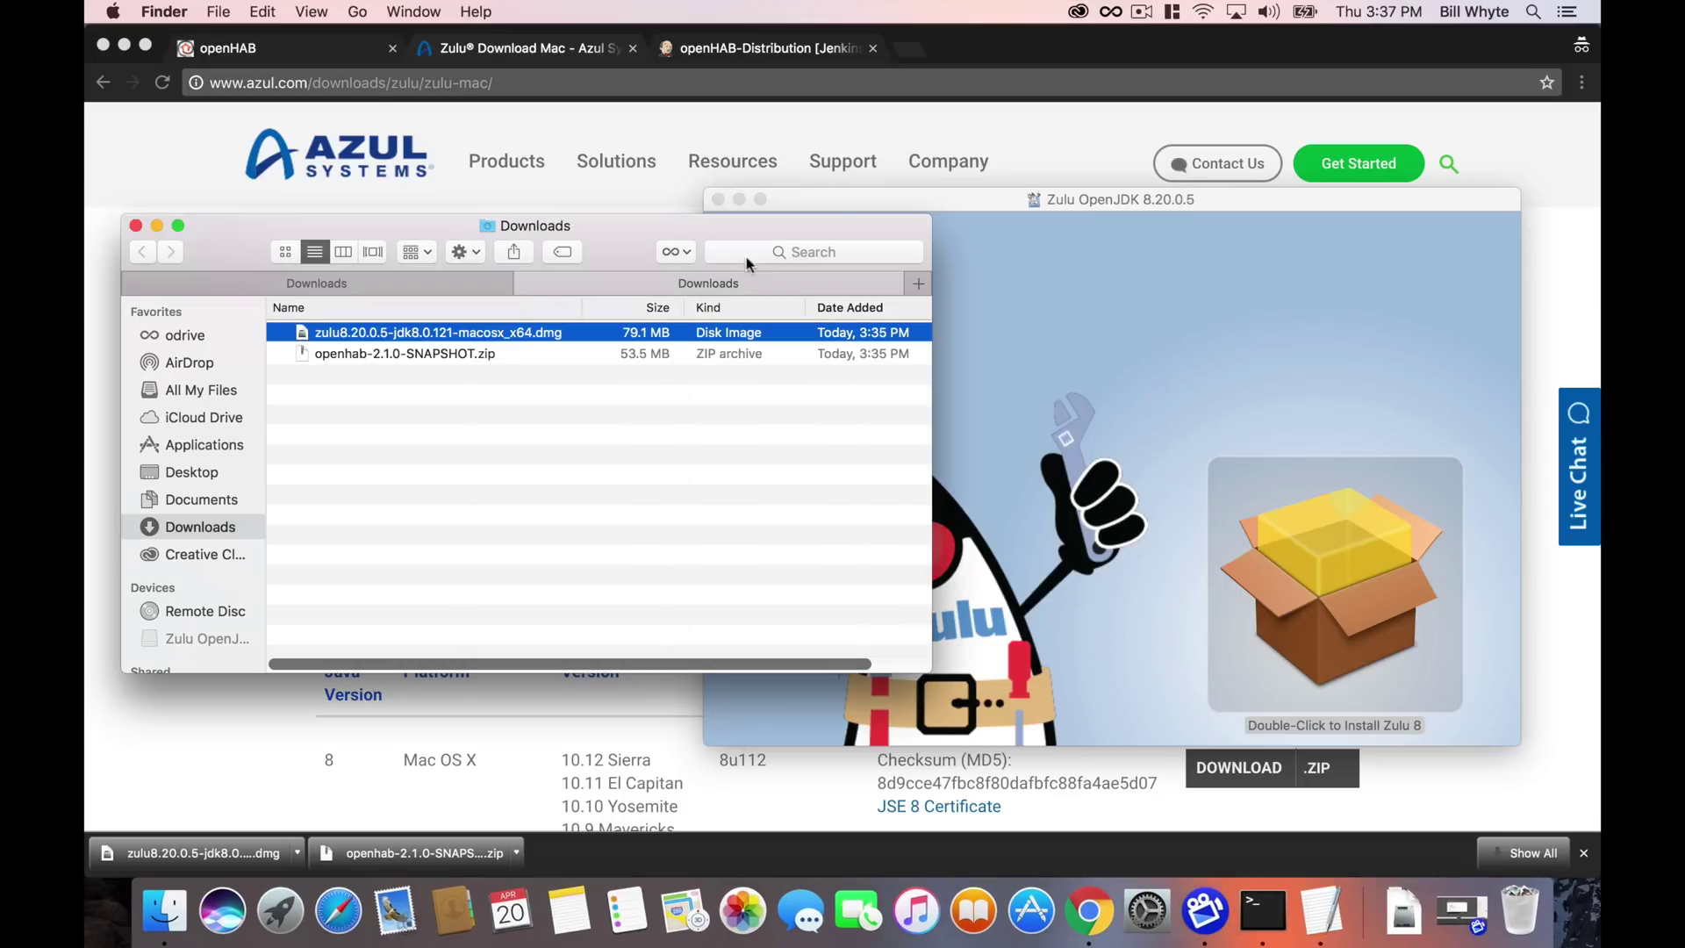
click(857, 201)
drag(857, 201, 722, 209)
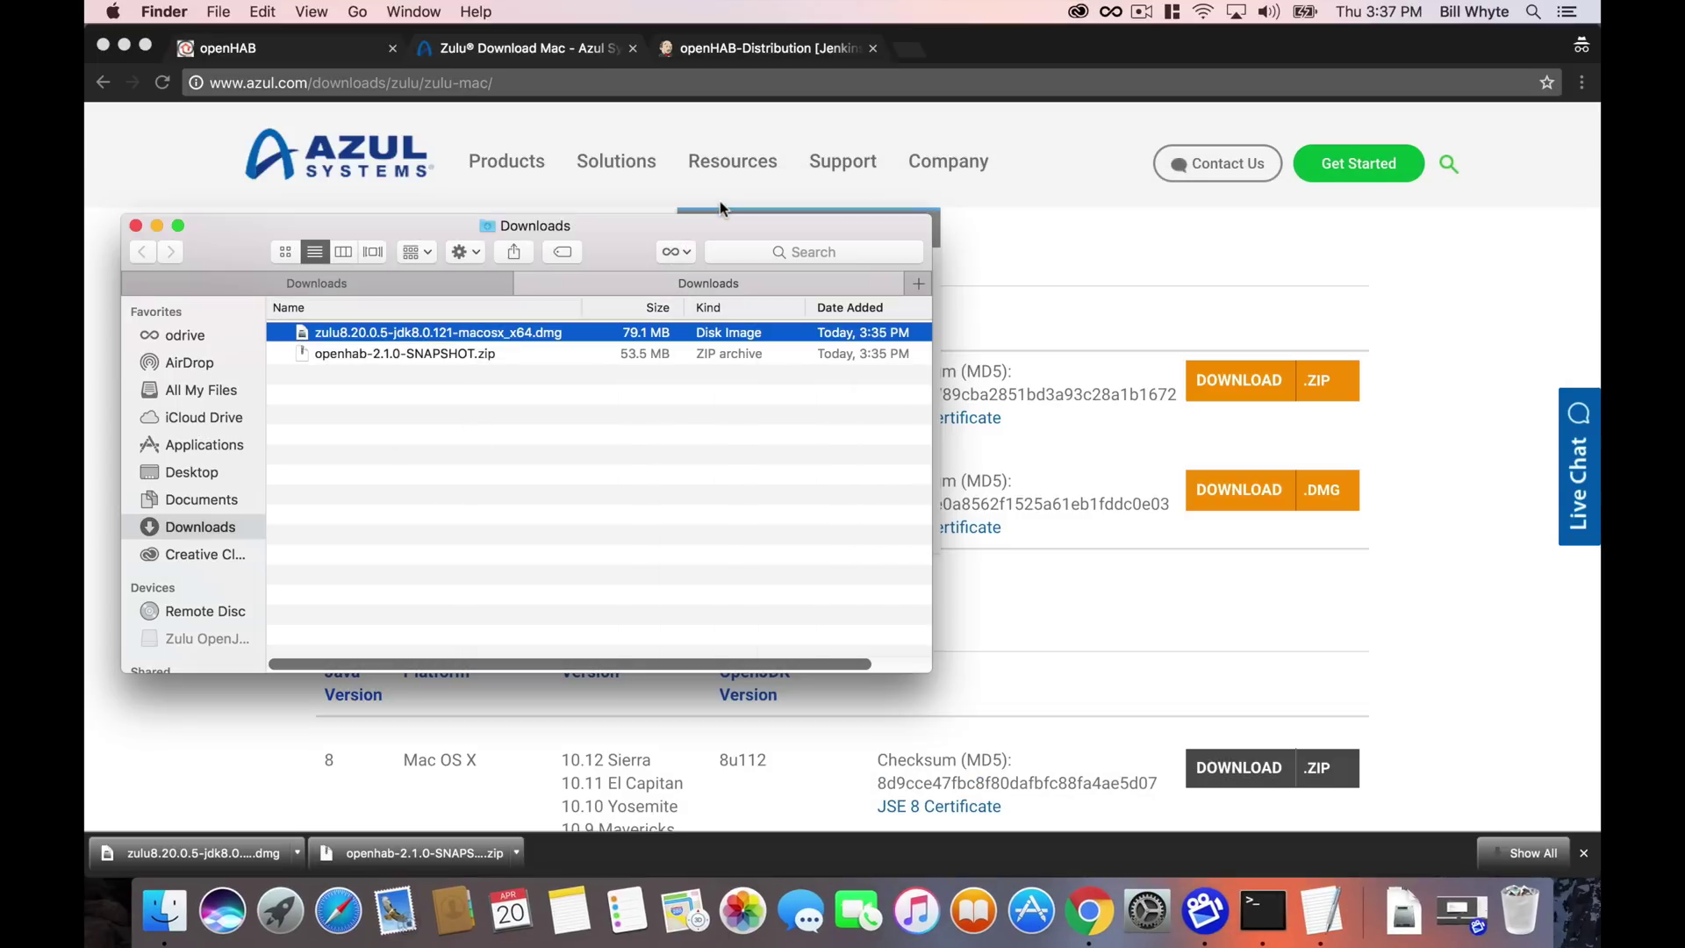
click(468, 484)
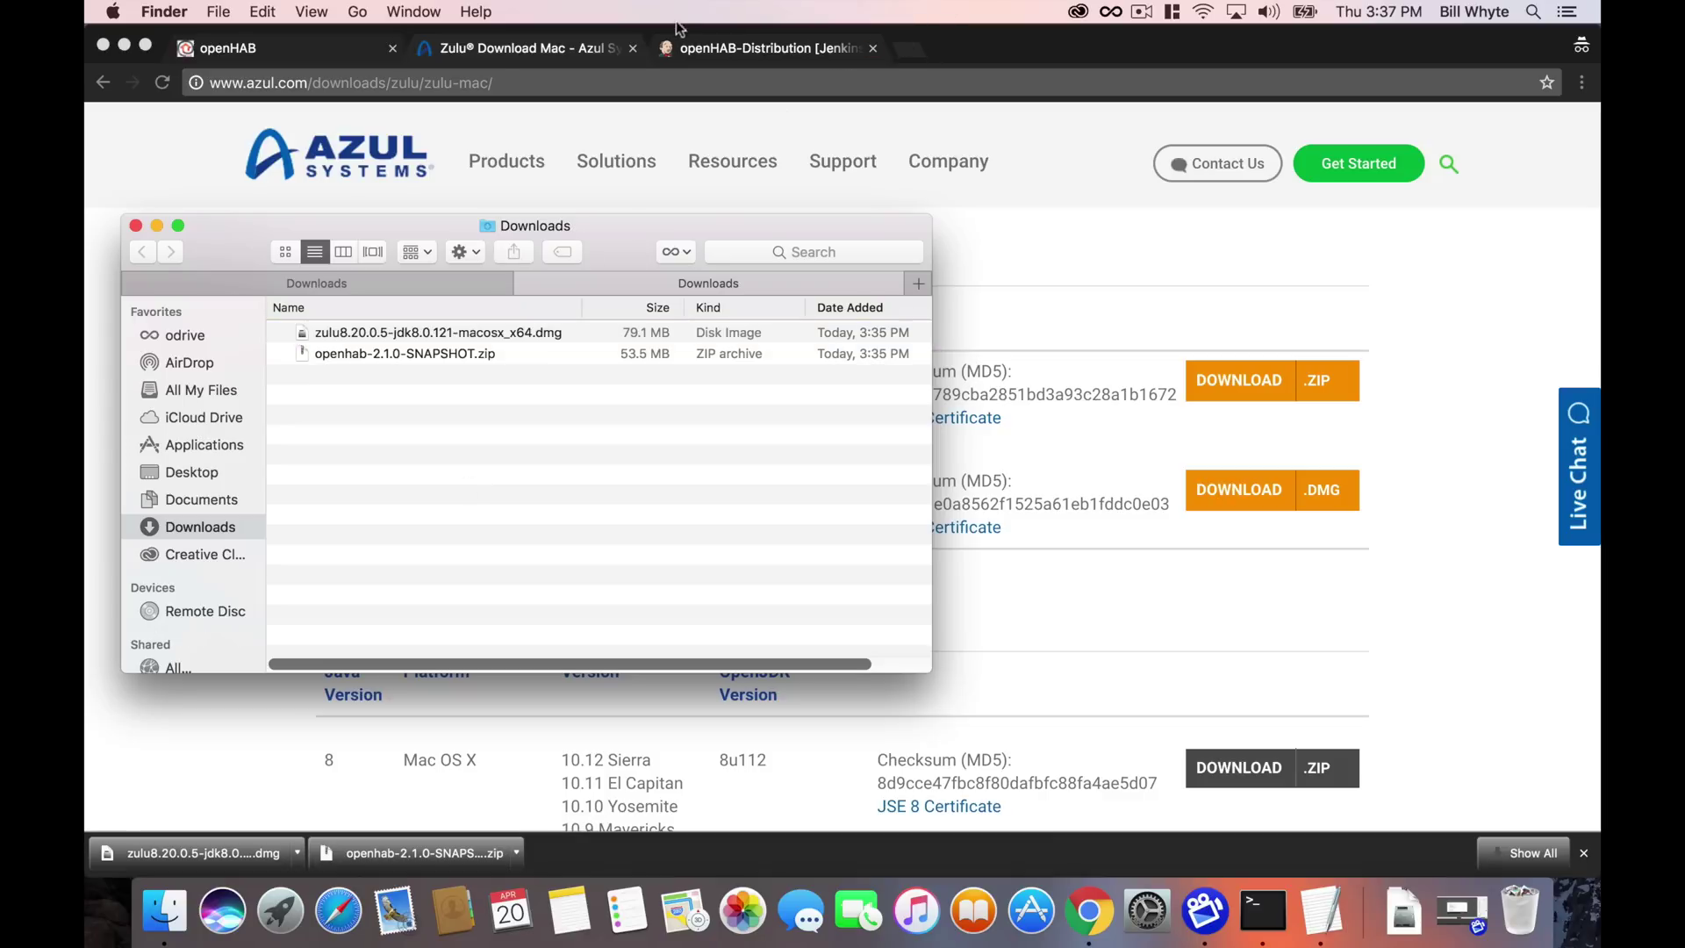
- Close the Zulu and Jenkins tabs and reopen the Mac OS X installation docs
click(632, 48)
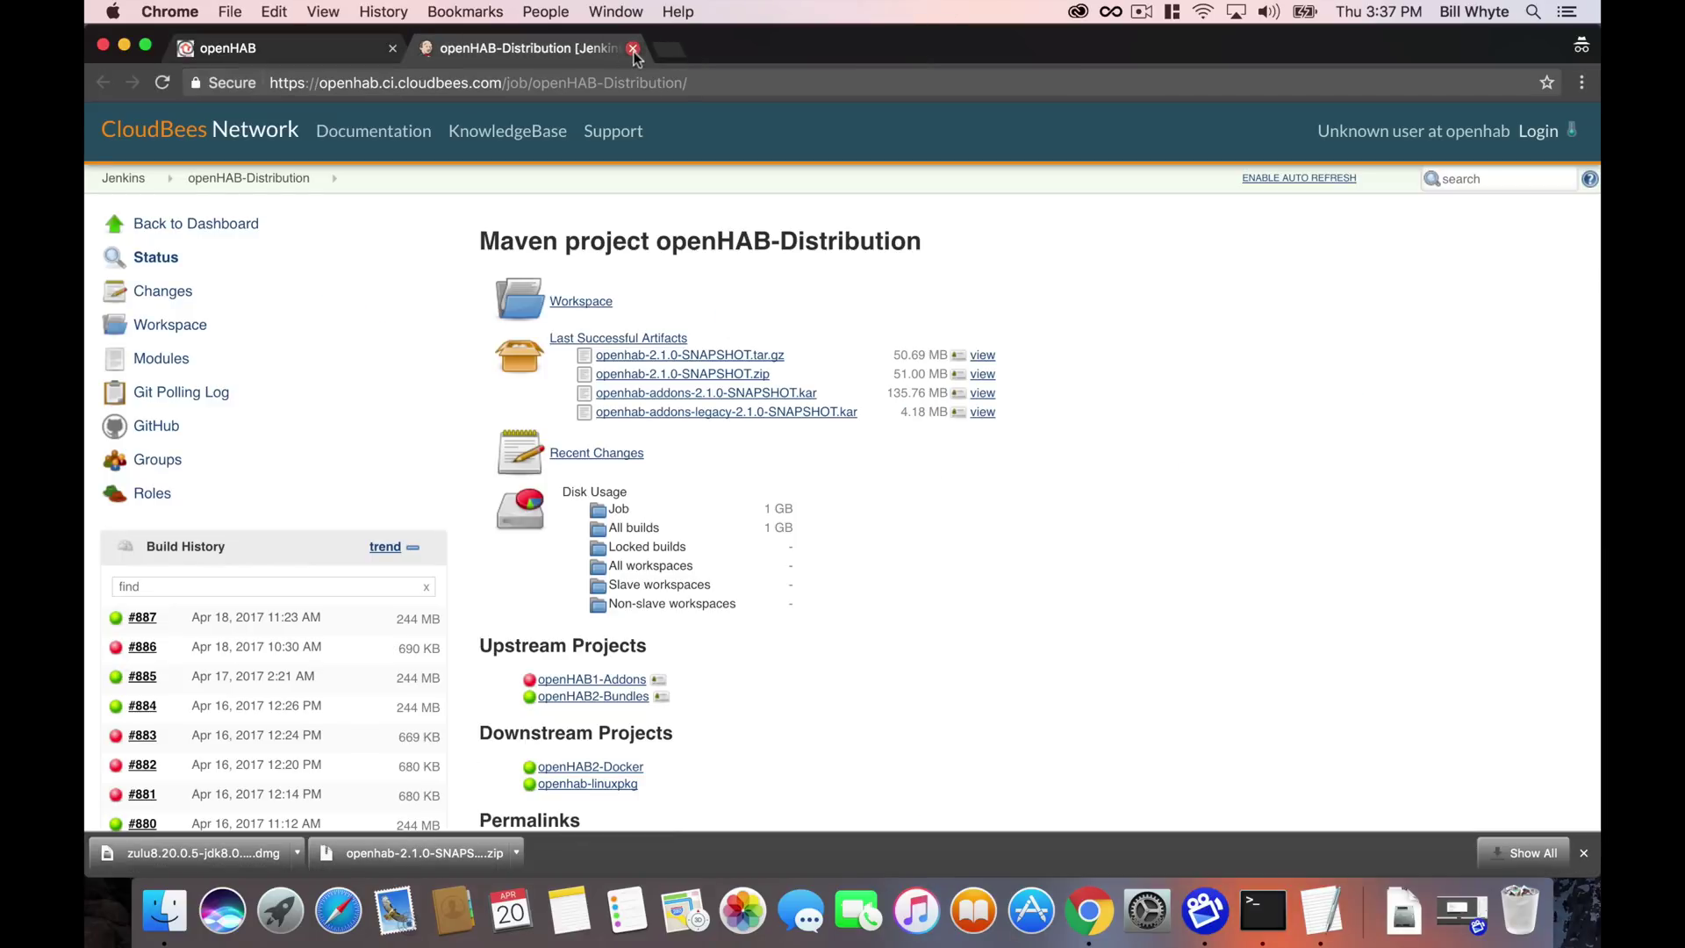
click(633, 49)
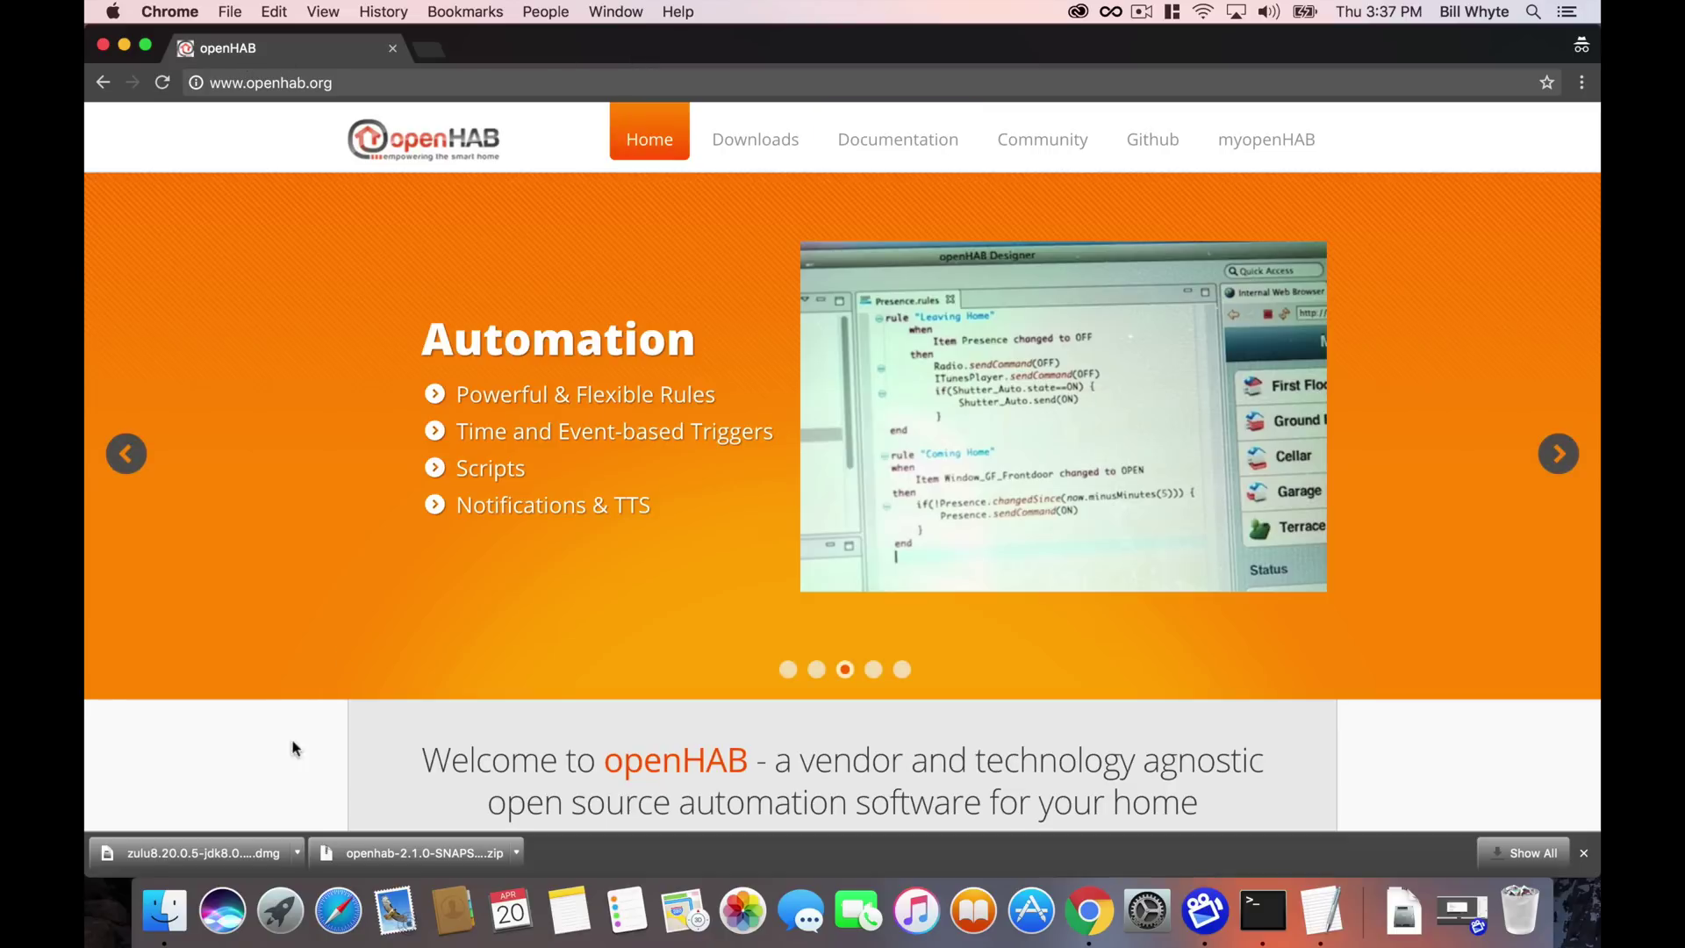
click(898, 140)
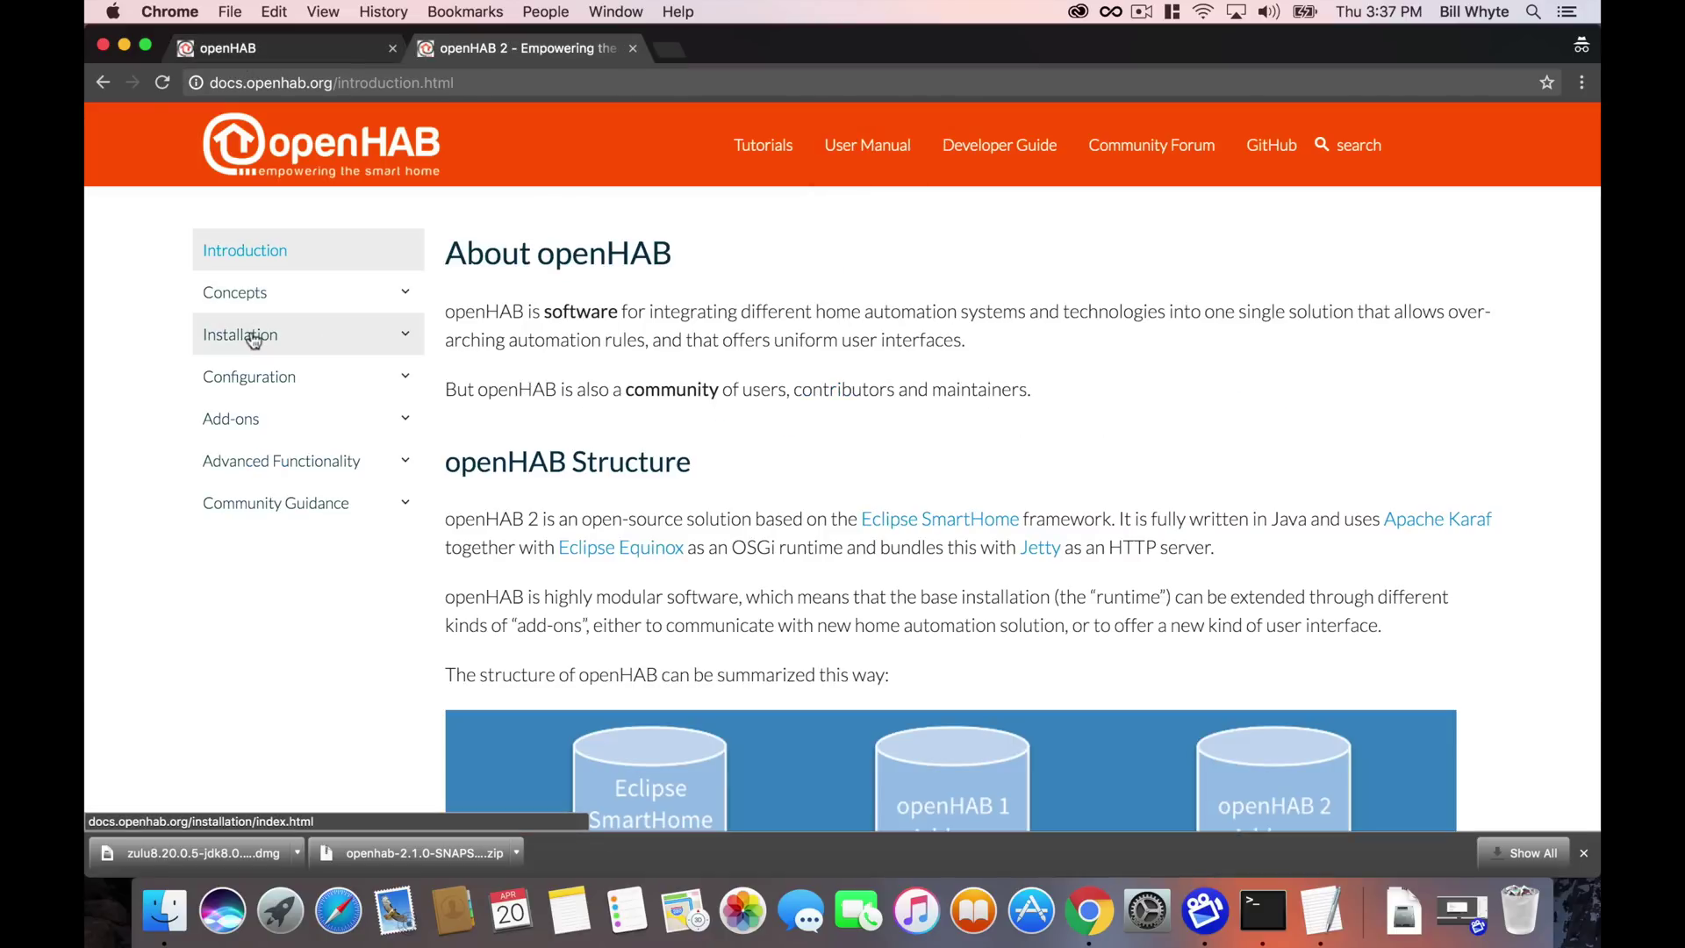
click(240, 332)
click(245, 487)
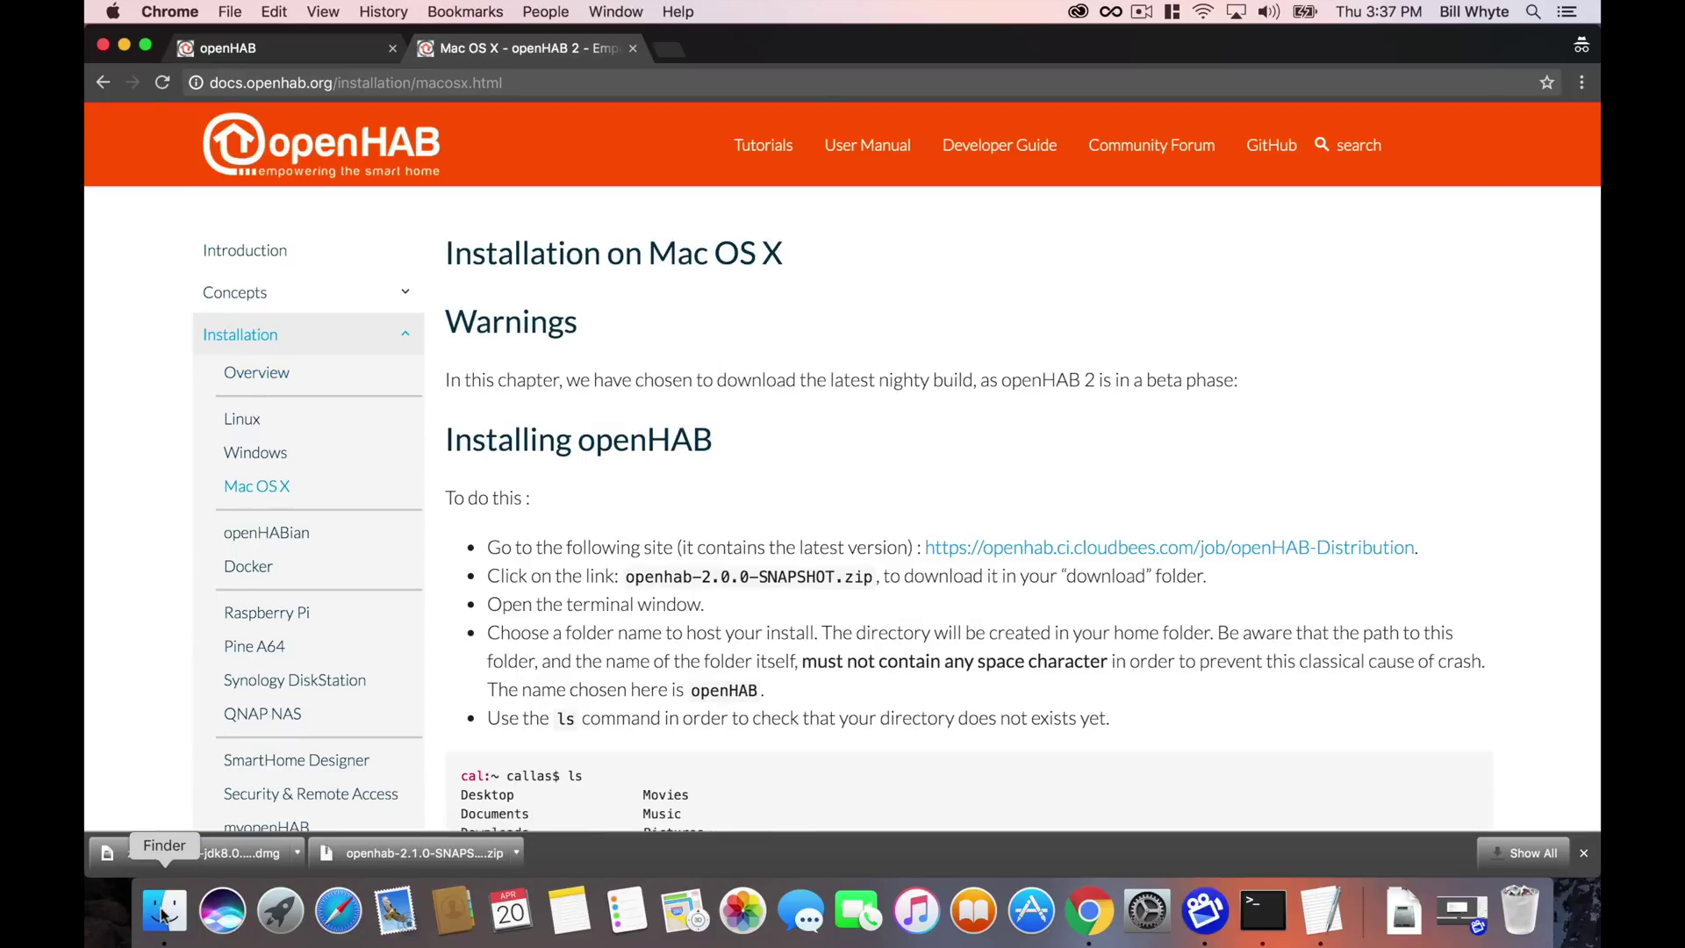
click(165, 911)
- Unzip openhab-2.1.0-SNAPSHOT.zip and expand the folder to show addons, conf, runtime and userdata
double_click(388, 354)
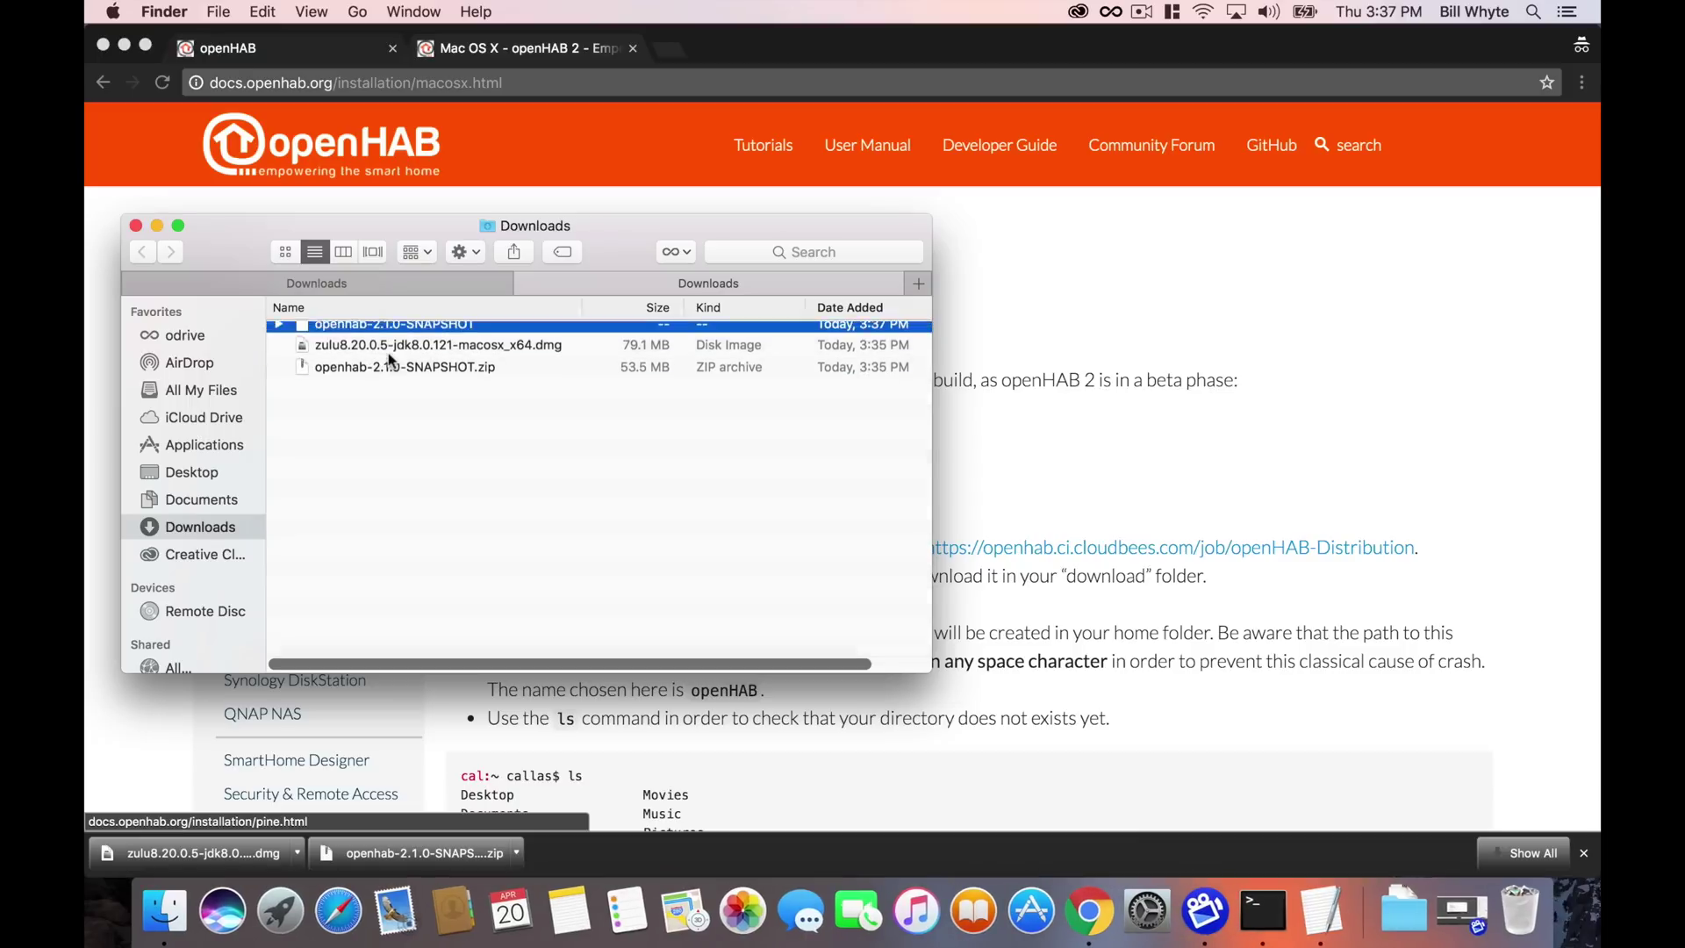
click(279, 334)
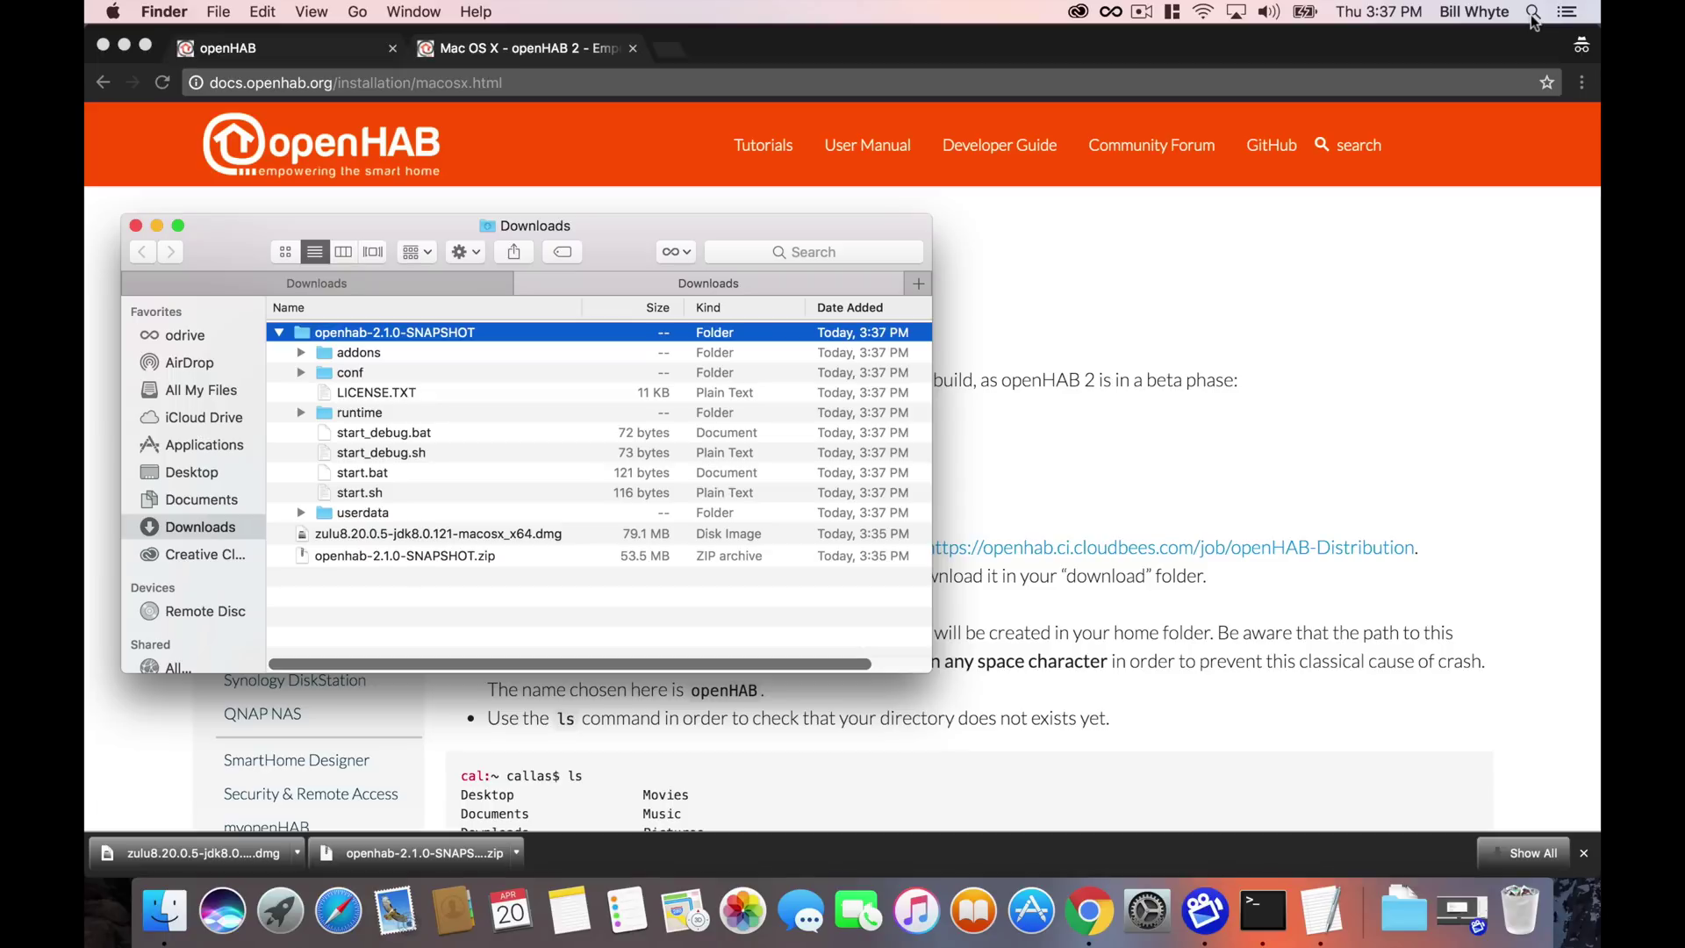
- Open Terminal via Spotlight and run the snapshot's start.sh to reach the openhab> prompt
click(1533, 13)
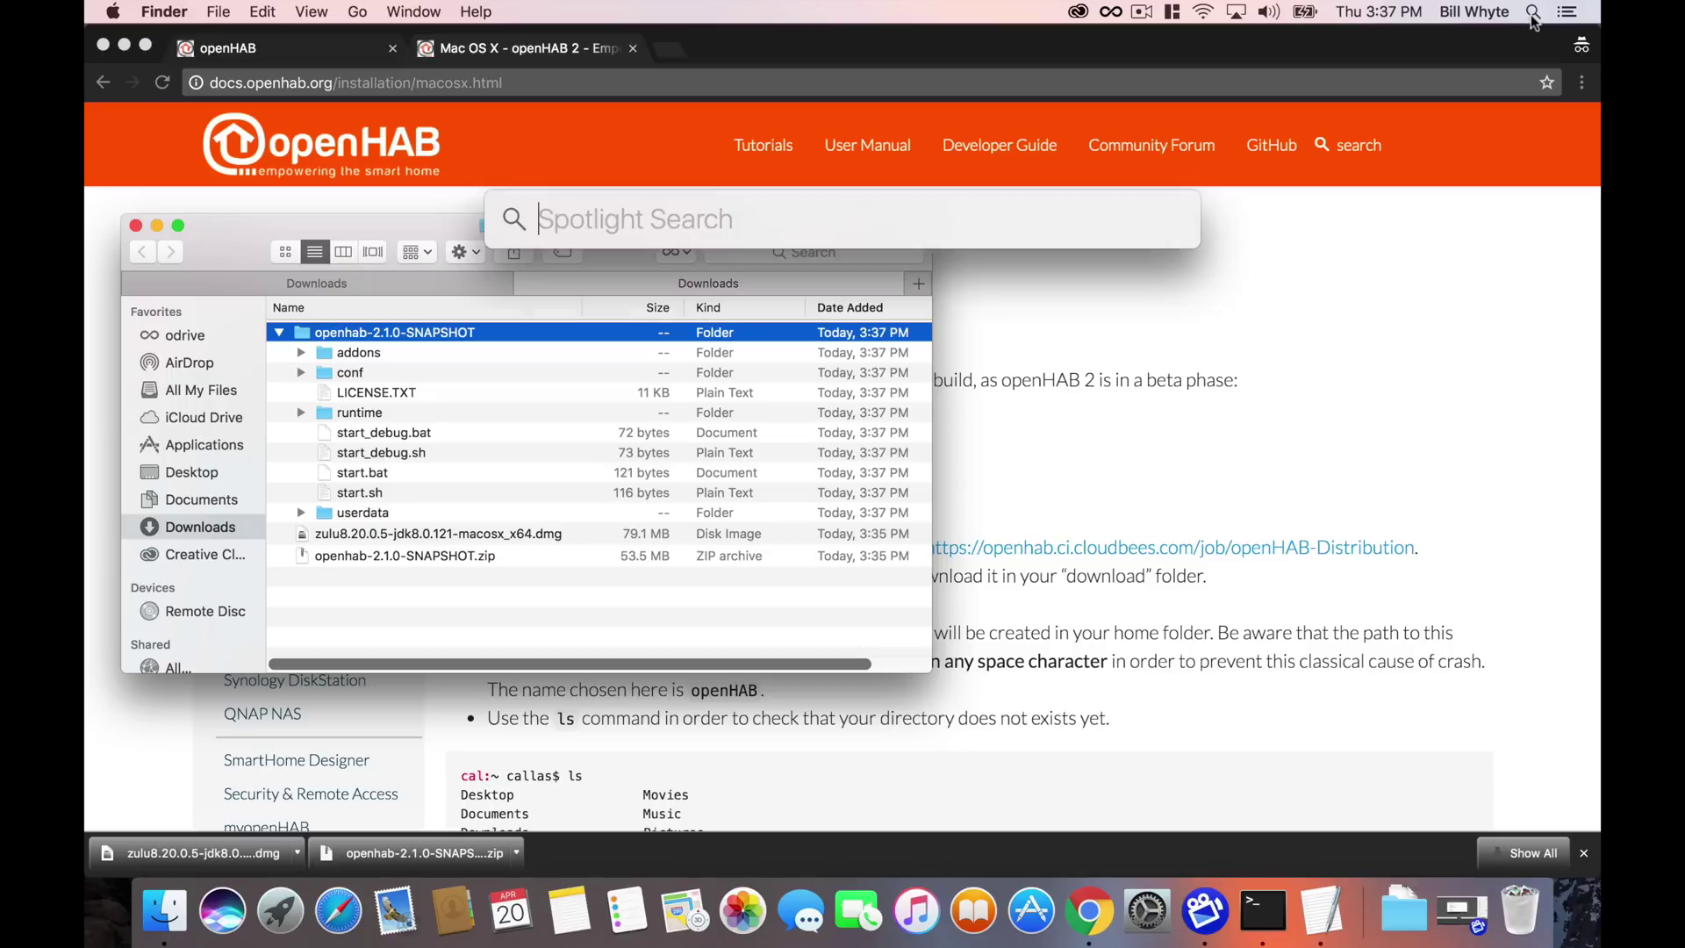
text(terminal)
key(Return)
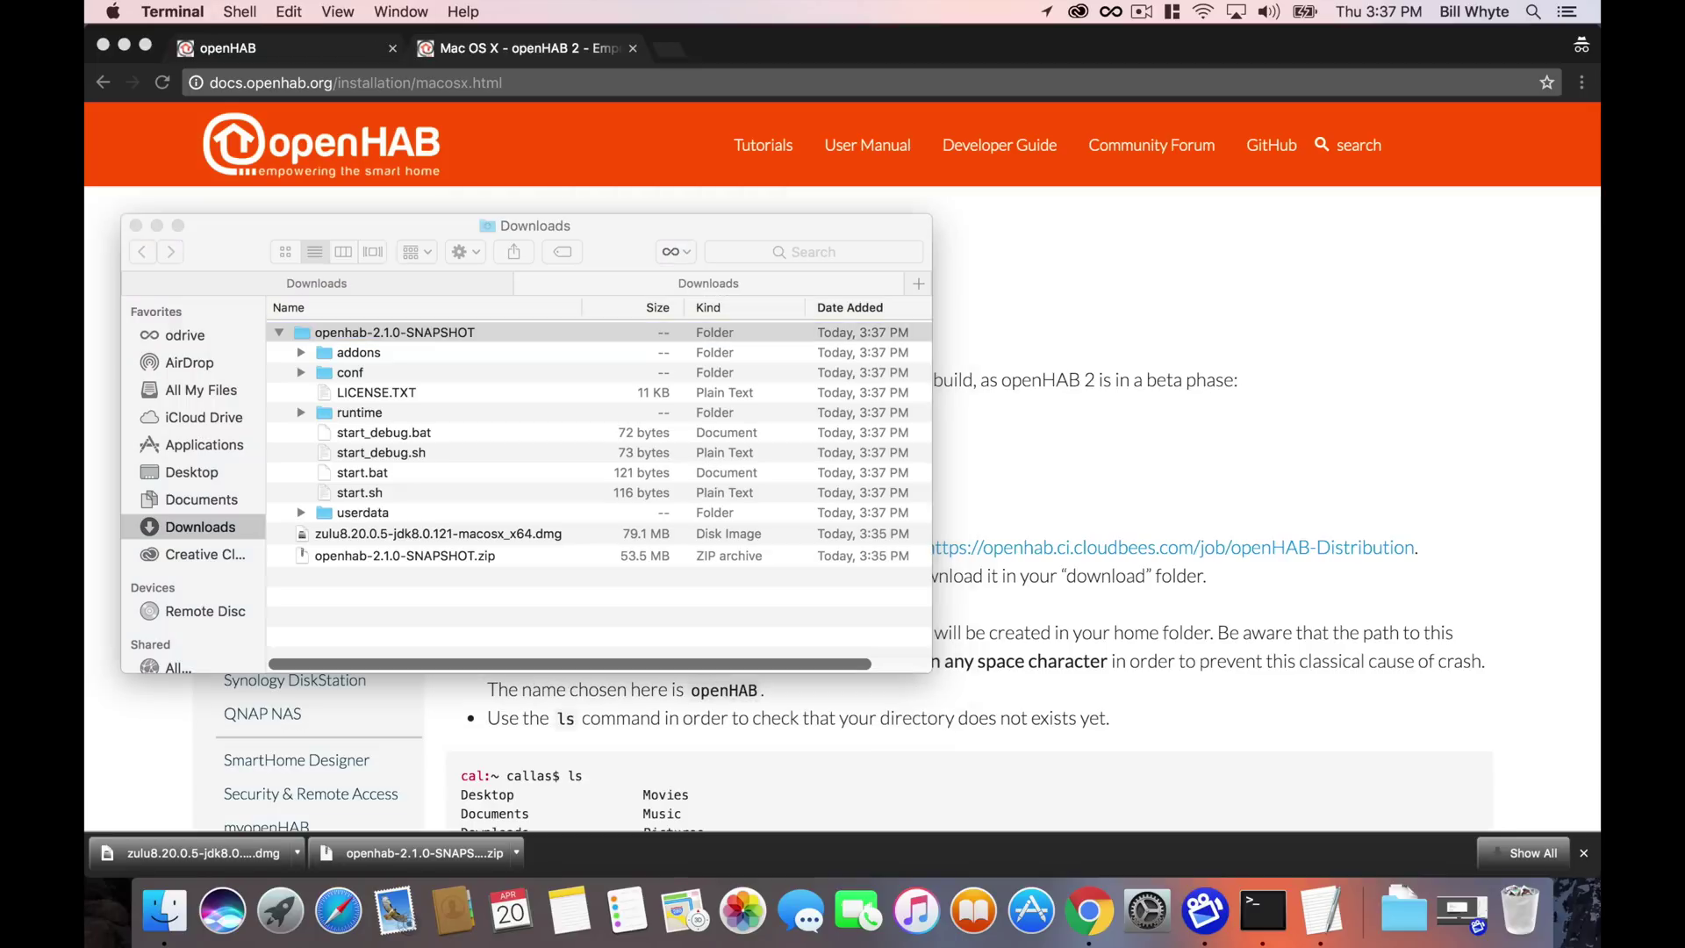
click(369, 493)
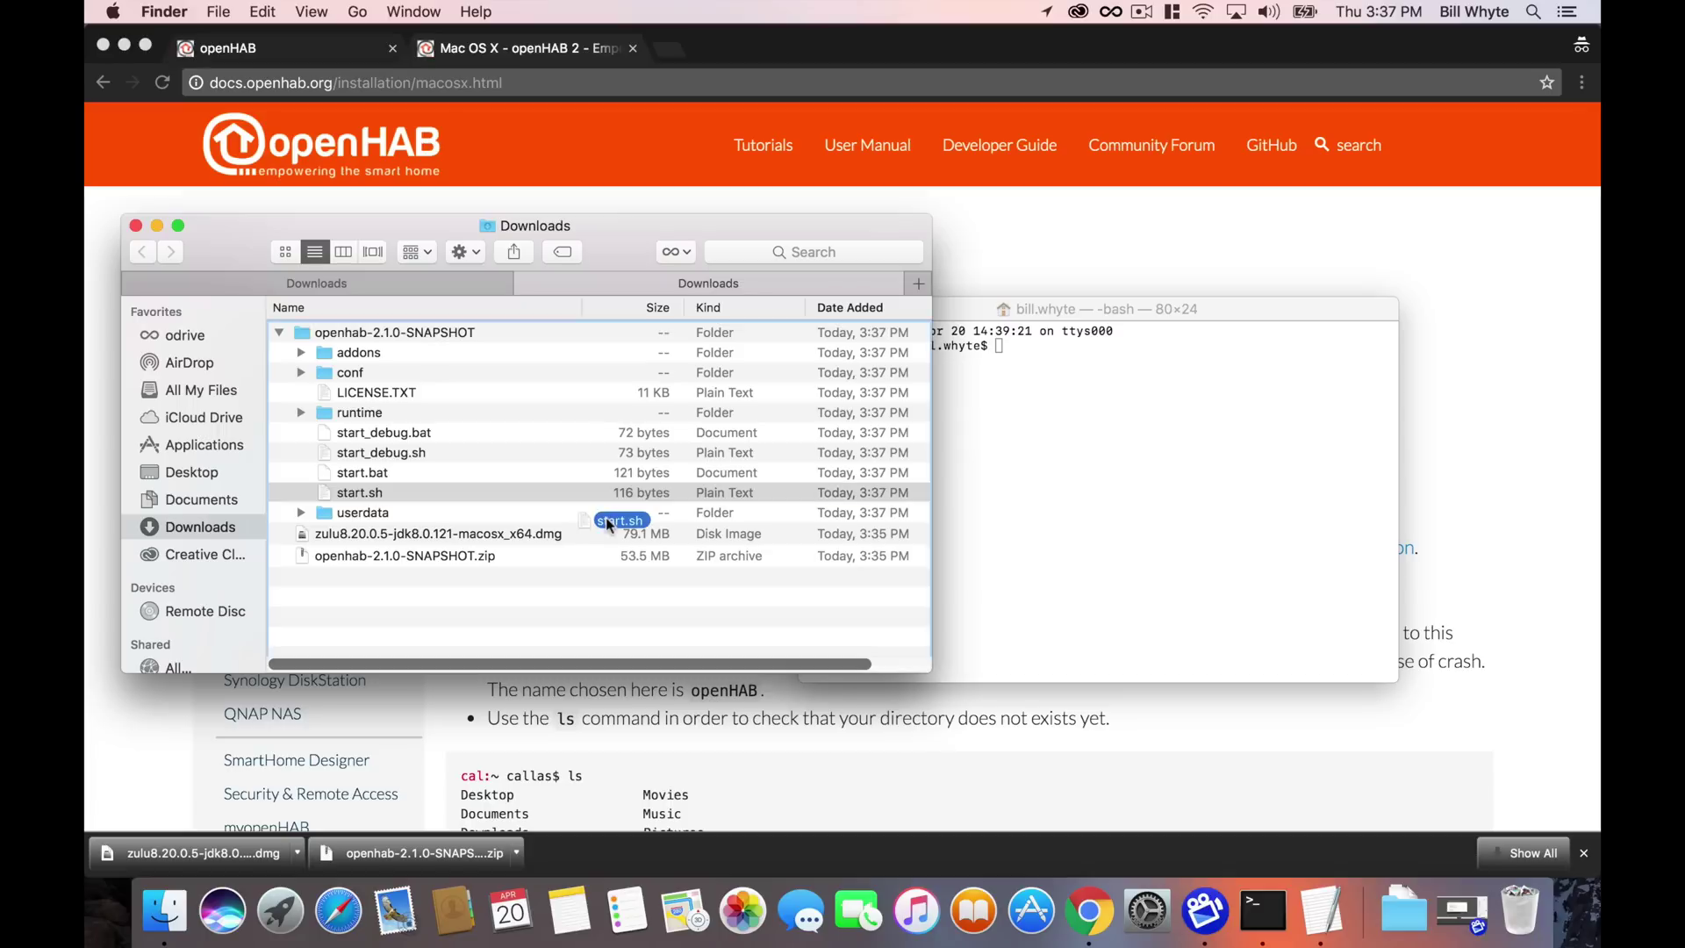
drag(173, 497, 1146, 548)
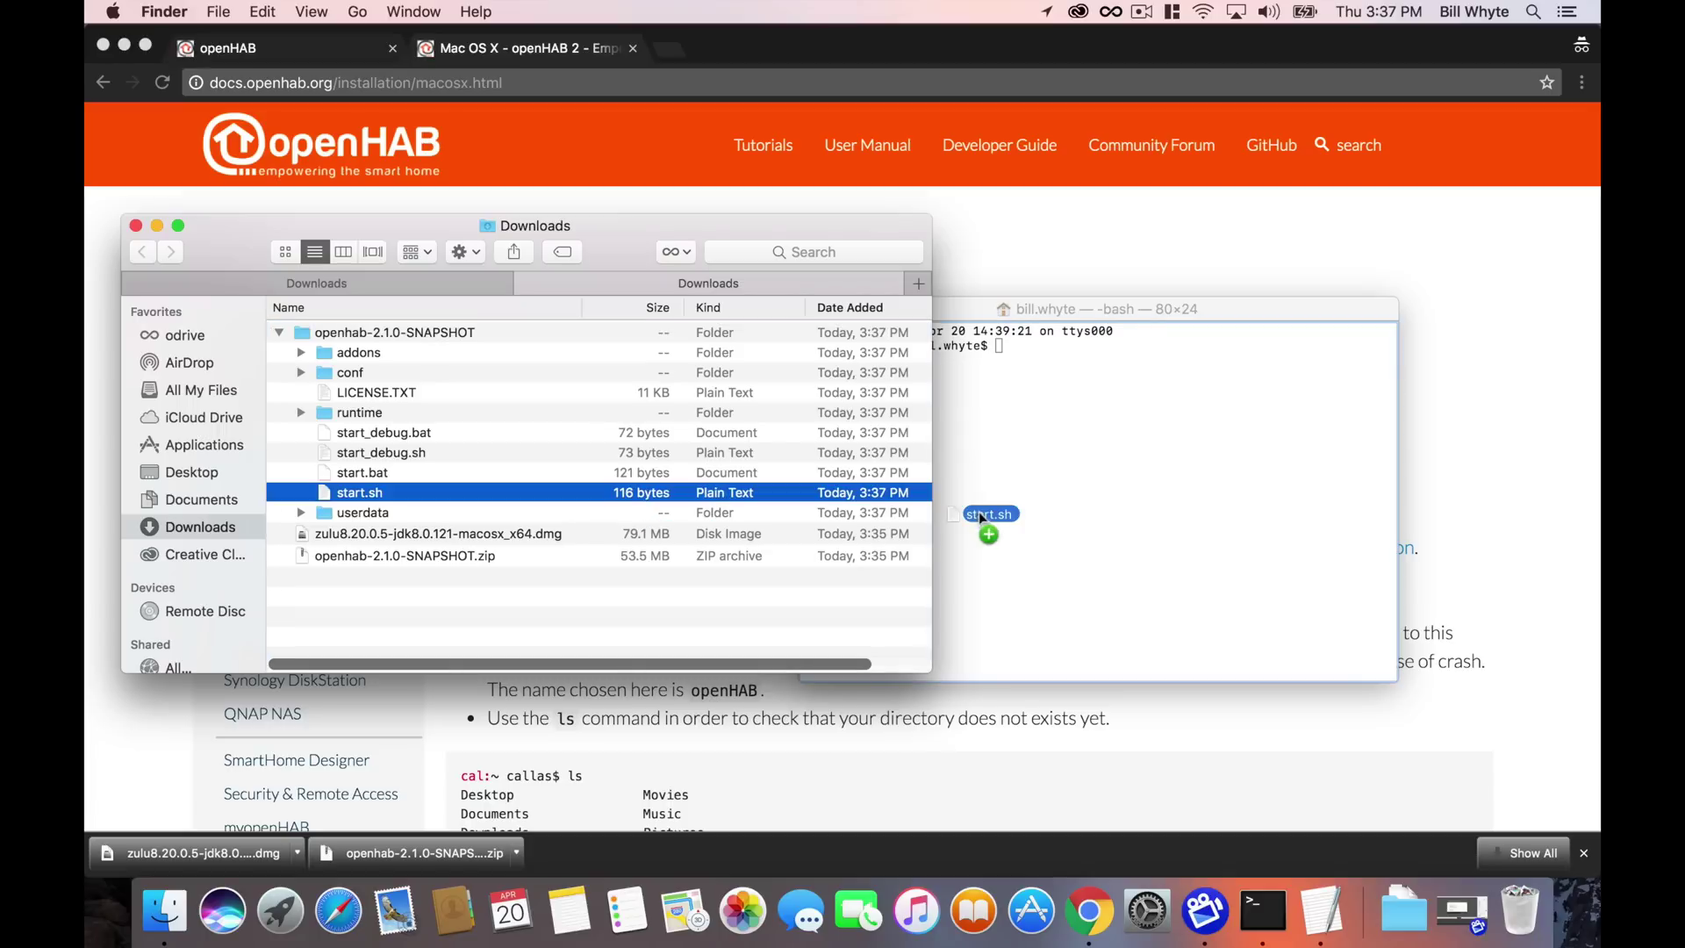
click(1039, 555)
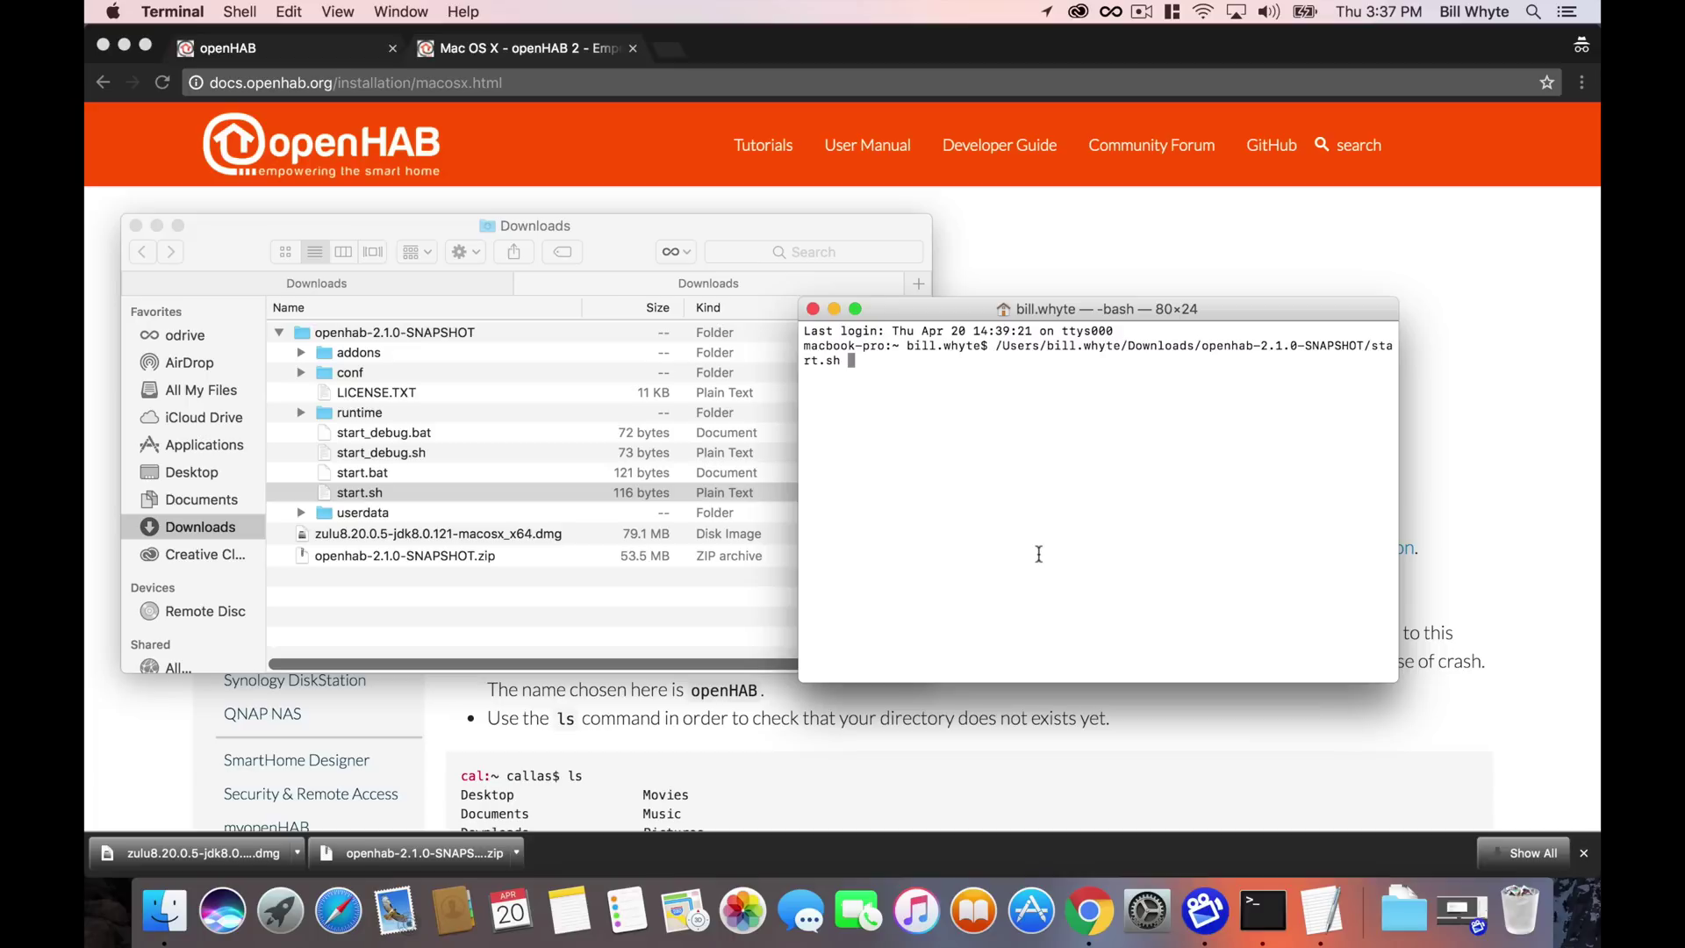
key(Return)
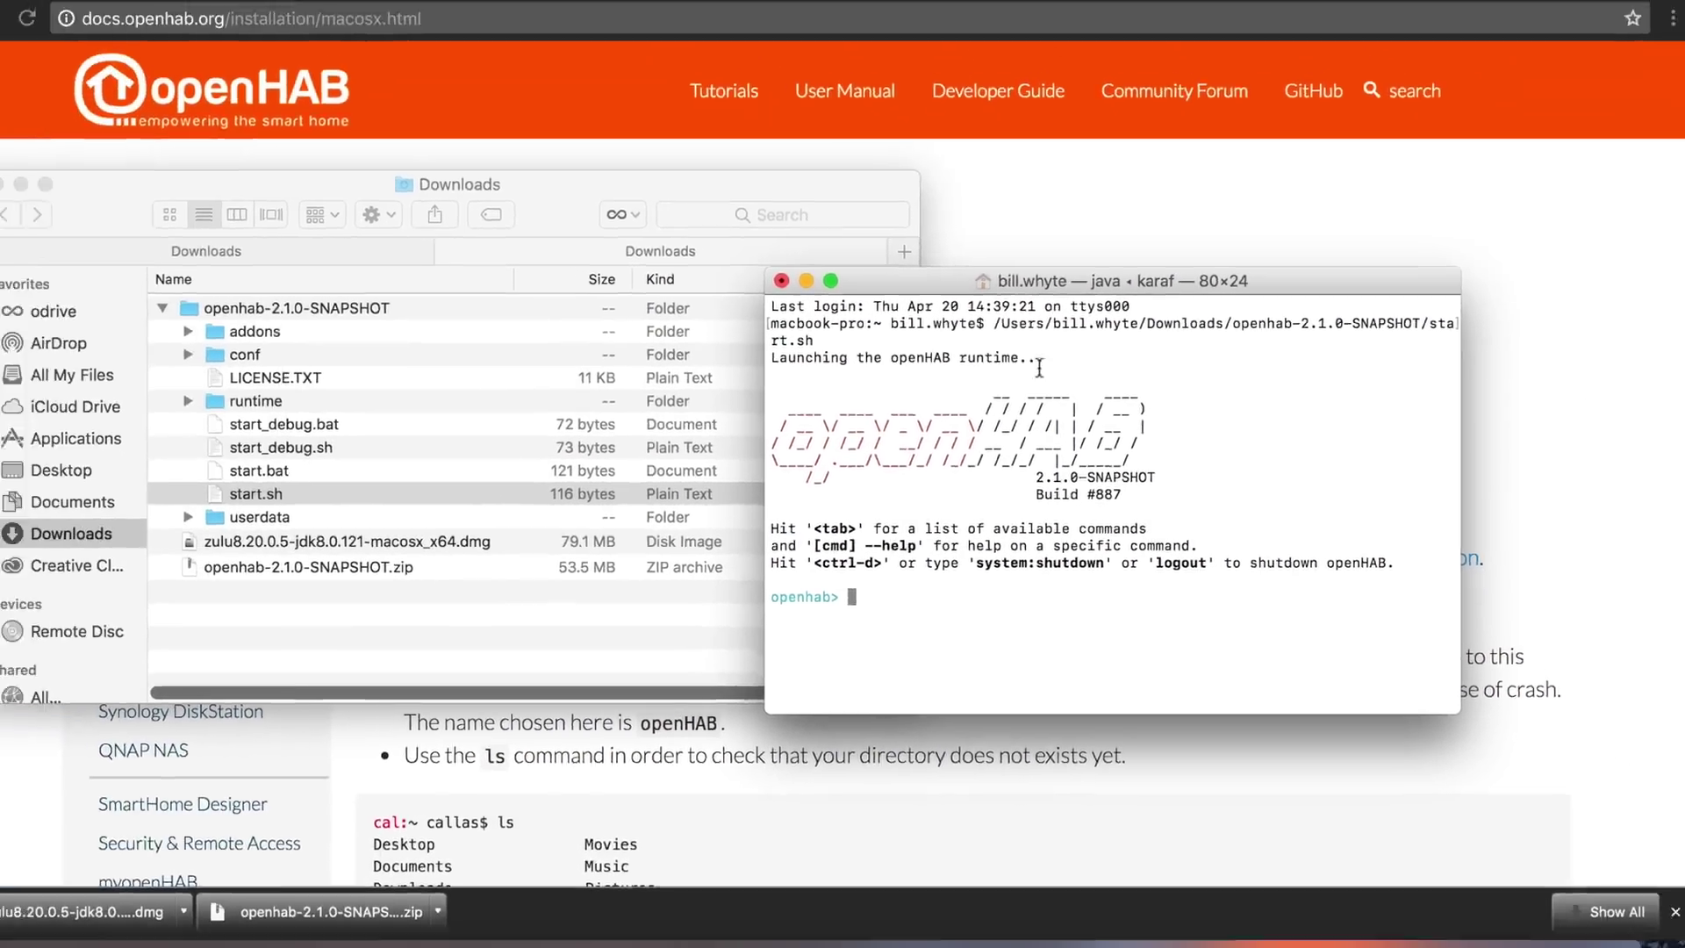
mouse_move(1243, 281)
mouse_down()
mouse_move(1352, 145)
mouse_move(1384, 222)
mouse_up()
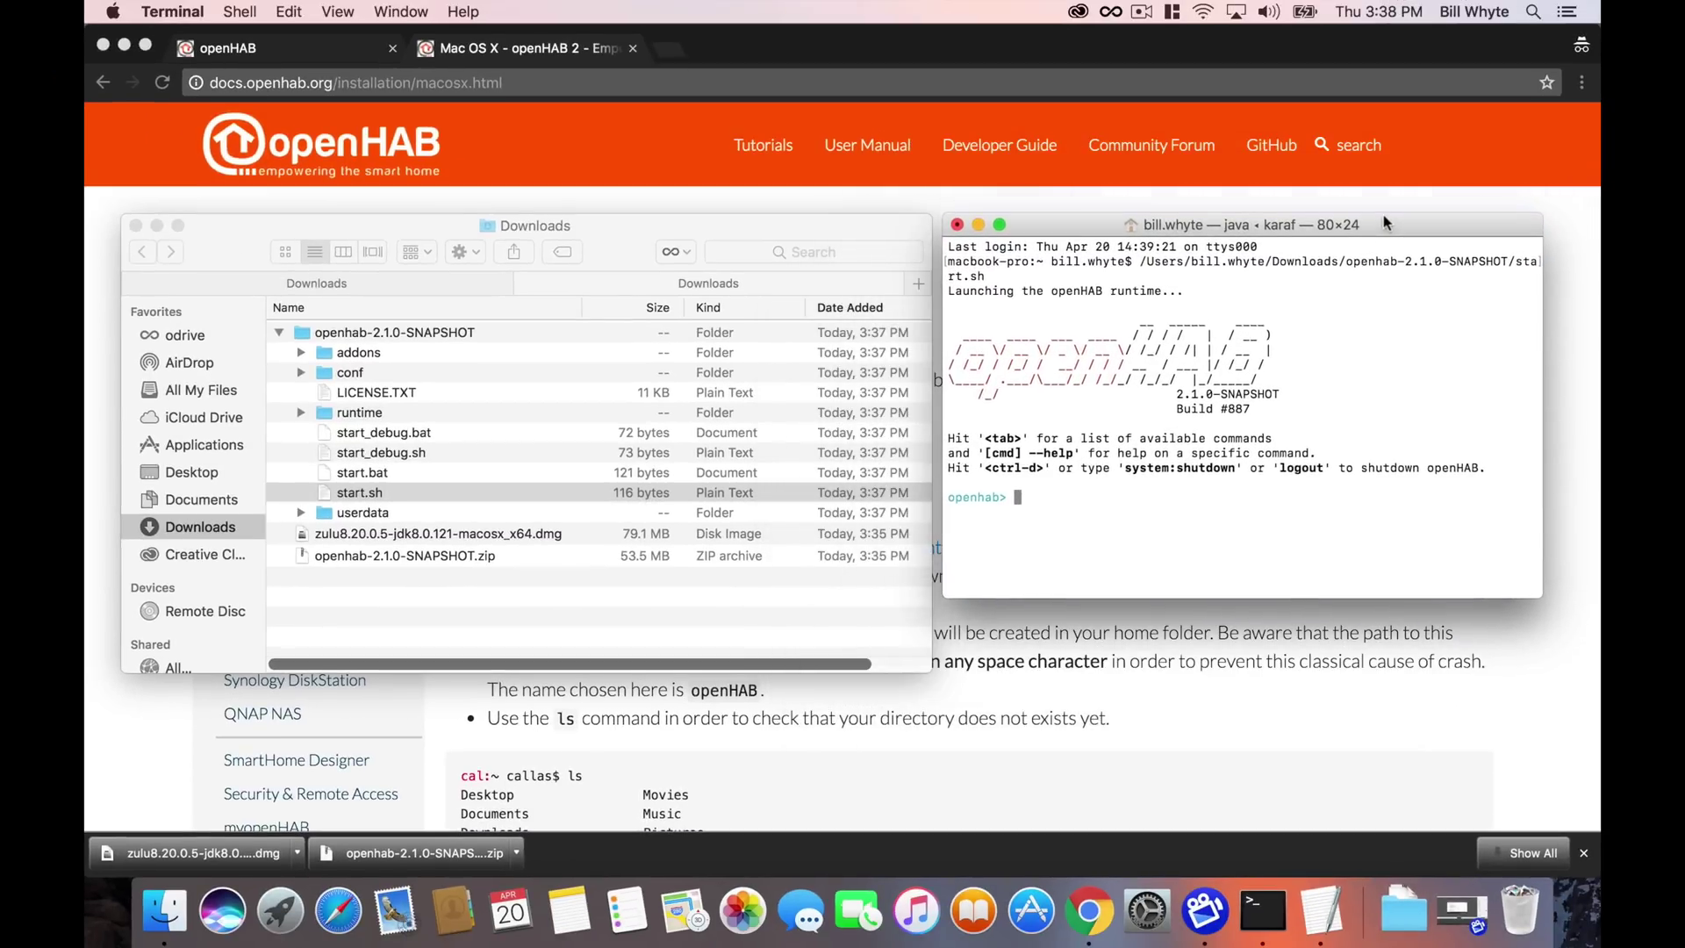
- Replace the old openHAB tab with a new tab loading localhost:8080
click(551, 52)
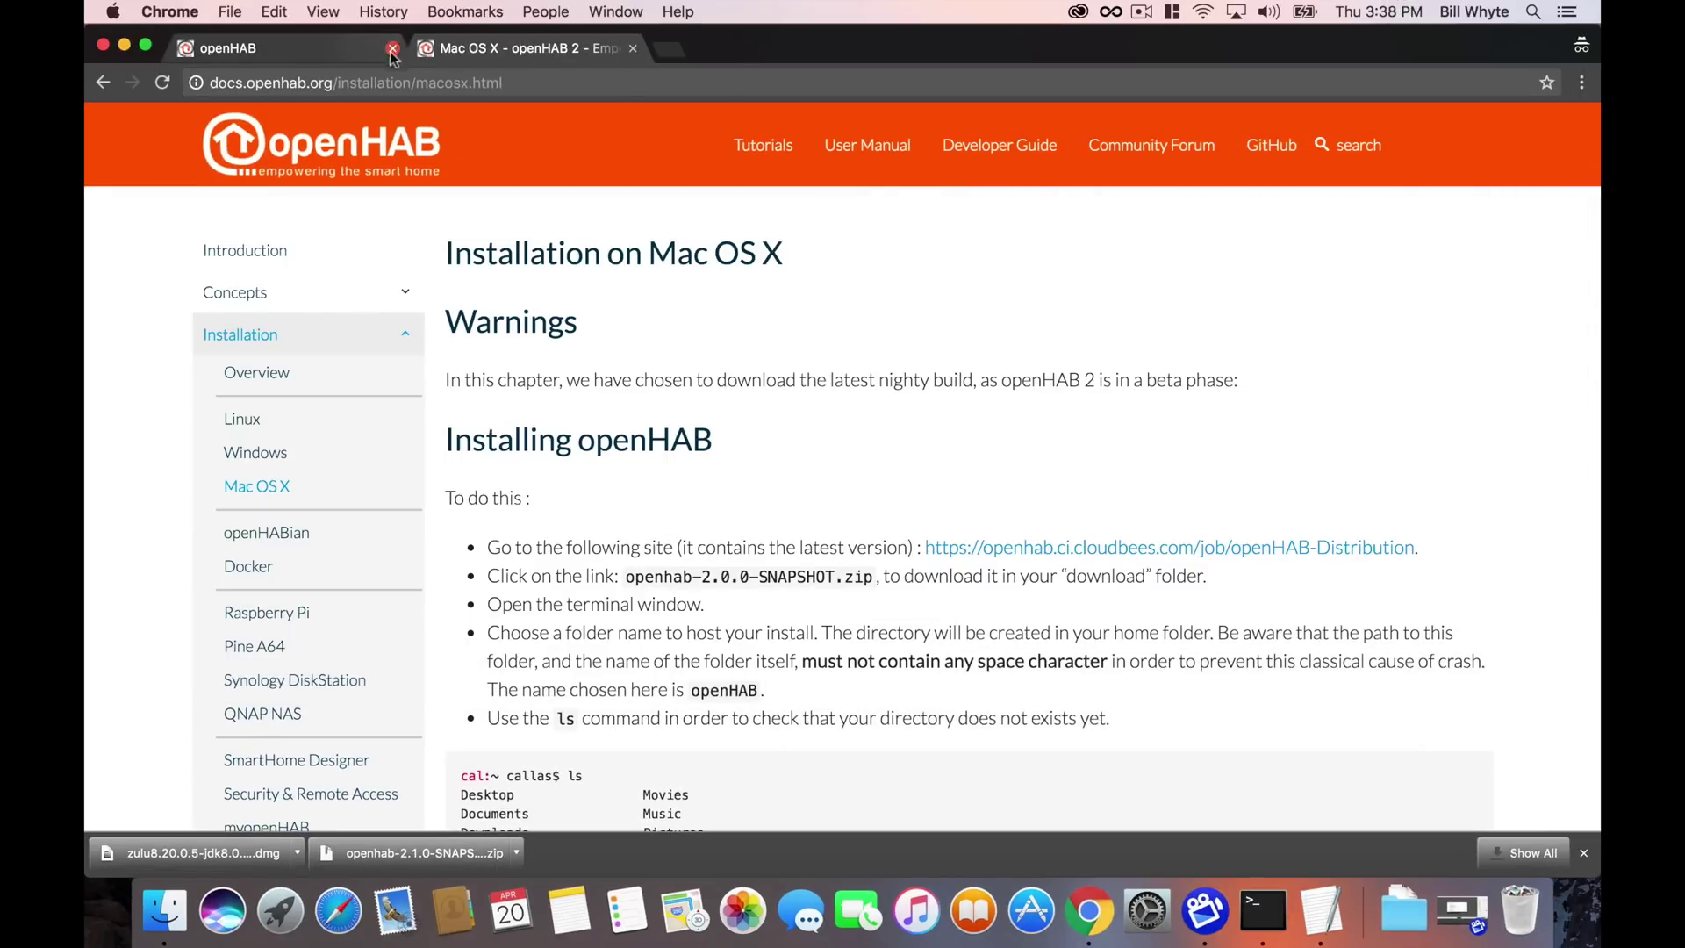
click(277, 48)
click(392, 49)
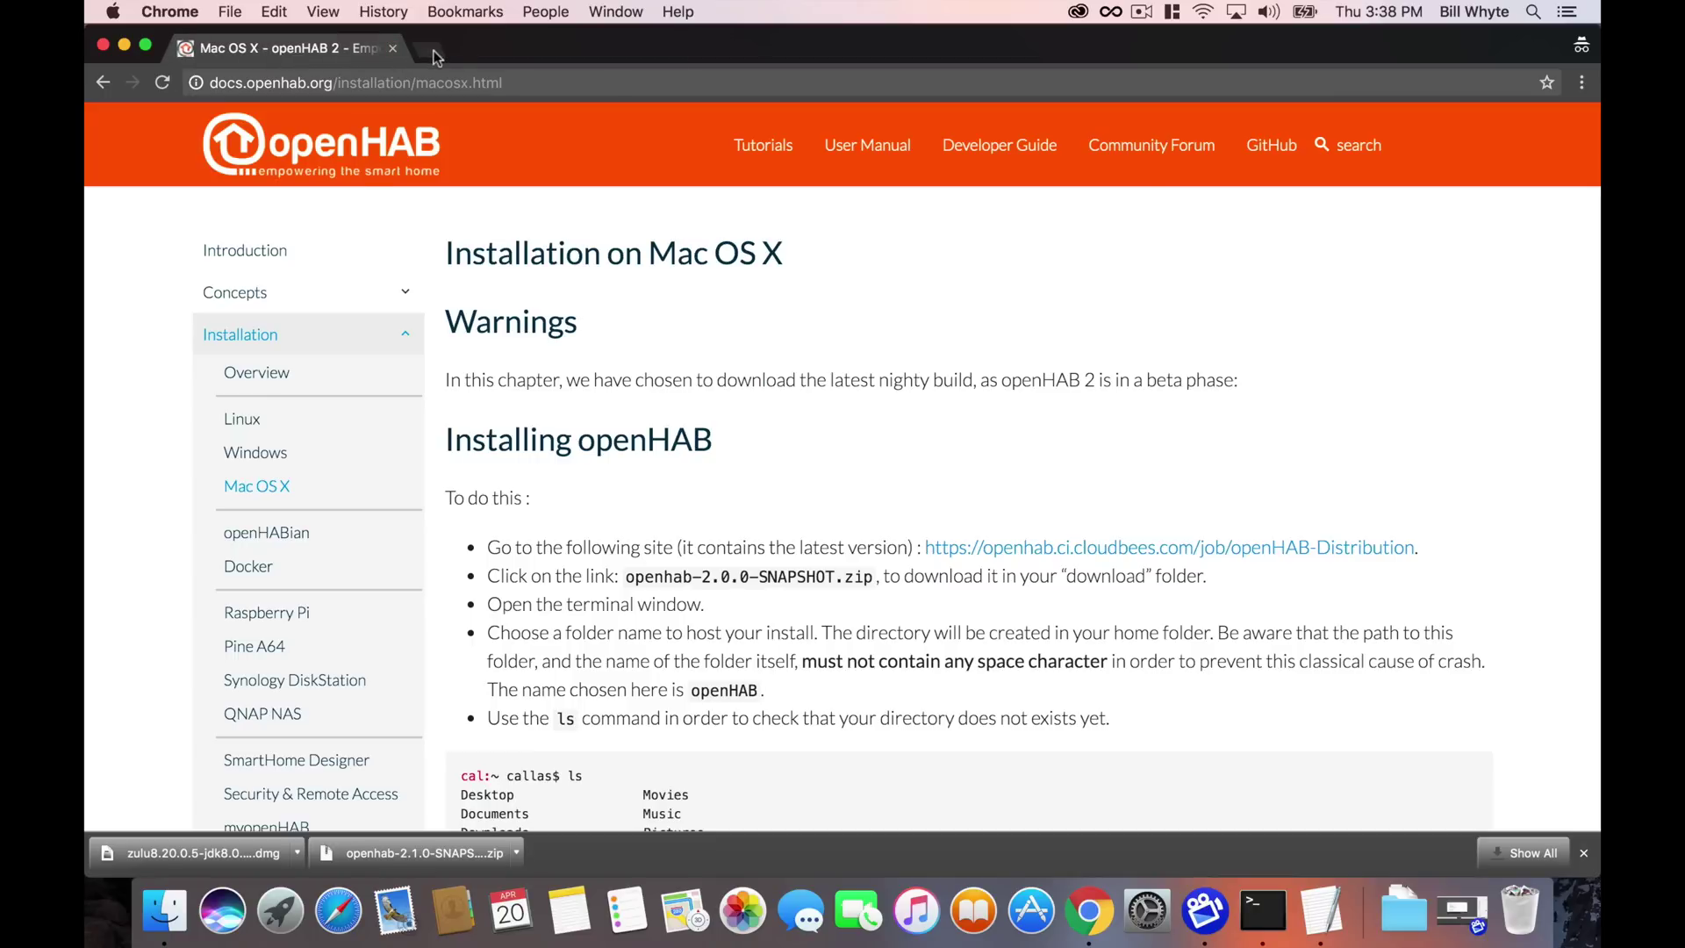
key(super+t)
text(localh)
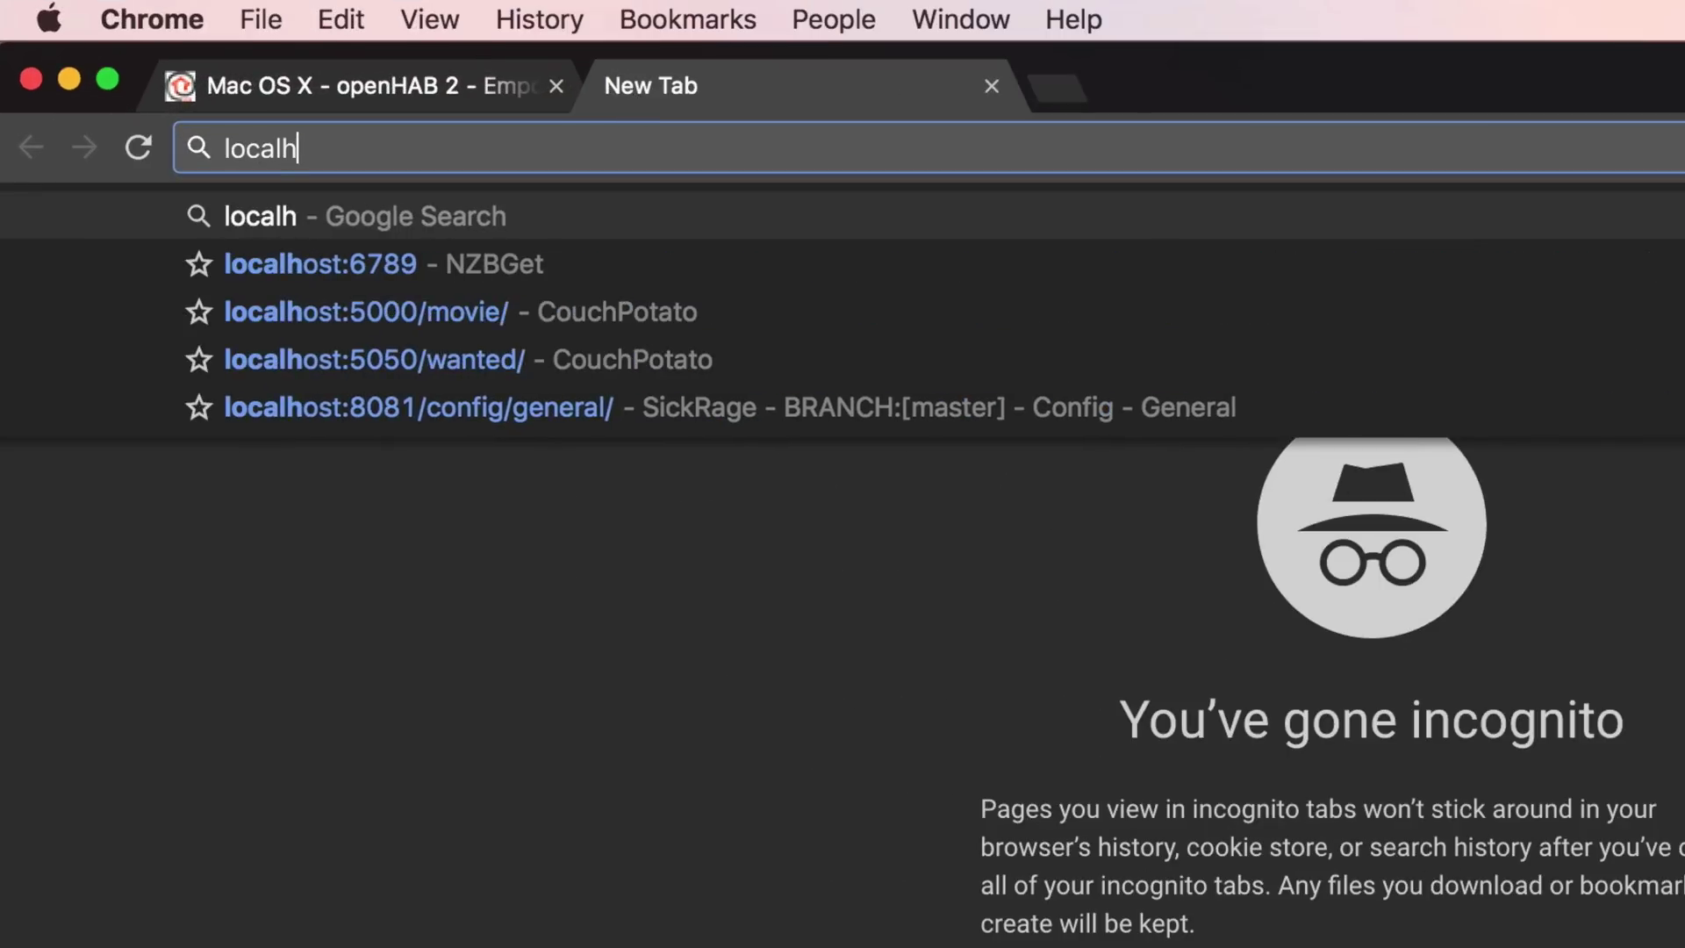
text(ost:8)
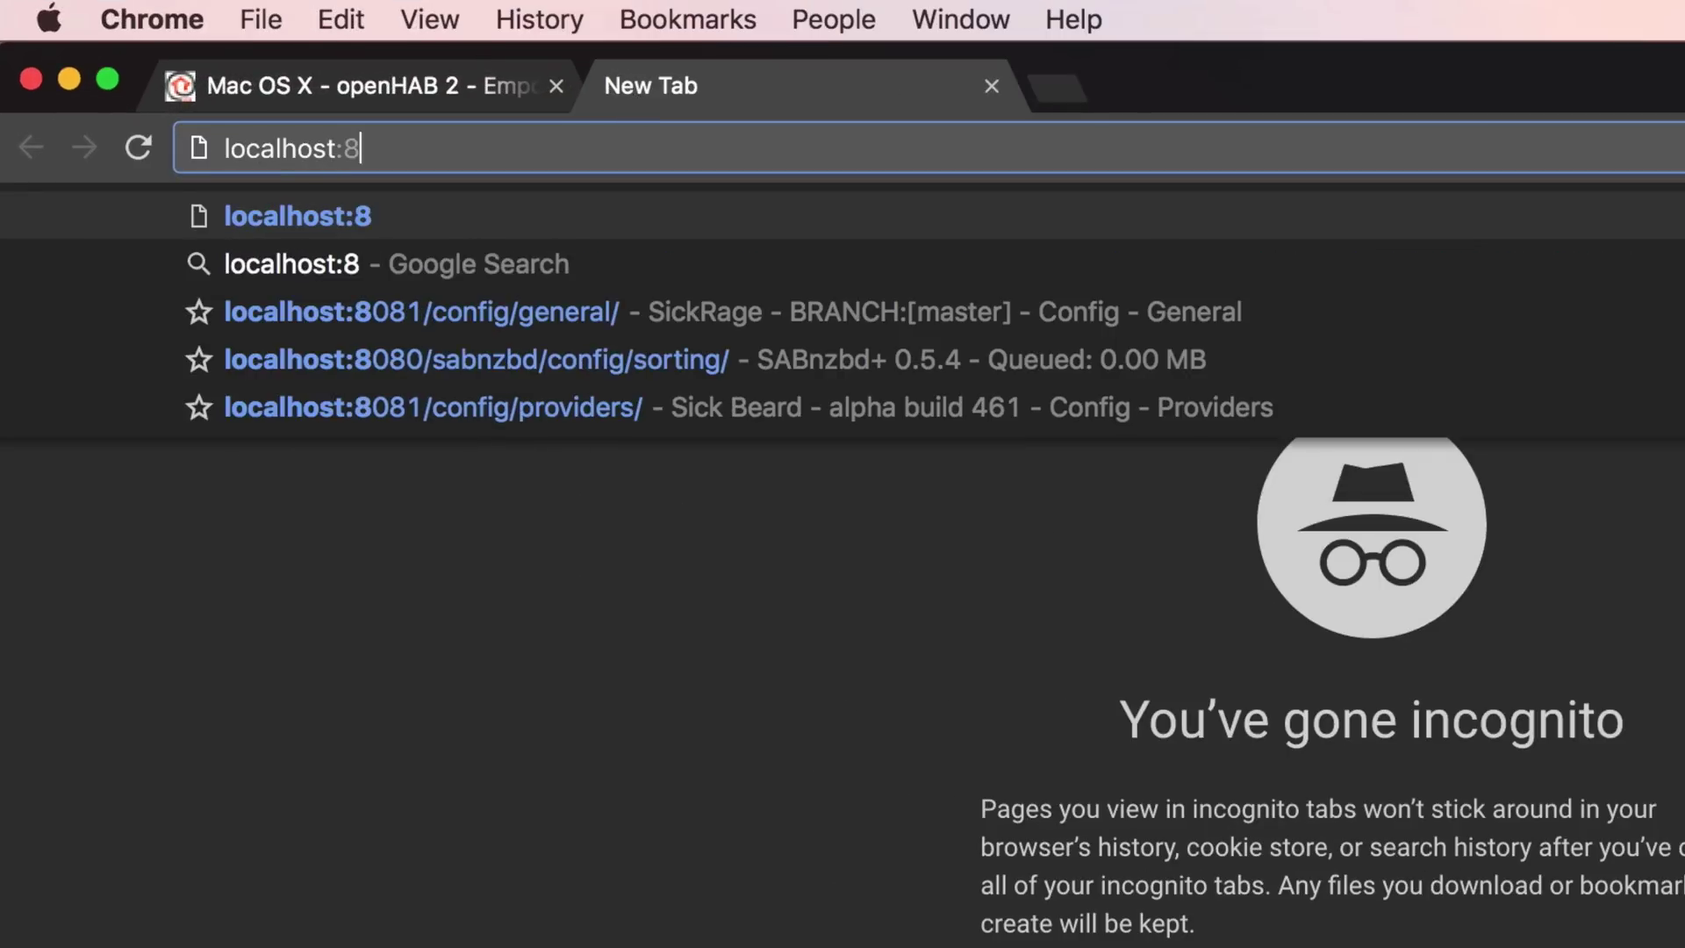
text(080)
key(Return)
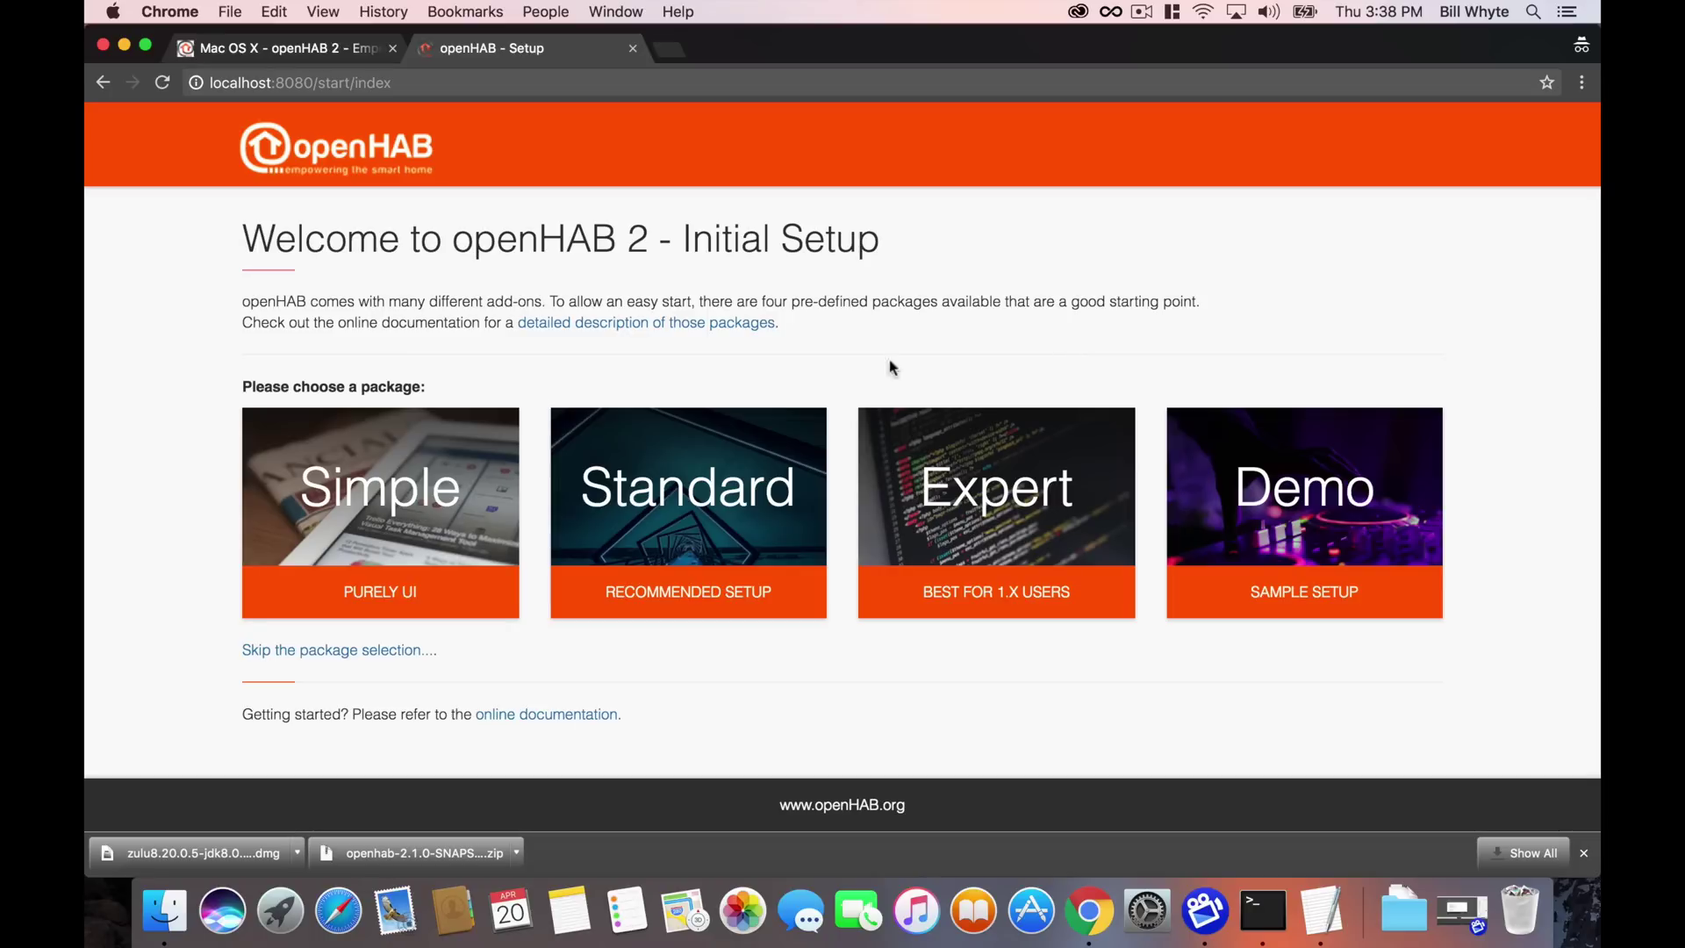
- Pick the Standard (Recommended Setup) package, then bring the openHAB Terminal console forward
click(705, 529)
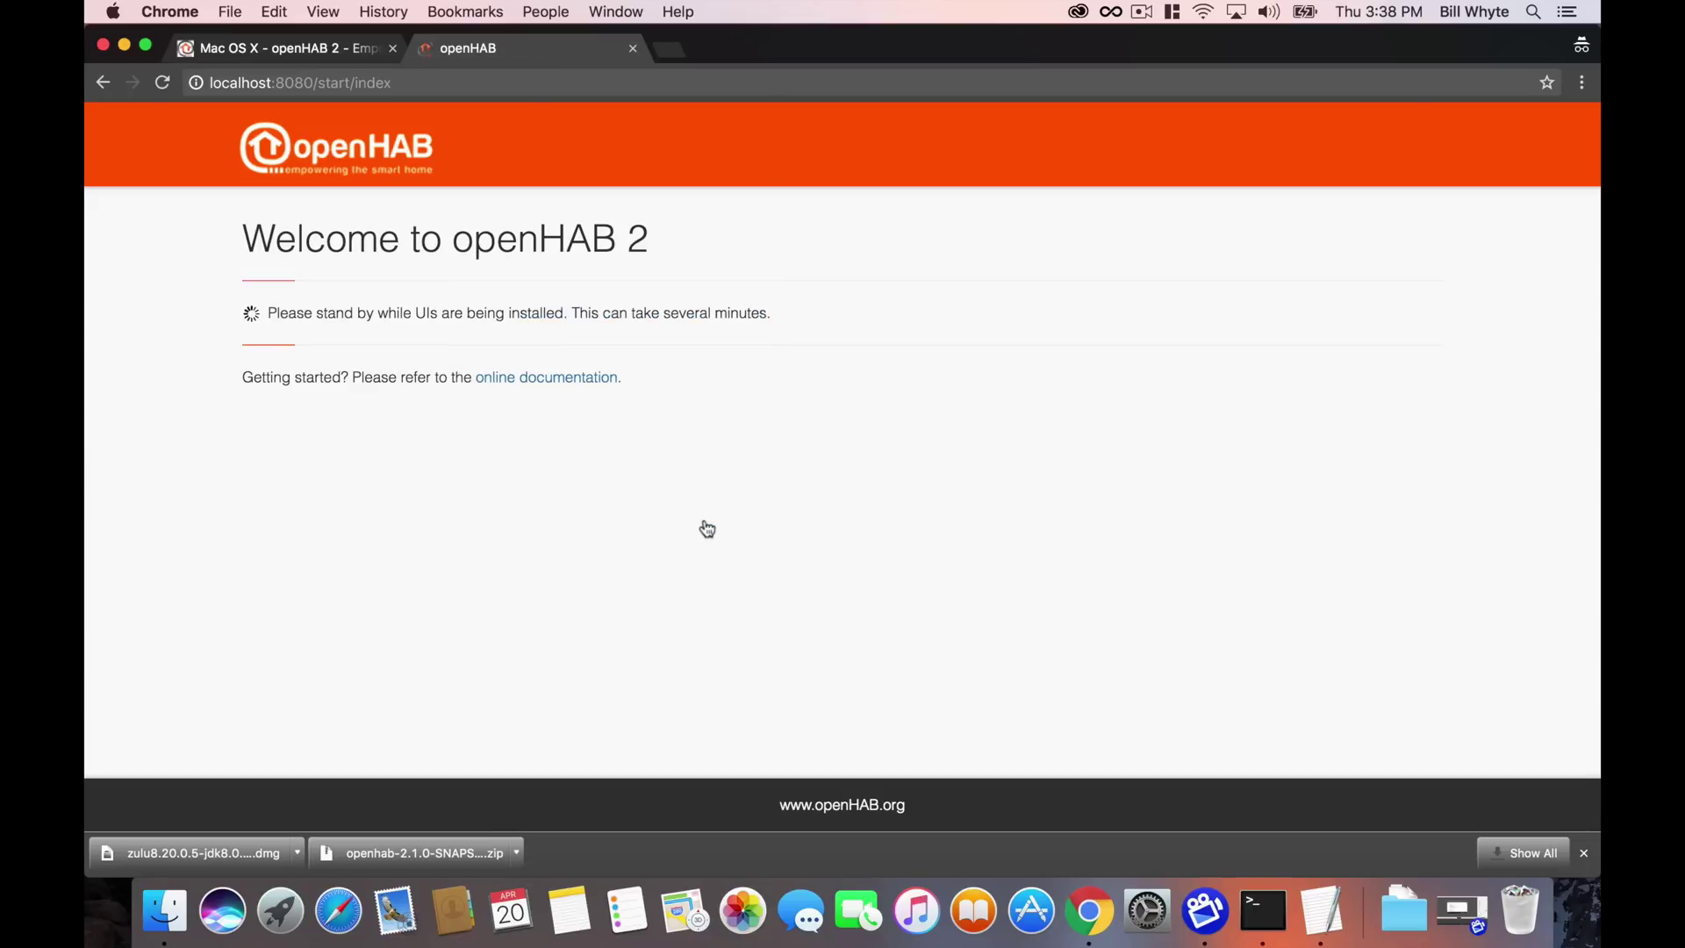
click(1260, 911)
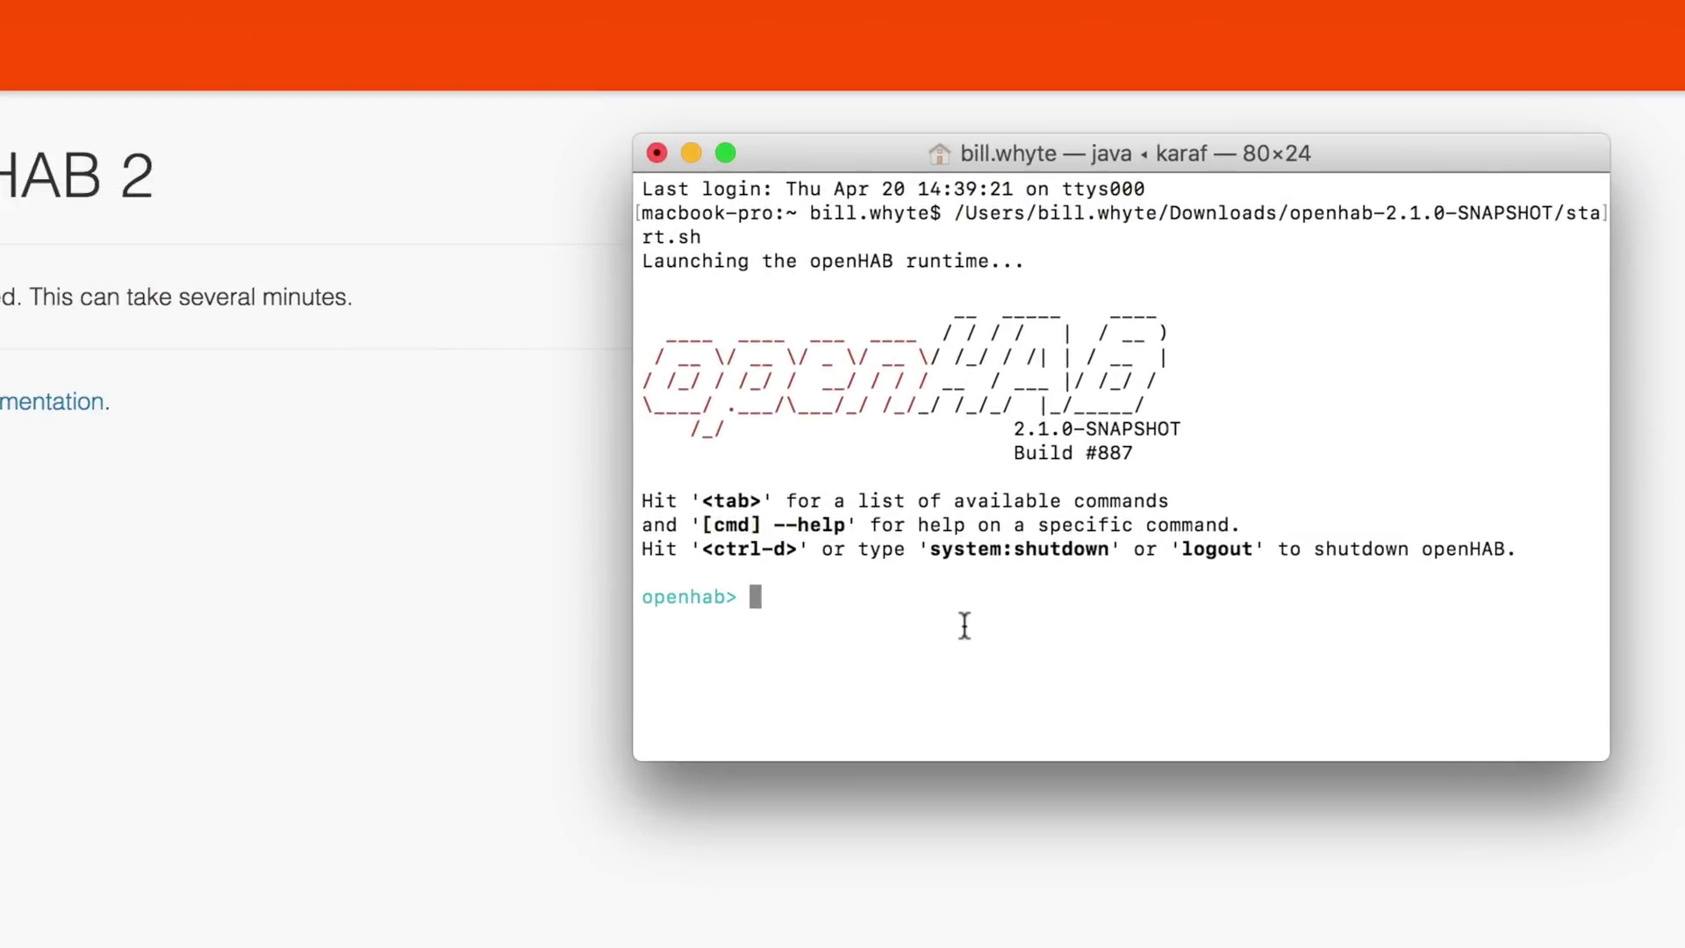
text(log:tail)
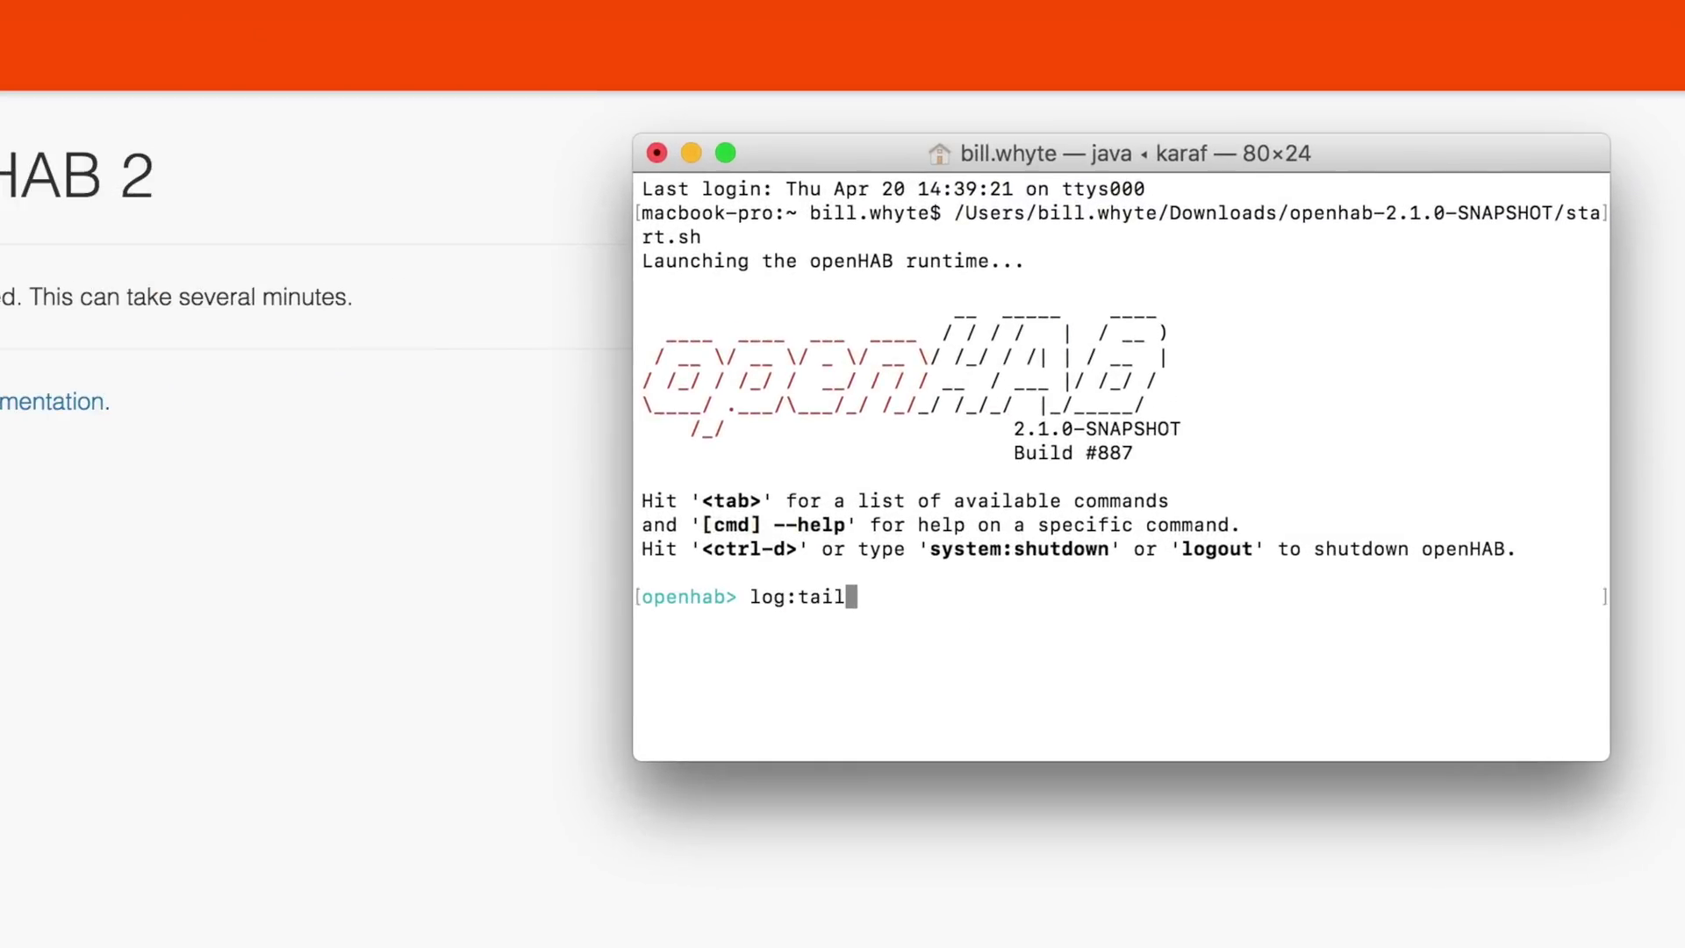
- Run log:tail and widen the Terminal window to read the UI installation log
key(Return)
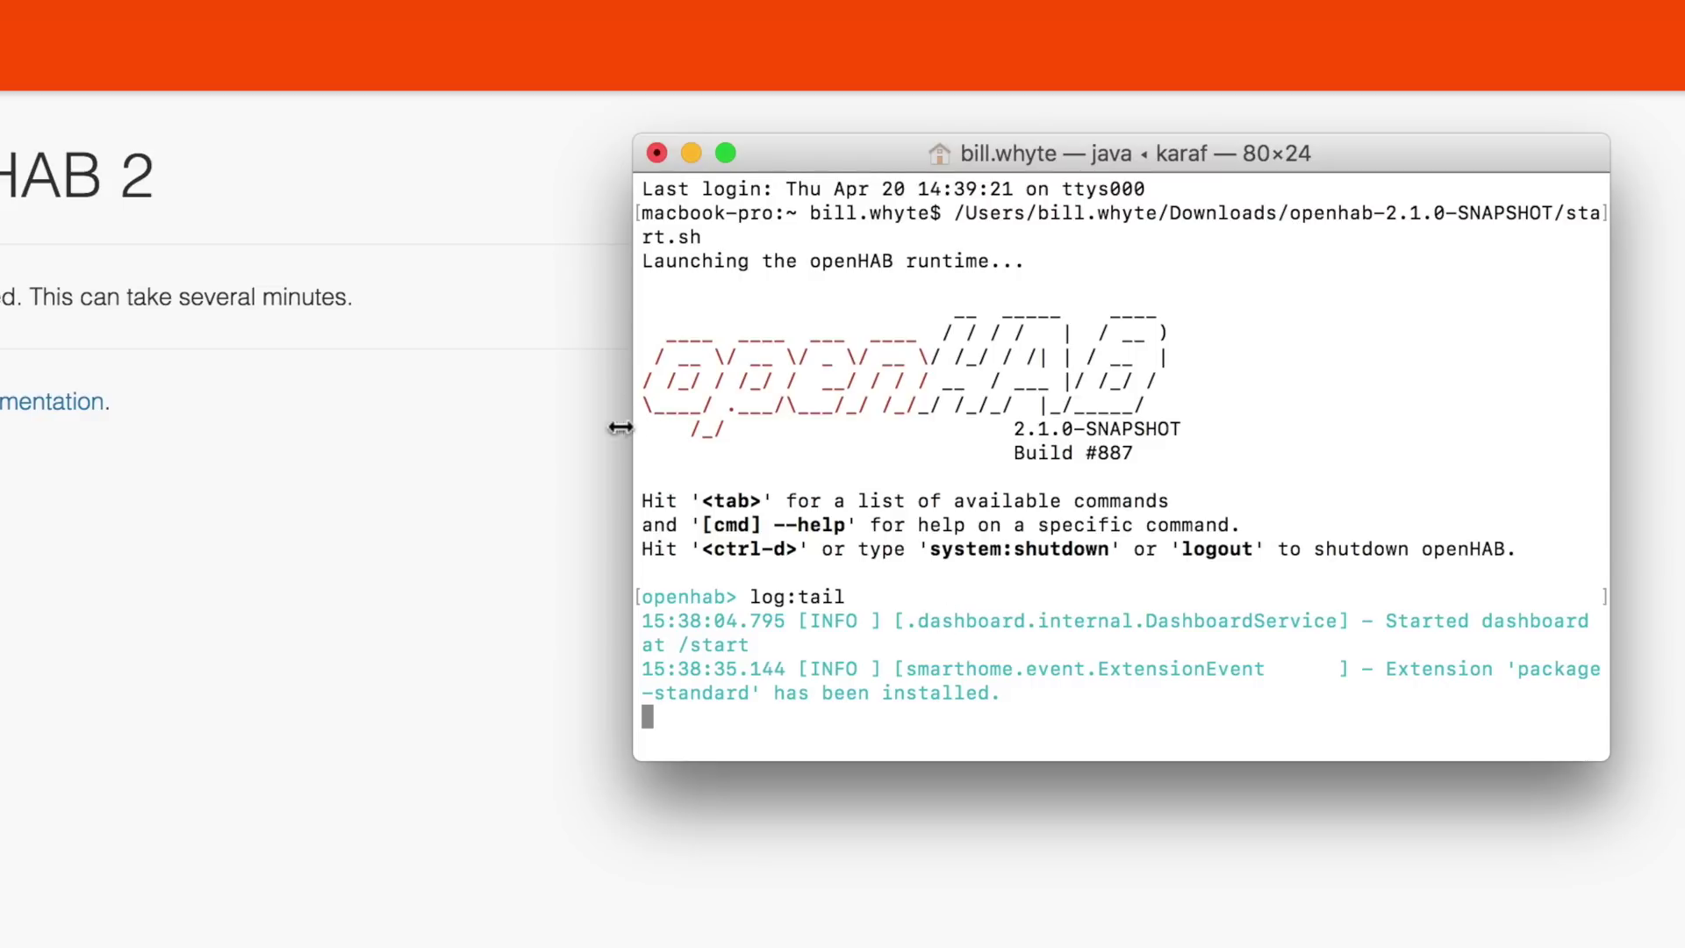
drag(635, 430, 0, 402)
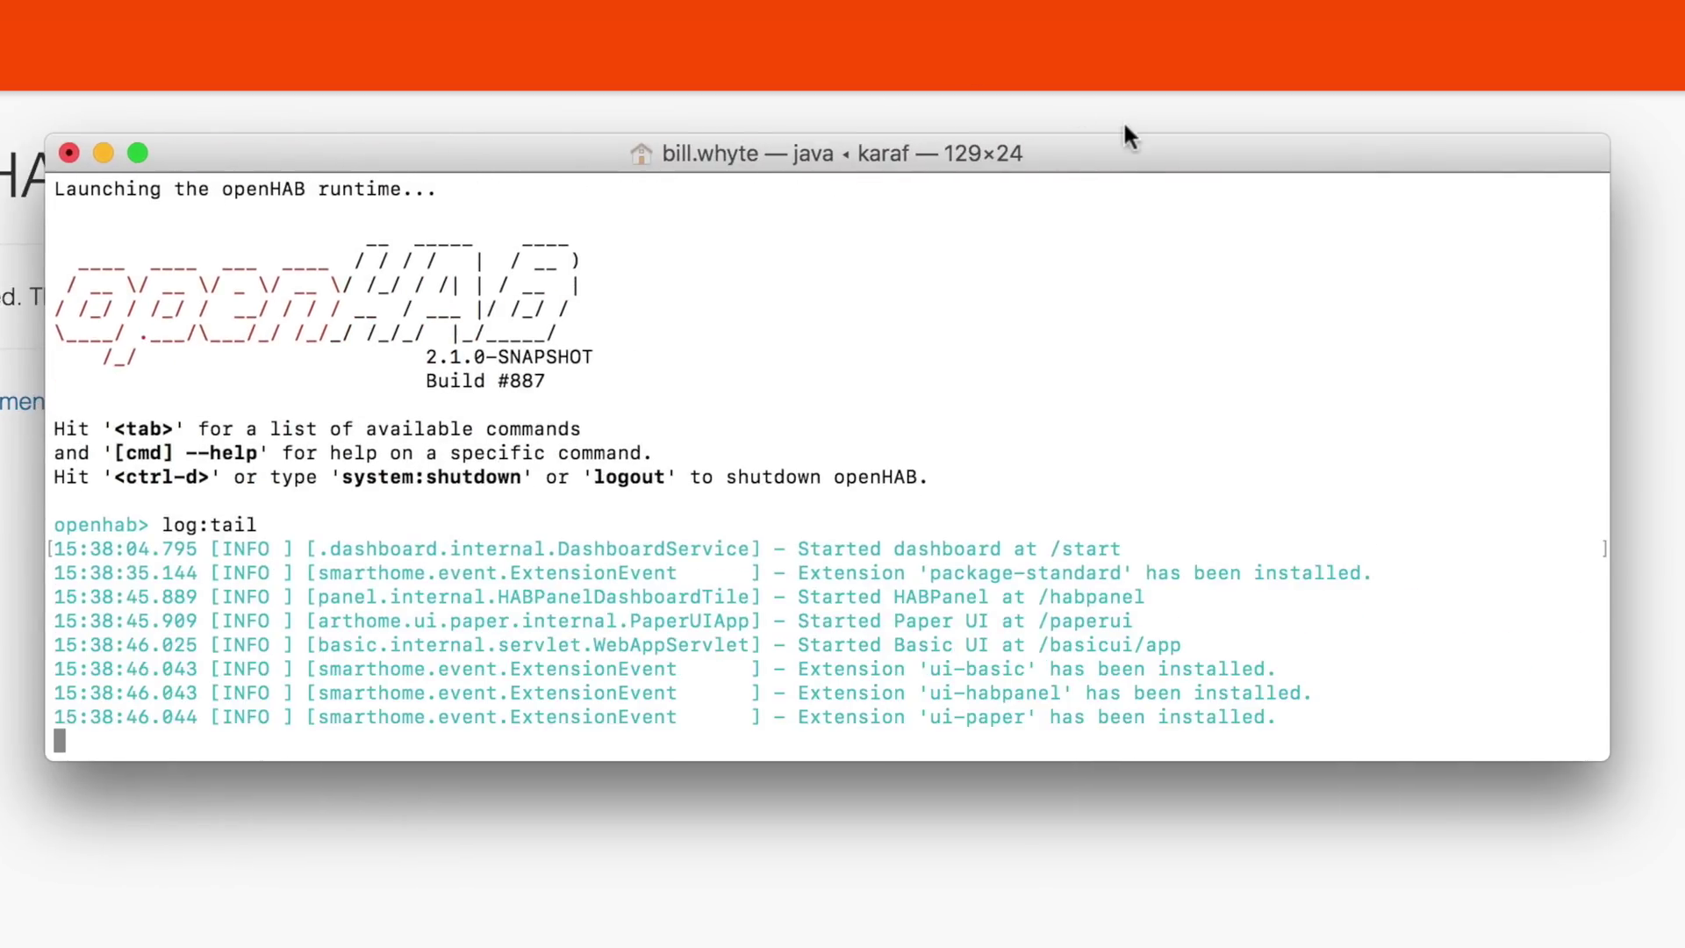
drag(1123, 148, 1155, 245)
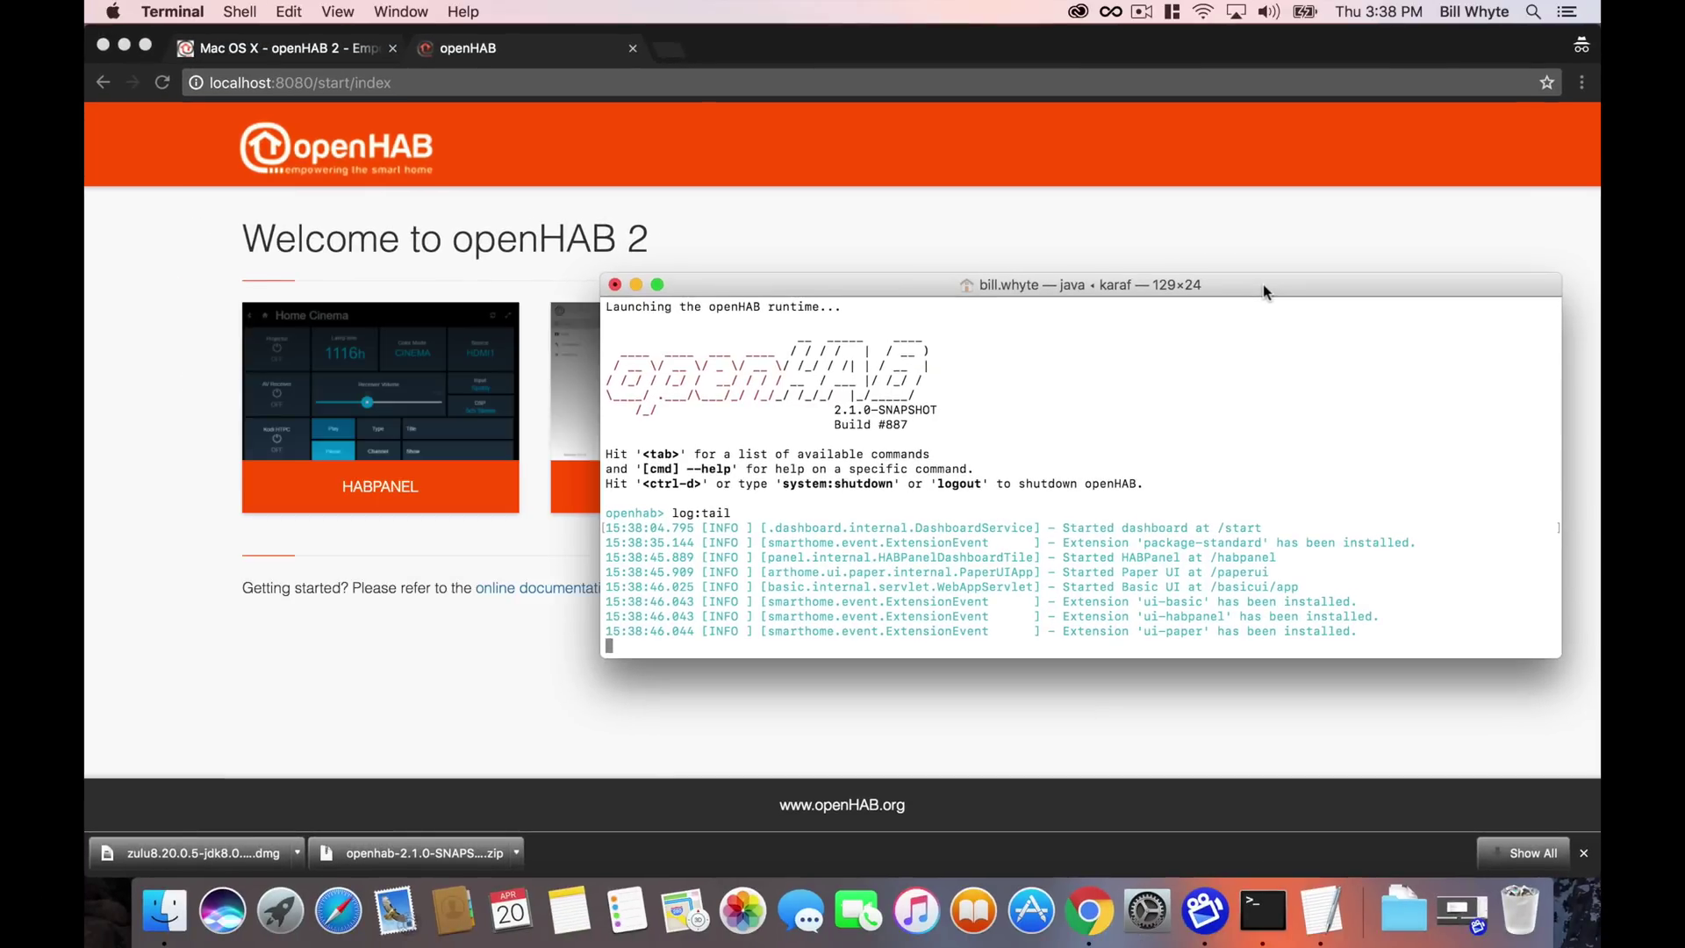
- Open Paper UI to its empty Inbox, then return to the Mac OS X - openHAB 2 guide
click(430, 677)
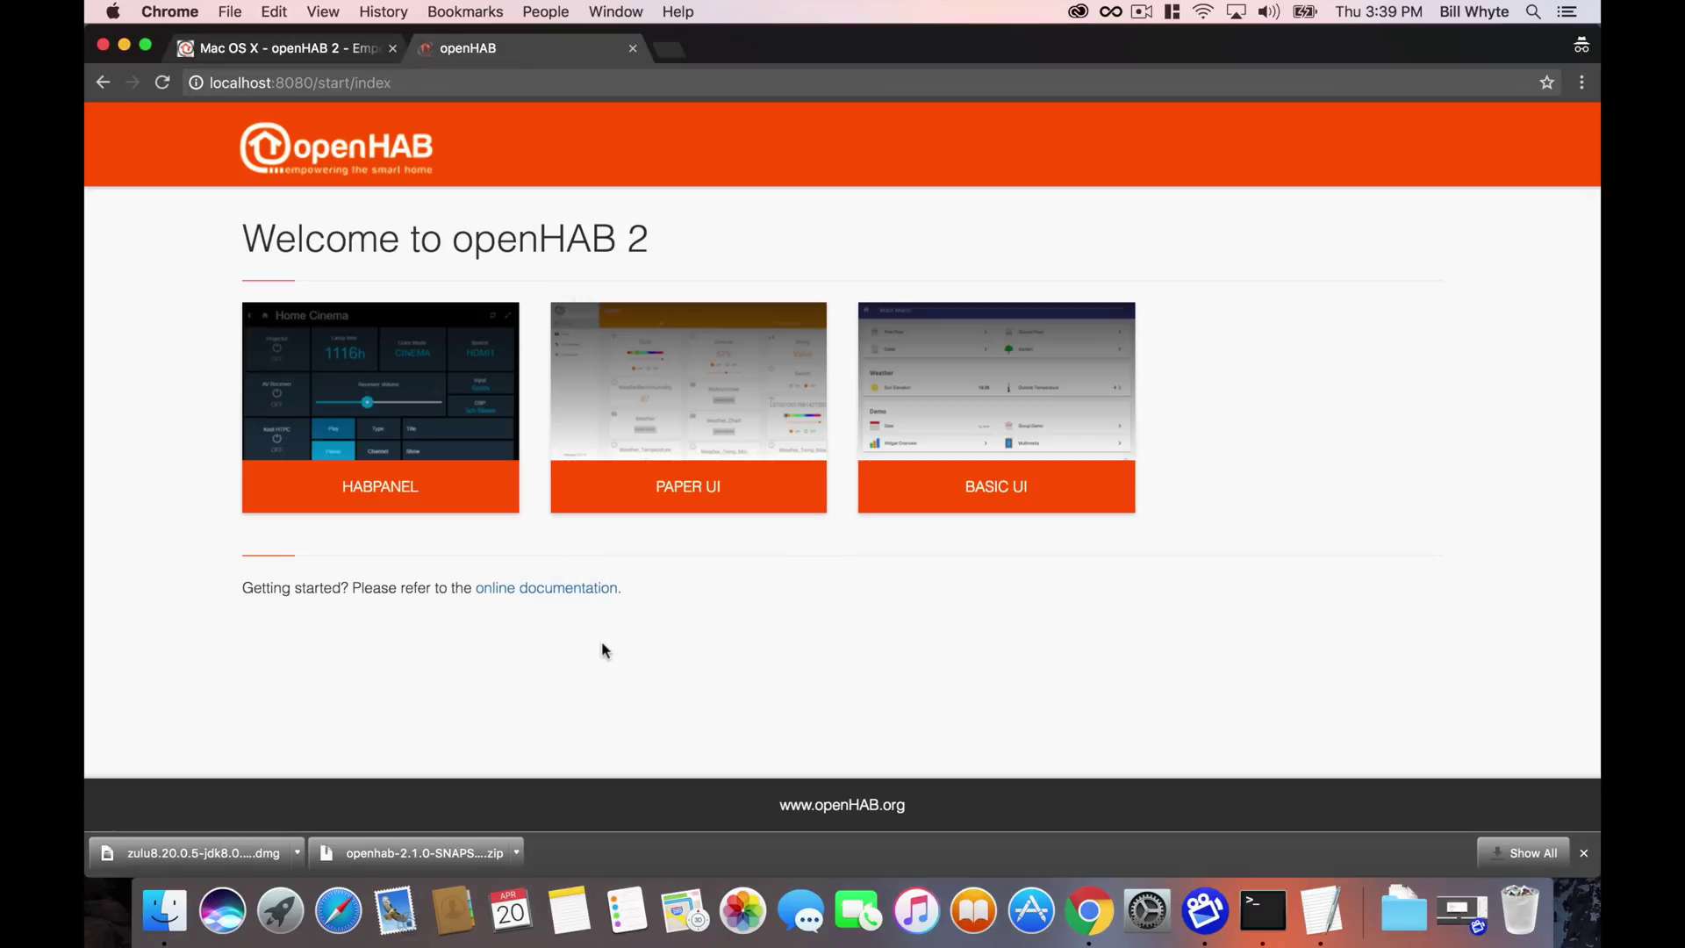
click(695, 374)
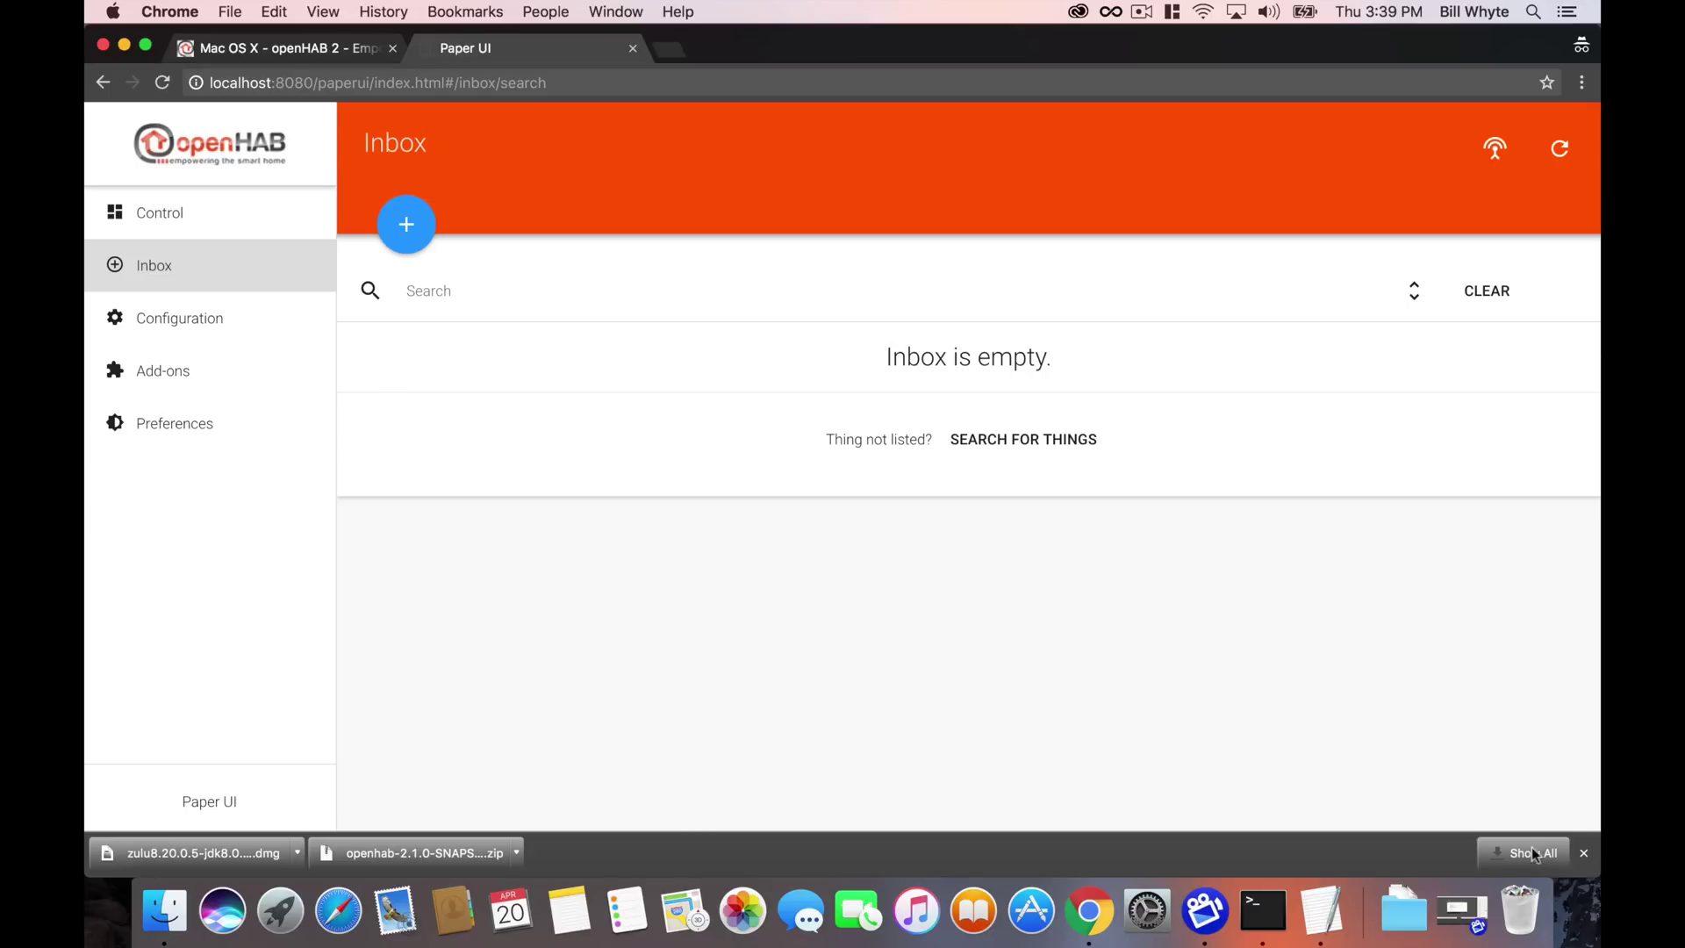
click(1584, 853)
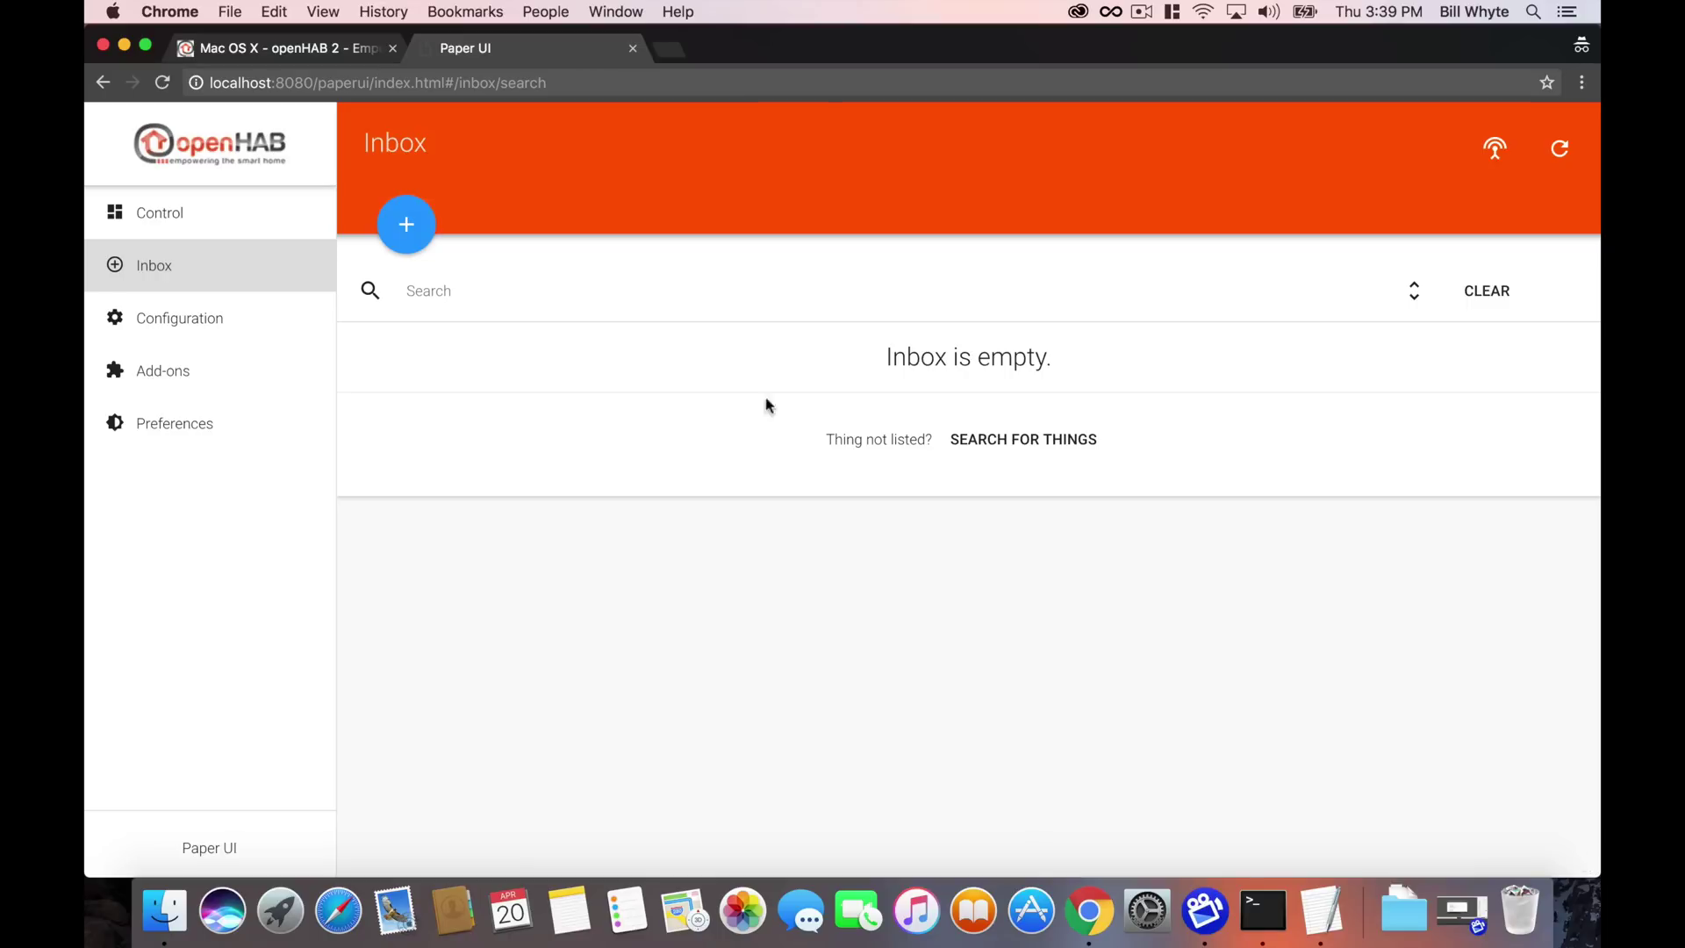
click(284, 48)
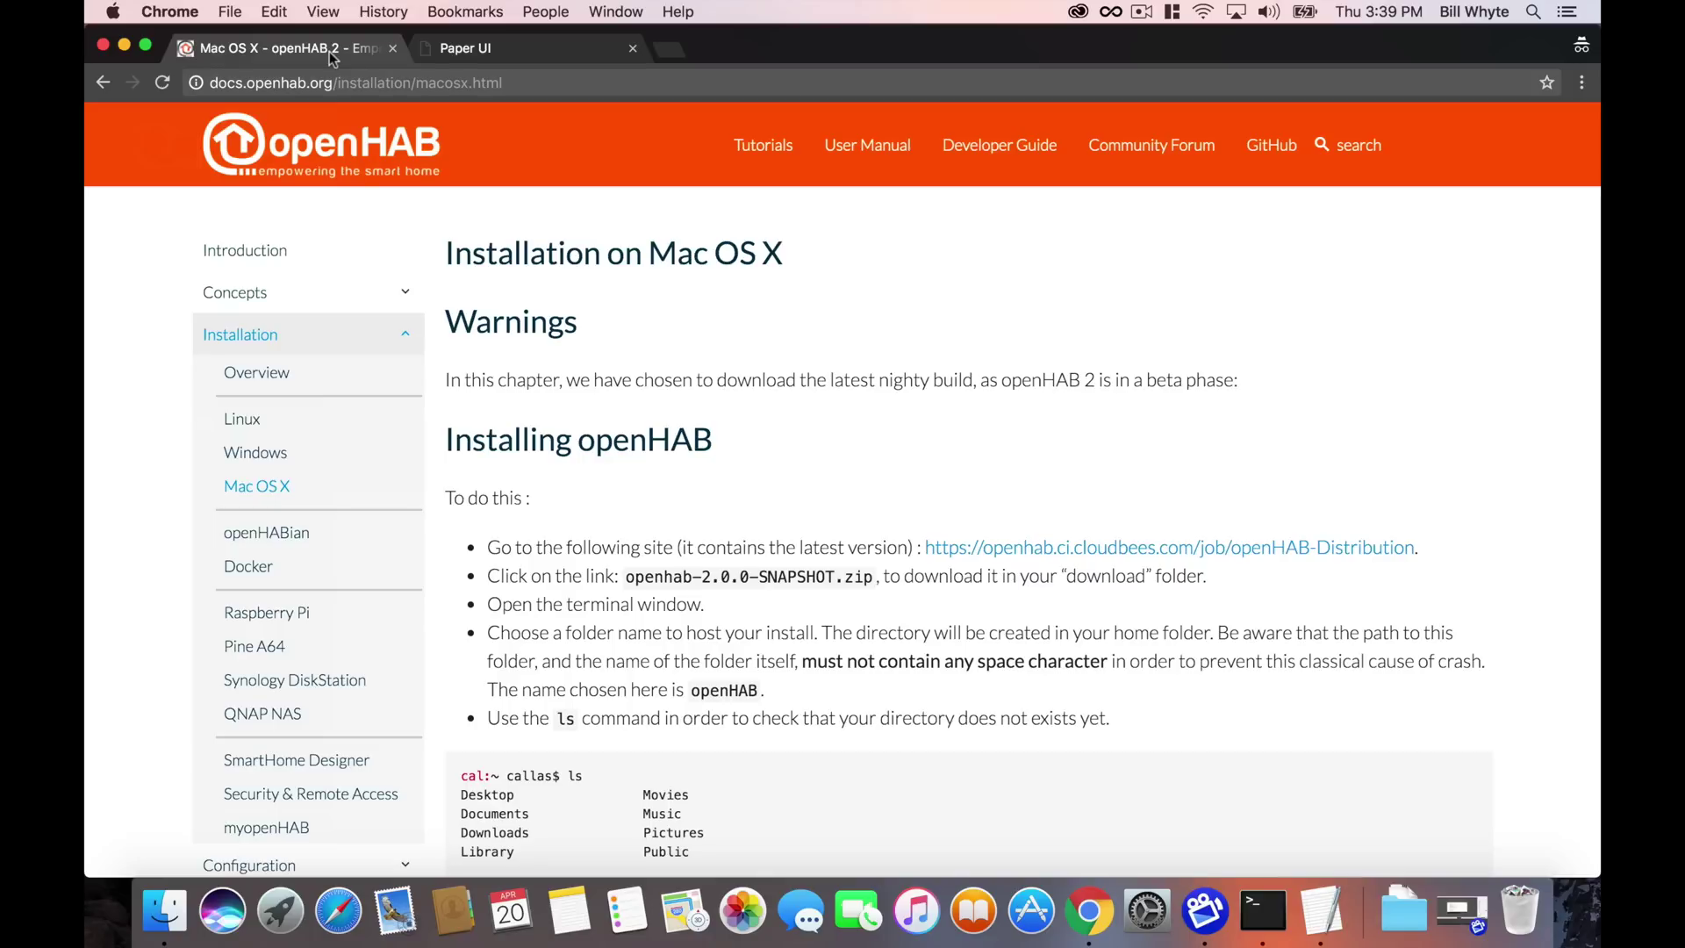
scroll(573, 569, down, 10)
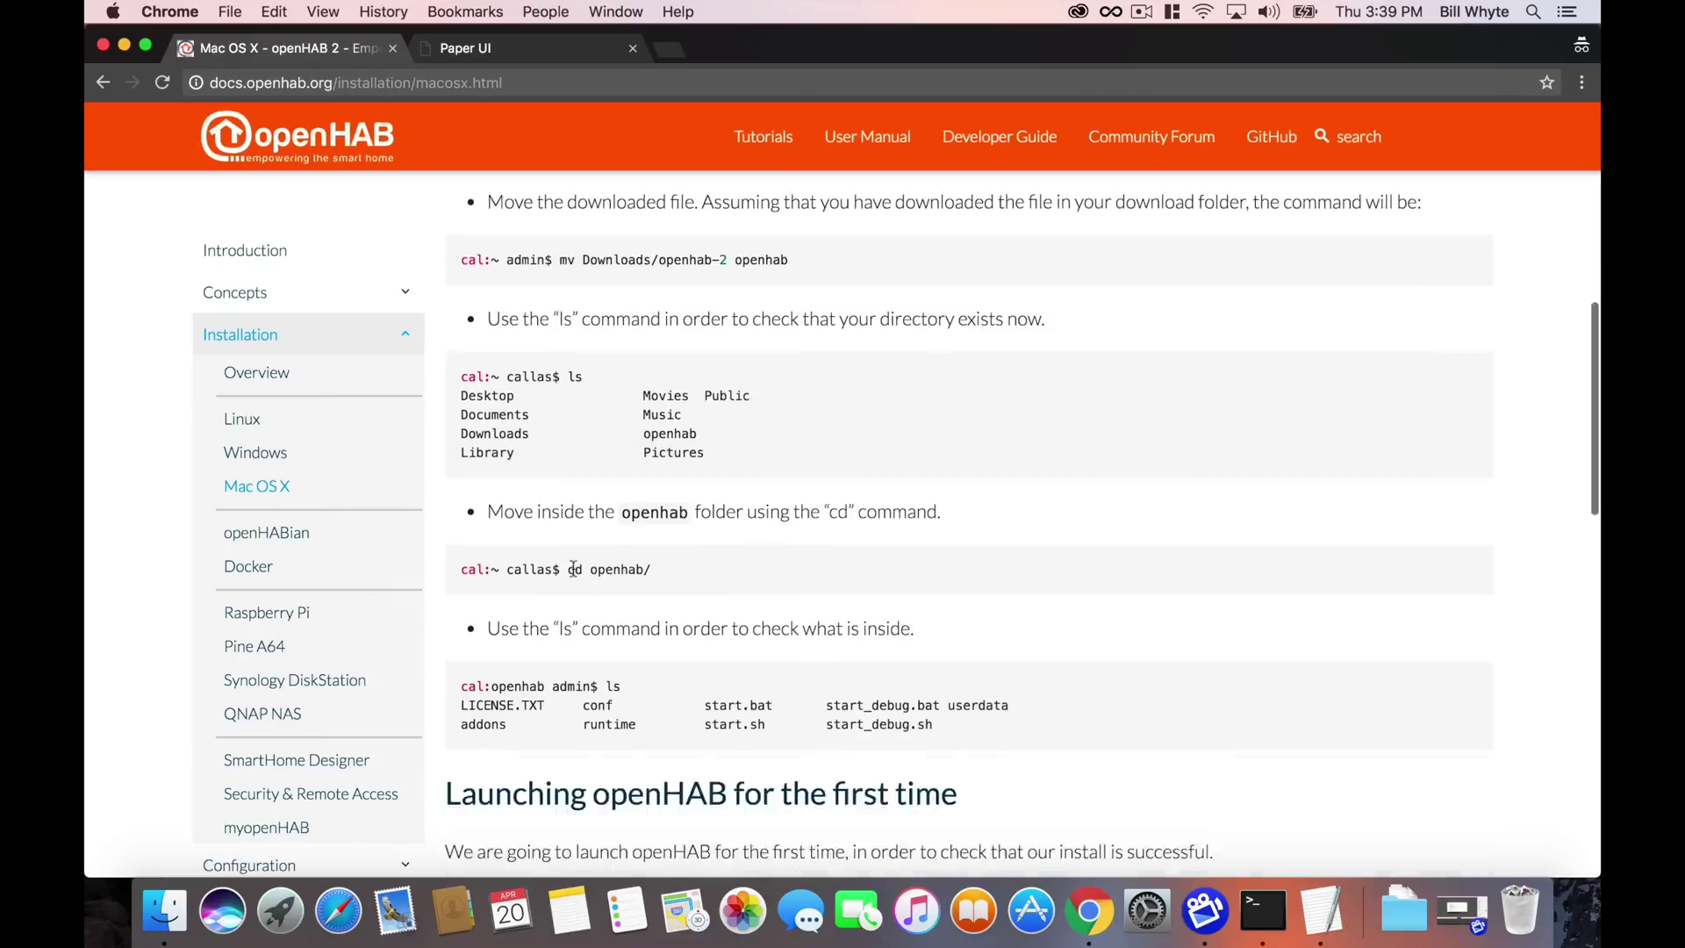
scroll(574, 568, down, 10)
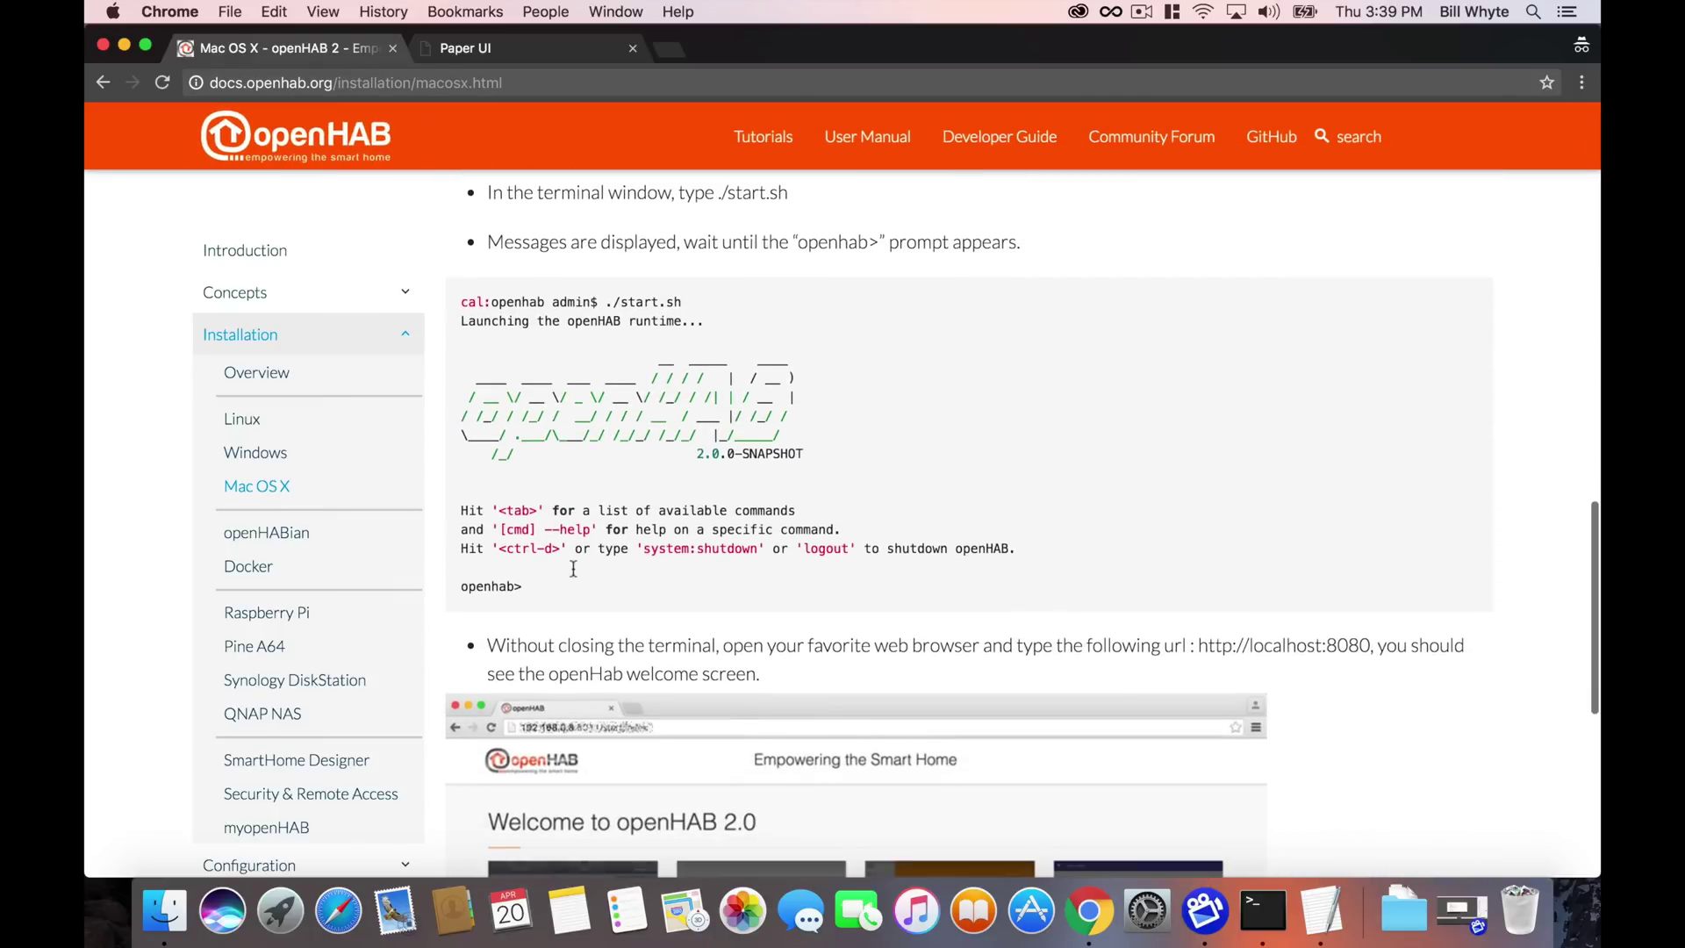
scroll(575, 569, down, 5)
scroll(575, 569, down, 5)
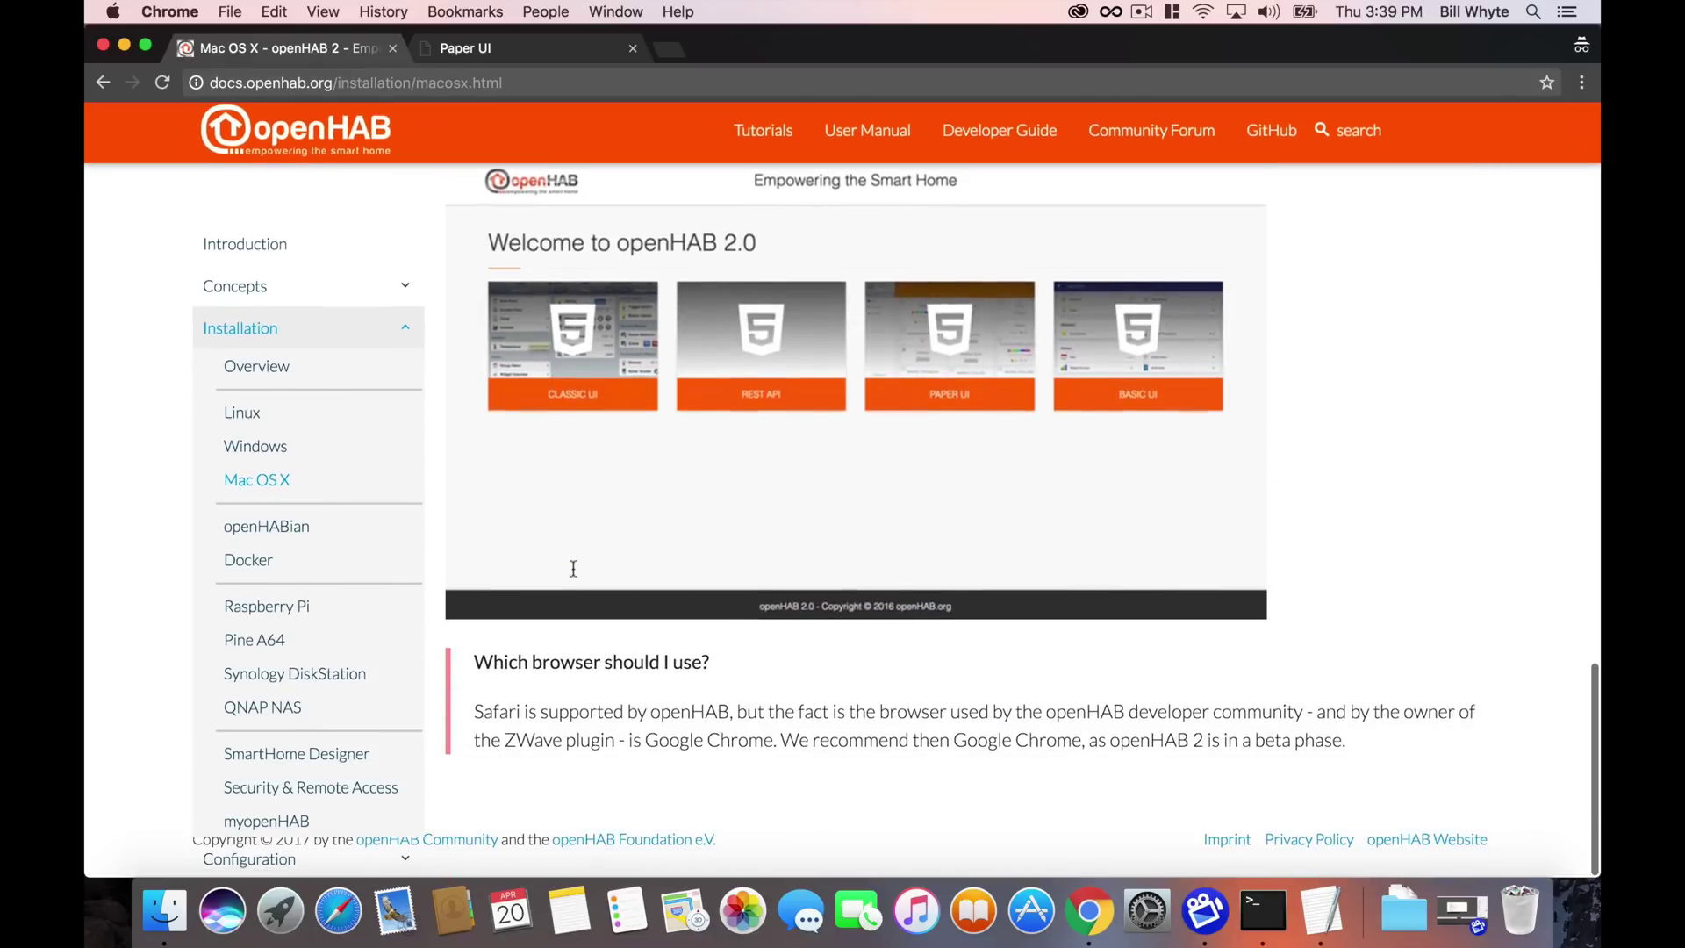